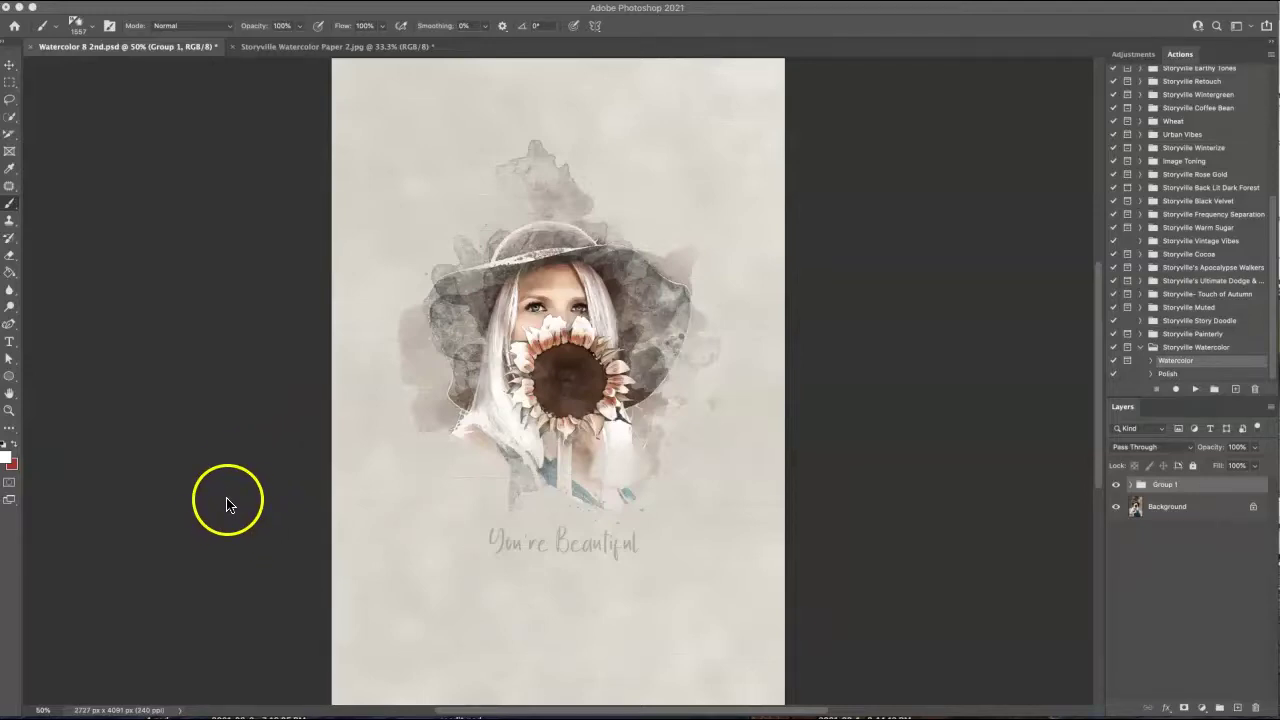
Step: Compare the watercolor group with the original, then delete Group 1, leaving only the photo
left_click(1117, 485)
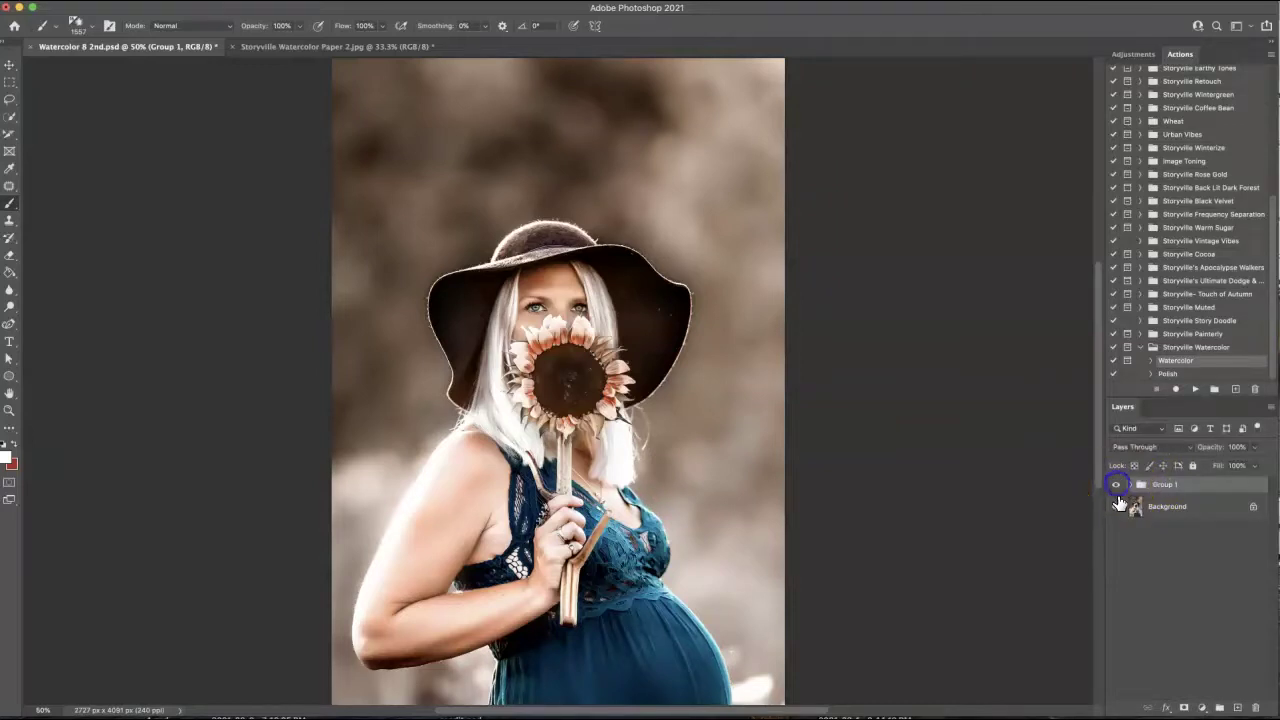
left_click(1116, 485)
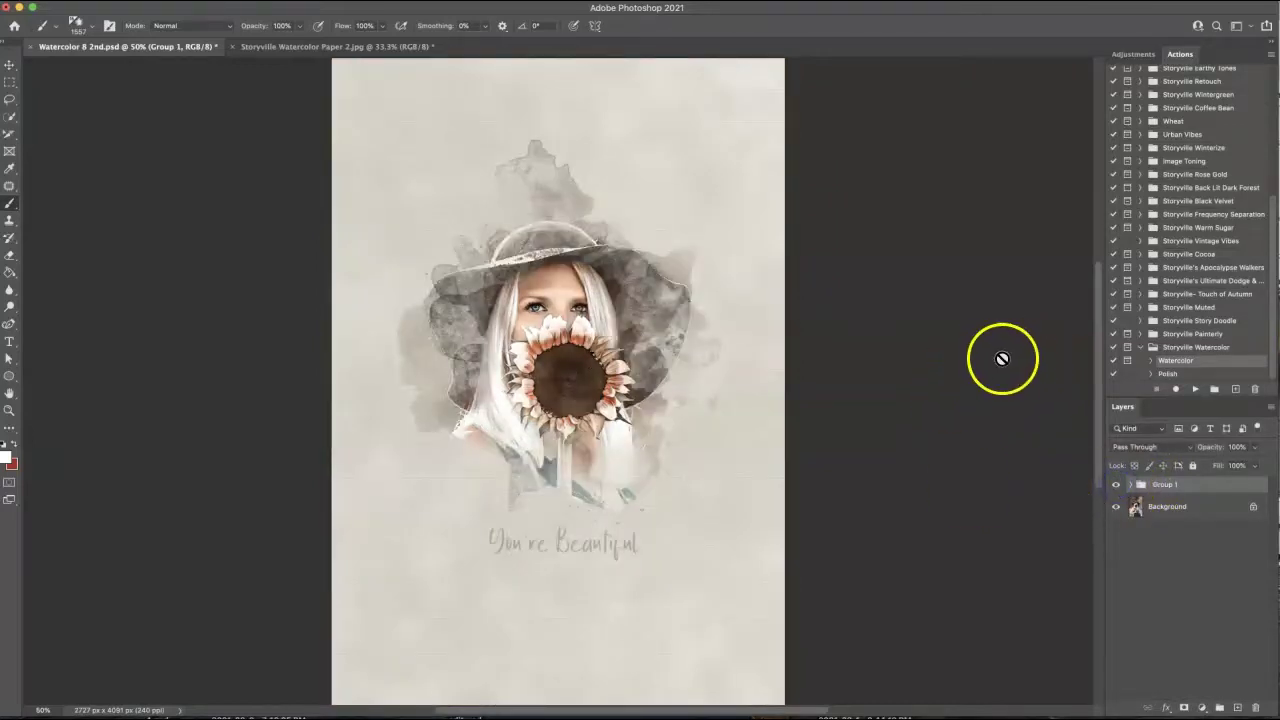
left_click_drag(1000, 361, 1043, 413)
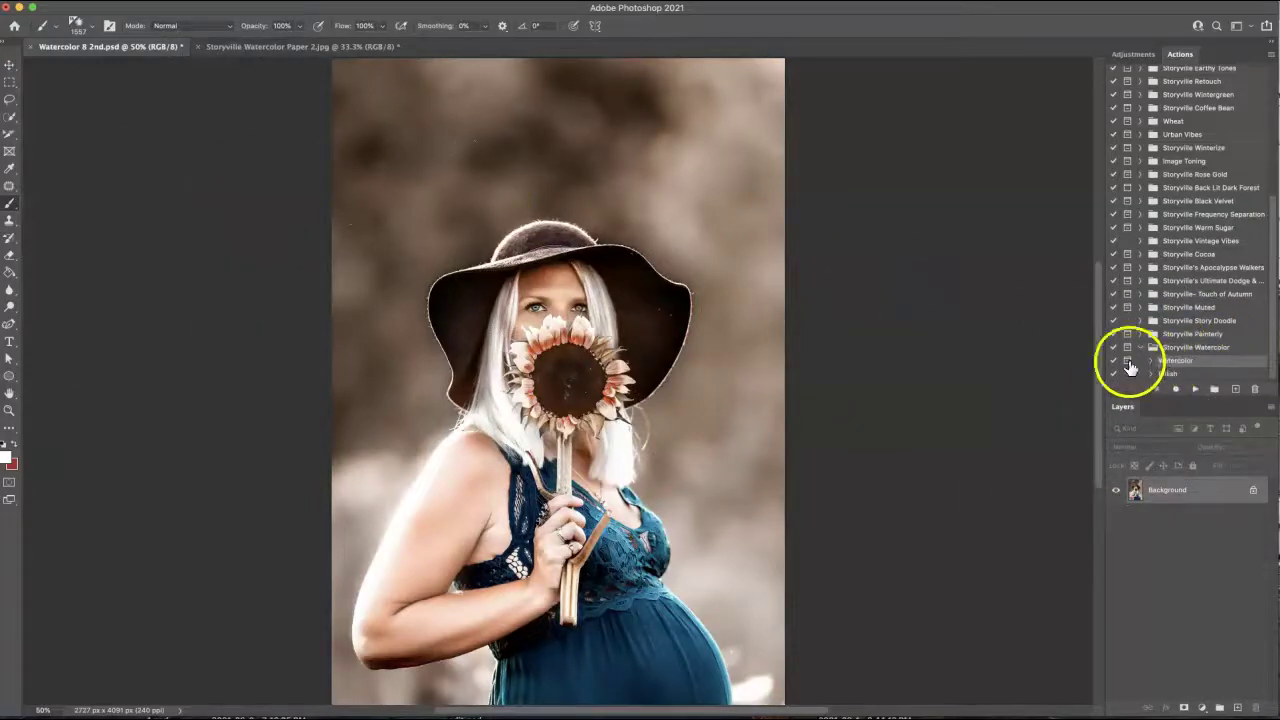
Step: Convert the image to 8 Bits/Channel mode
left_click(95, 0)
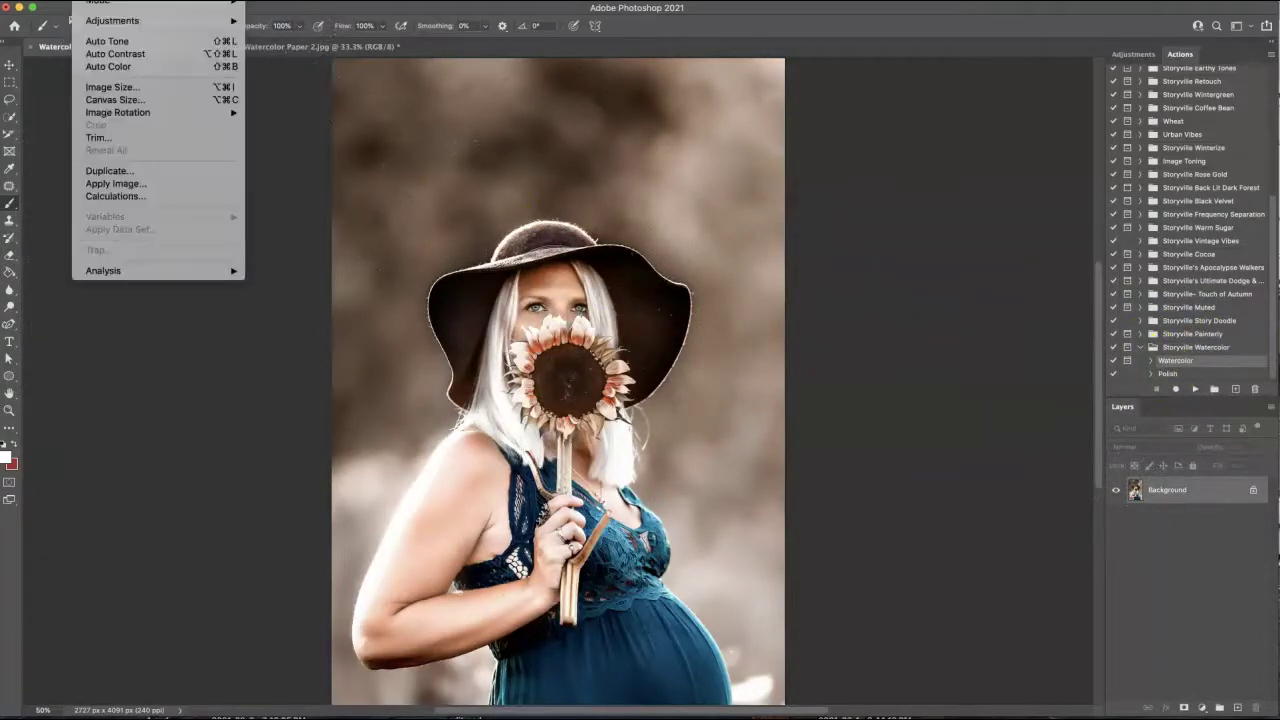
mouse_move(97, 8)
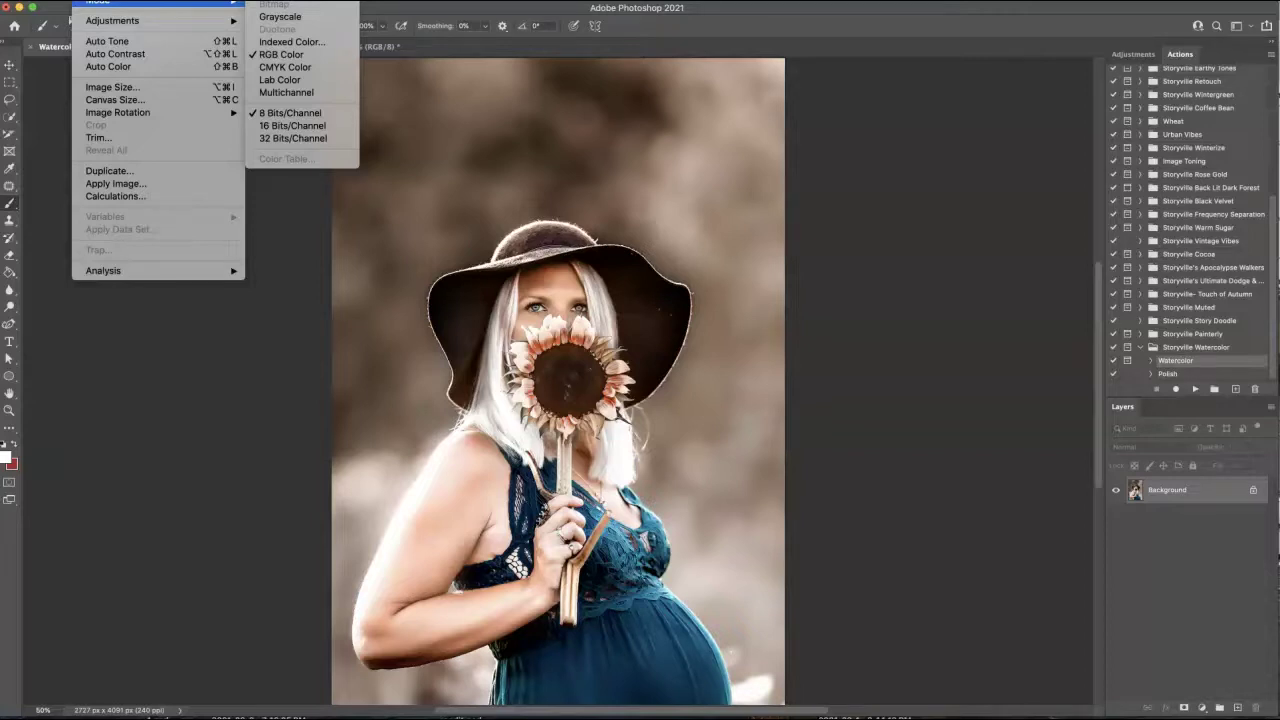
left_click(298, 118)
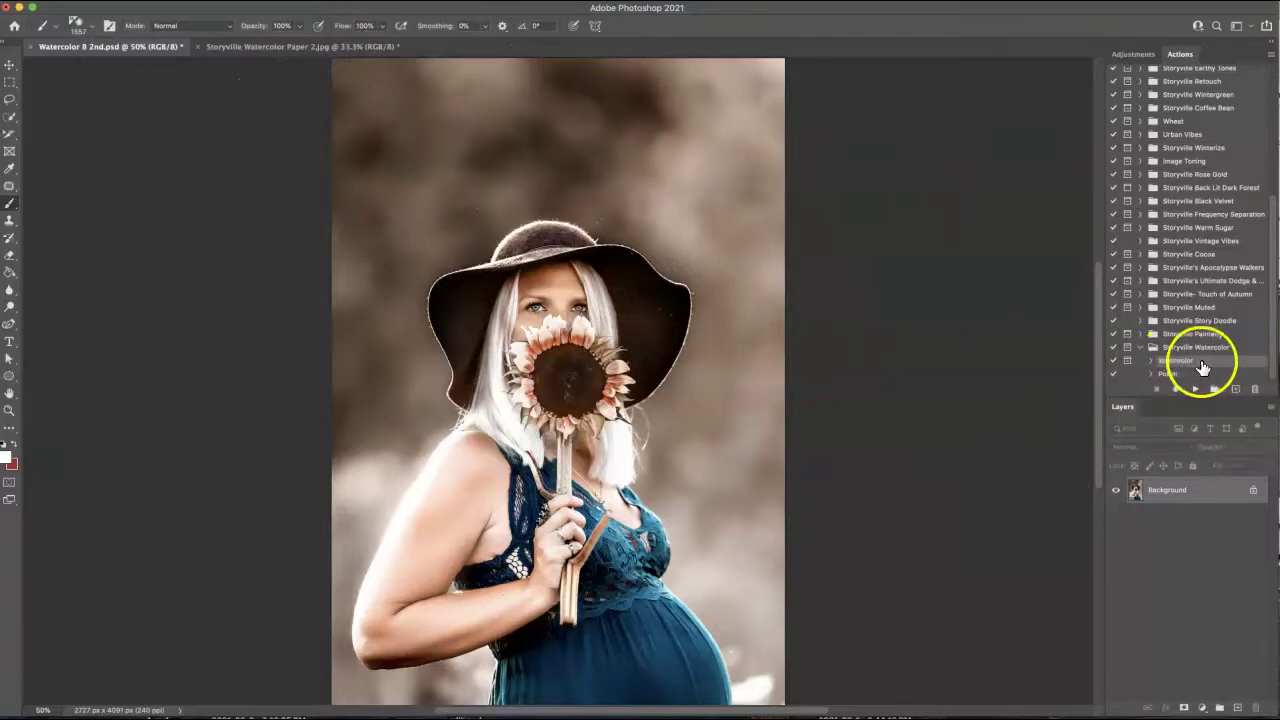
Step: Play the Storyville Watercolor action and continue past its message to build Watercolor Base
left_click(1195, 390)
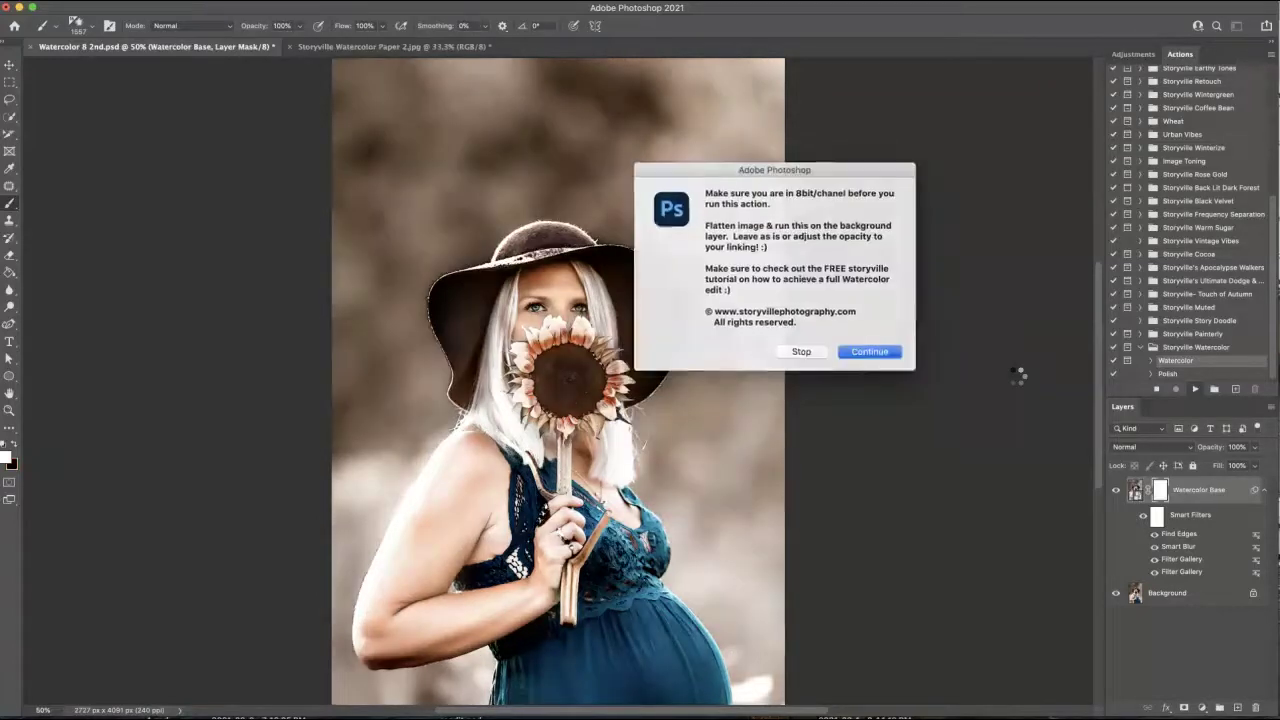
left_click(868, 352)
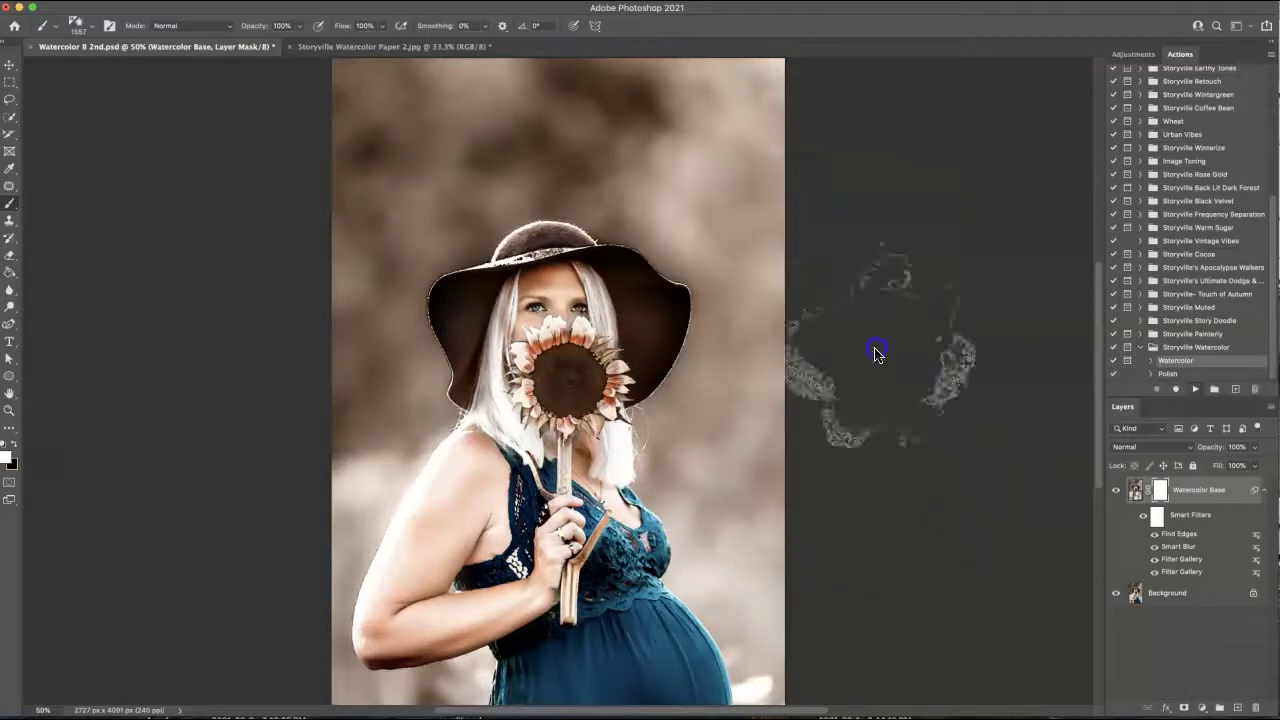
Step: Compare Watercolor Base with the original, set its opacity to 99%, and collapse its filters
left_click(1116, 490)
left_click(1116, 490)
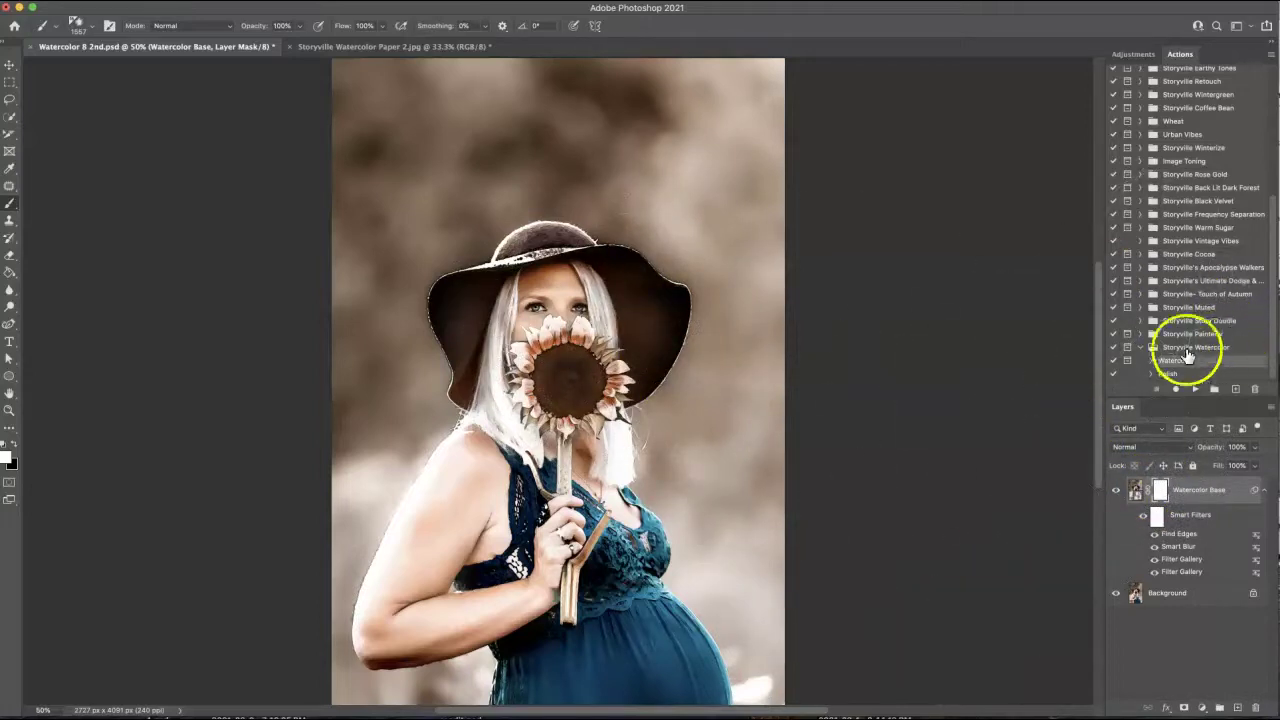
left_click(1137, 489)
left_click_drag(1222, 450, 1190, 450)
left_click_drag(1270, 438, 1268, 445)
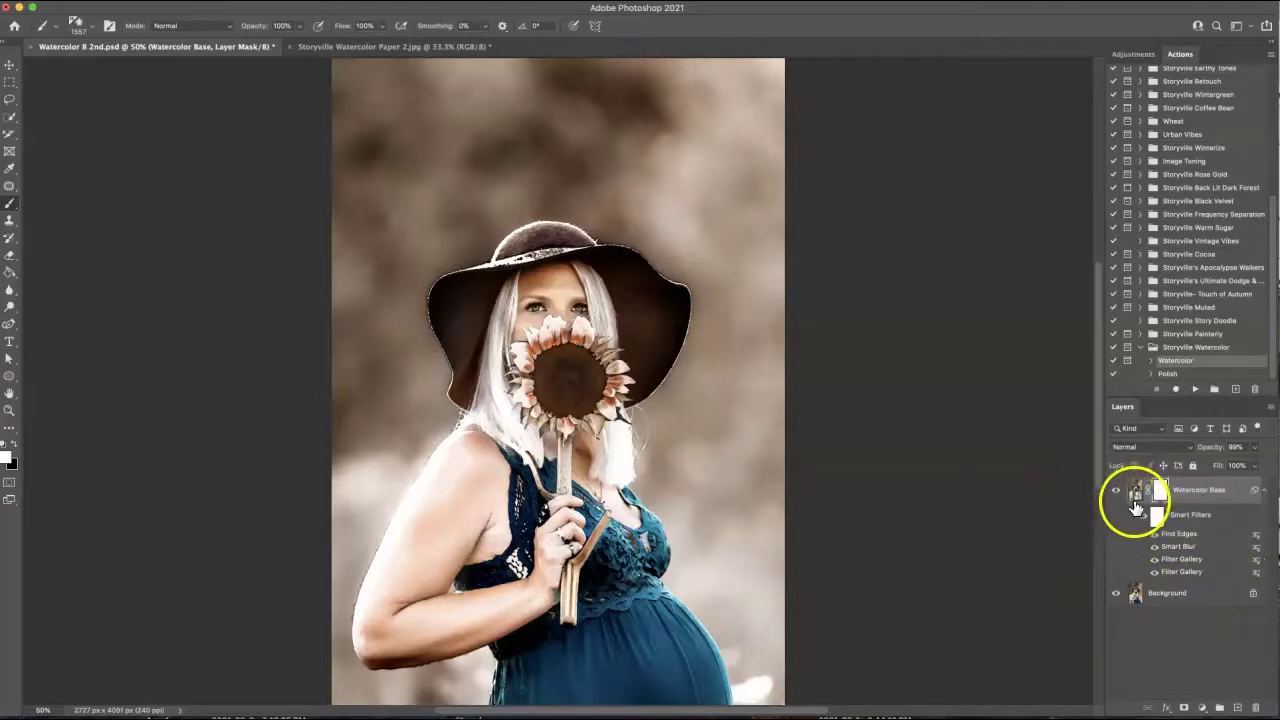
left_click(1264, 494)
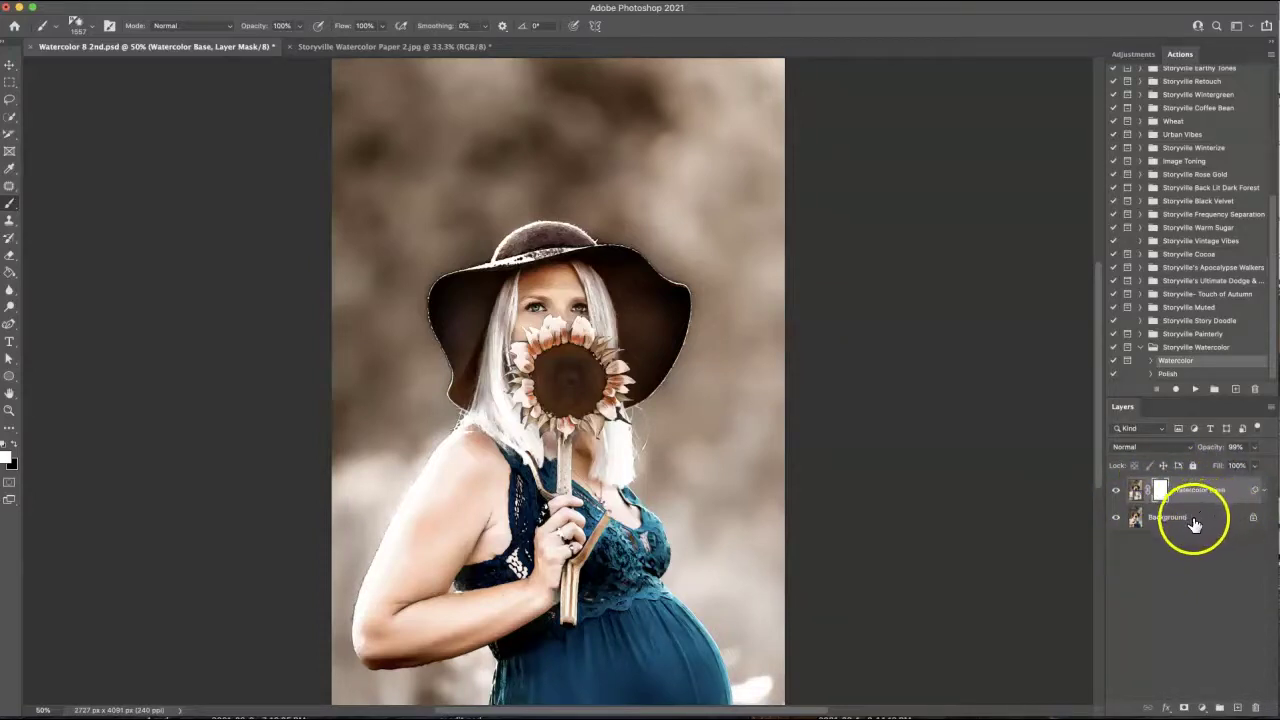
Step: Duplicate Watercolor Base, invert the copy's mask to black, and bring up the brush sample preview
key("ctrl+j")
left_click(1161, 490)
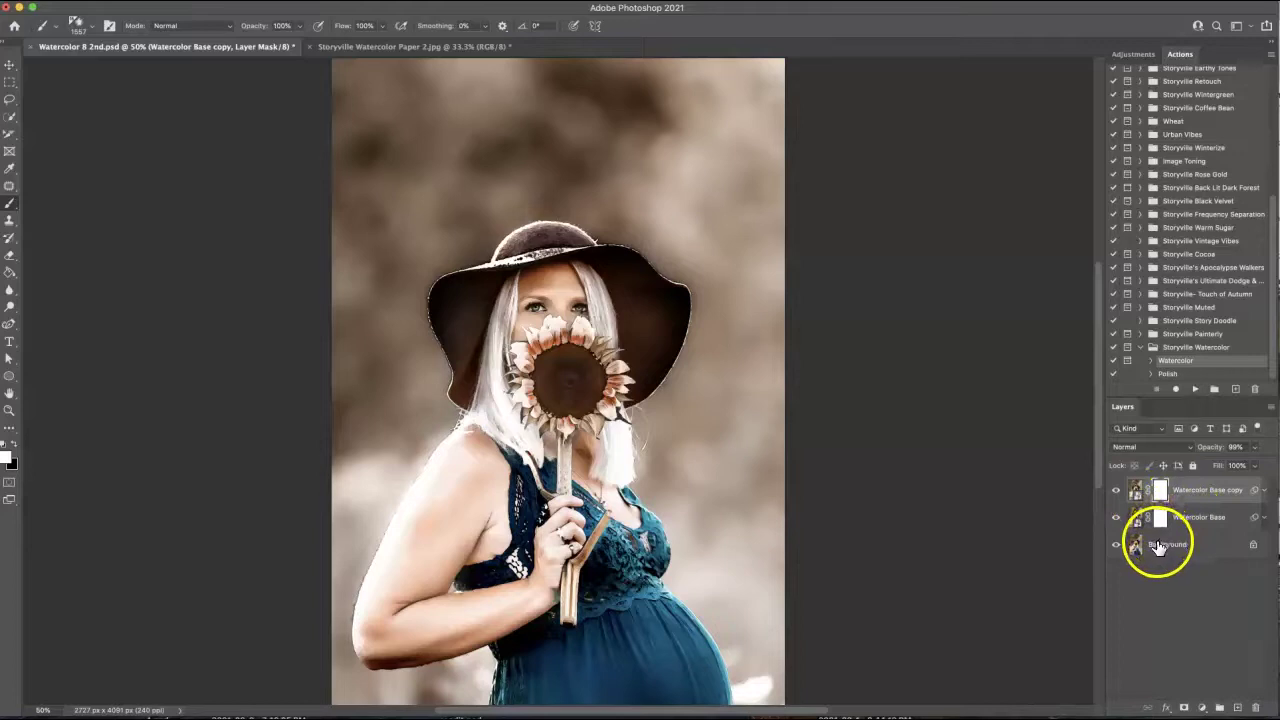
key("ctrl+i")
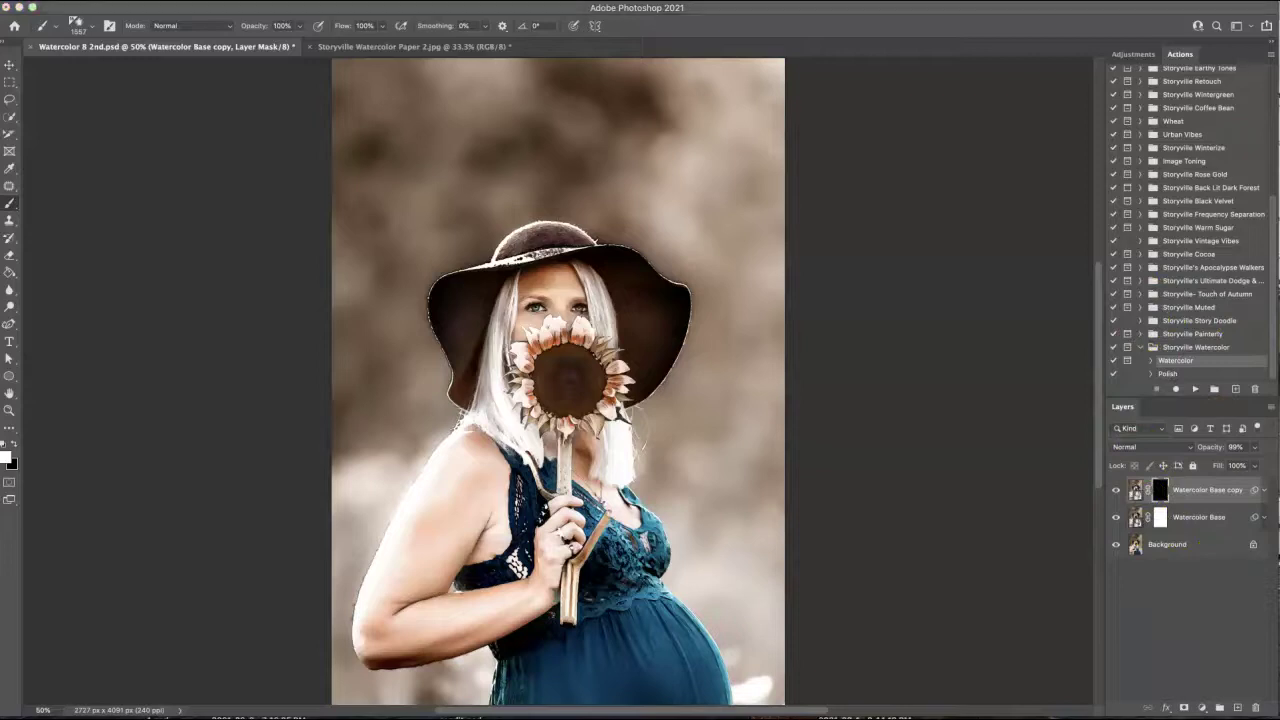
left_click_drag(780, 563, 576, 130)
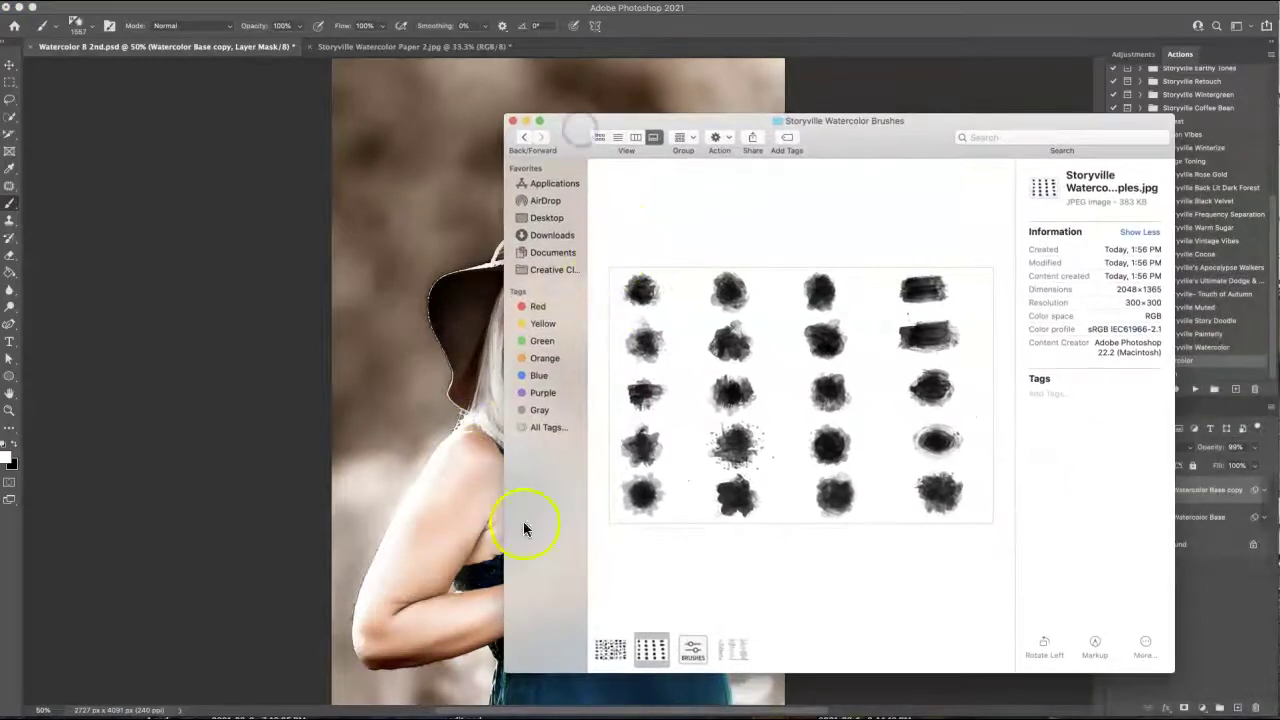
Step: Flip through the mixed, round and Watercolor Words brush example sheets in Quick Look
left_click(609, 648)
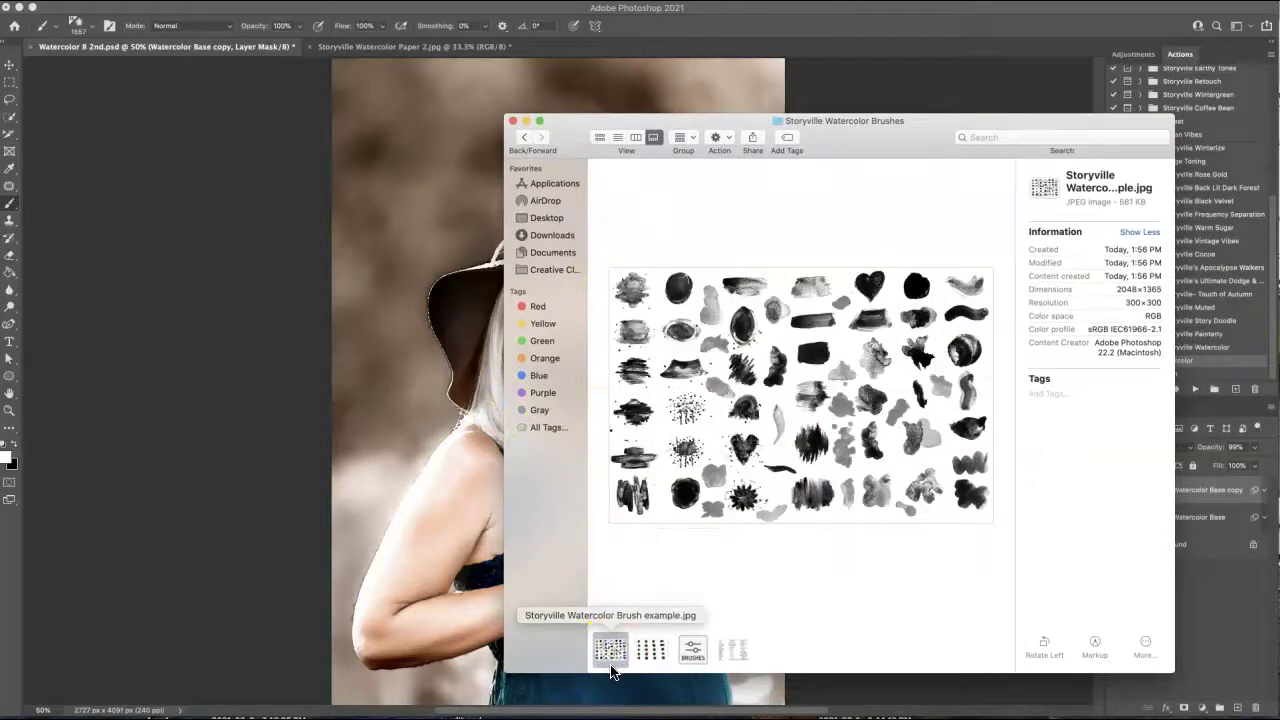
left_click(651, 650)
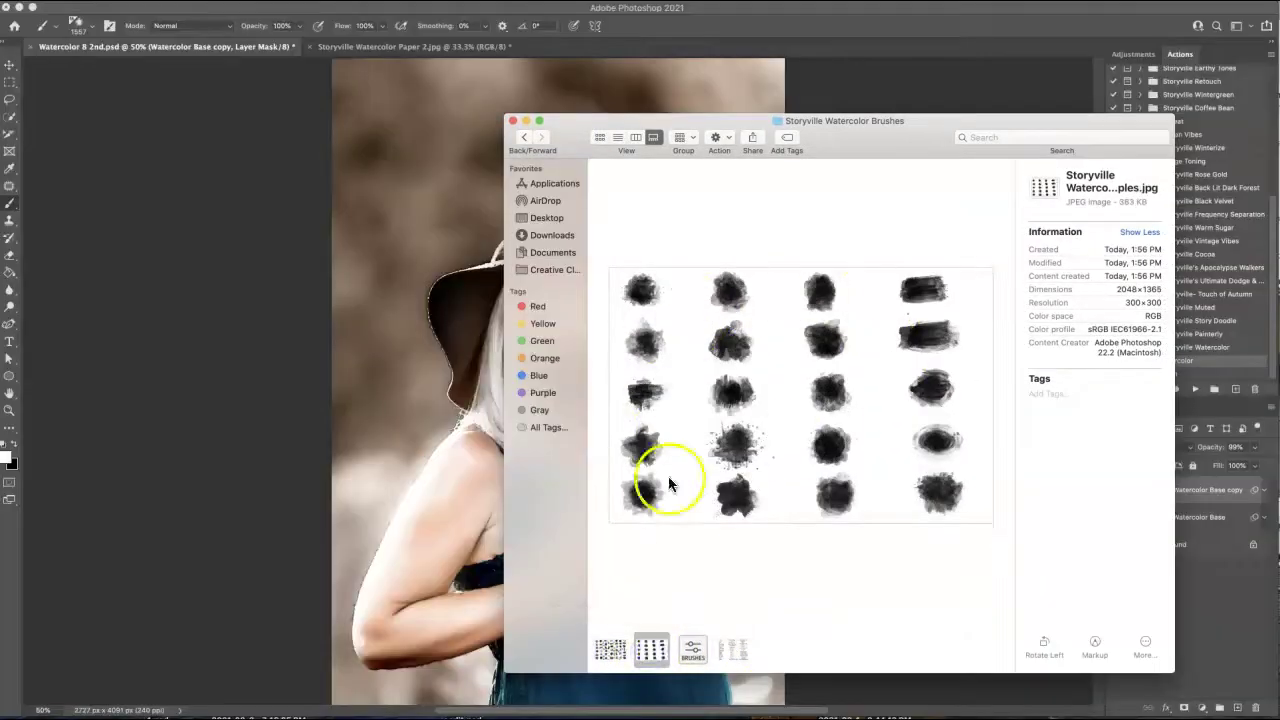
left_click(610, 648)
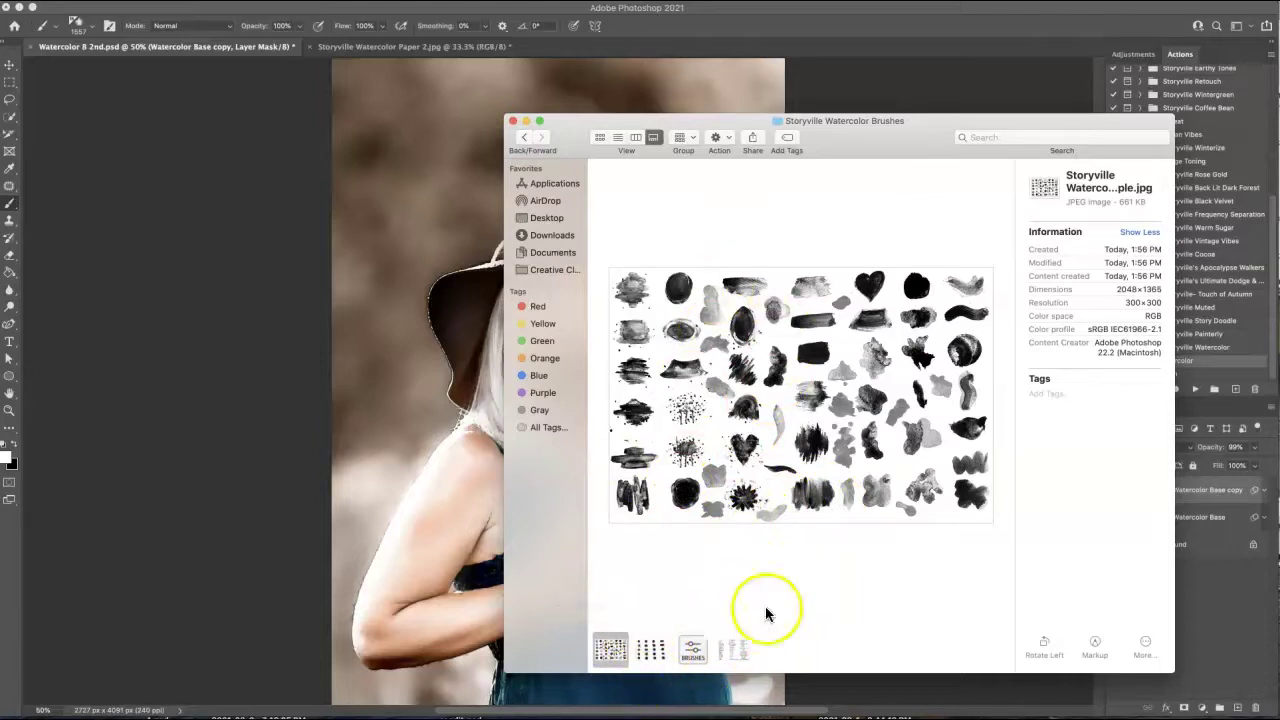
left_click(650, 648)
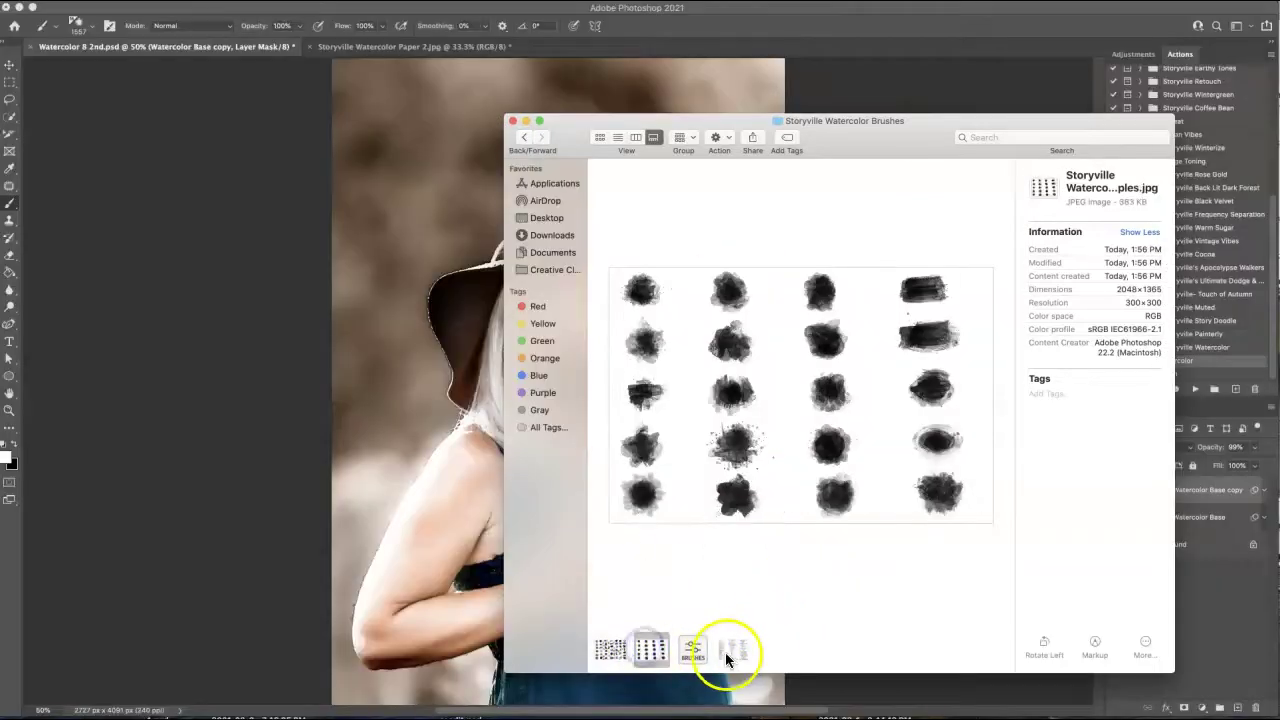
left_click(729, 651)
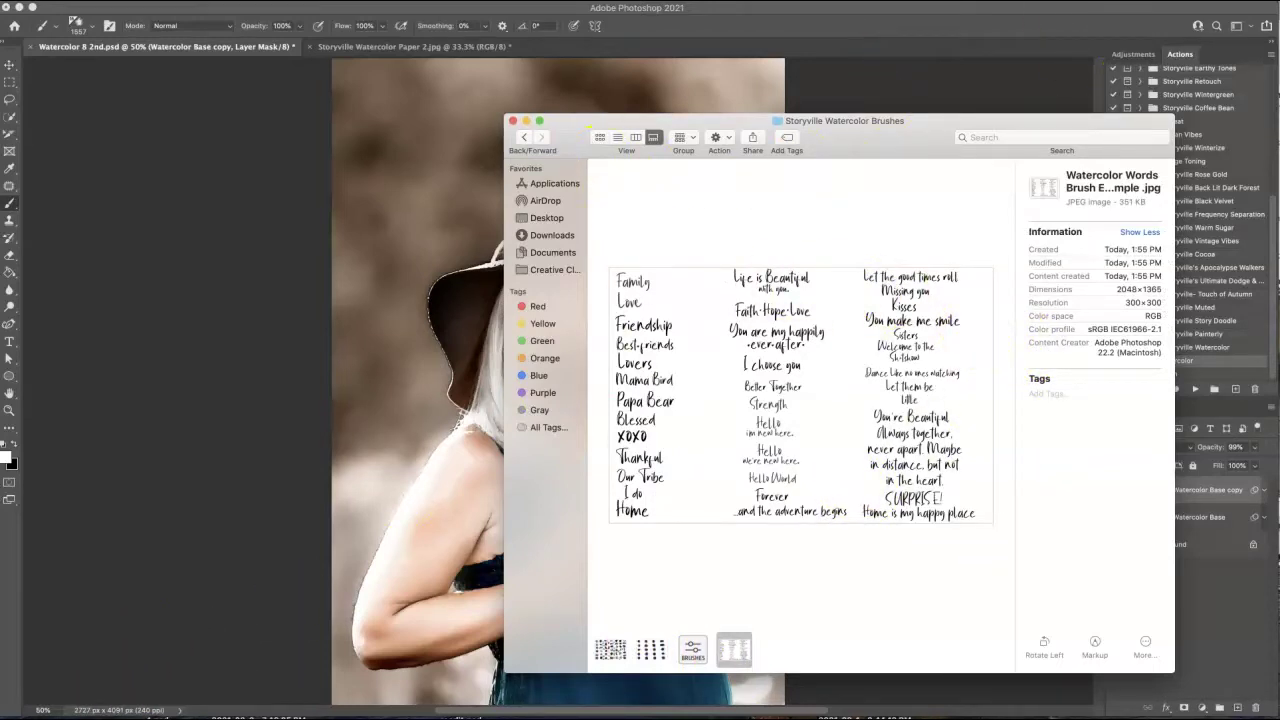
Step: Search Finder for 'watercolor paper jpeg' and drag Storyville Watercolor Paper 5.jpg onto the portrait
left_click(992, 138)
type("w")
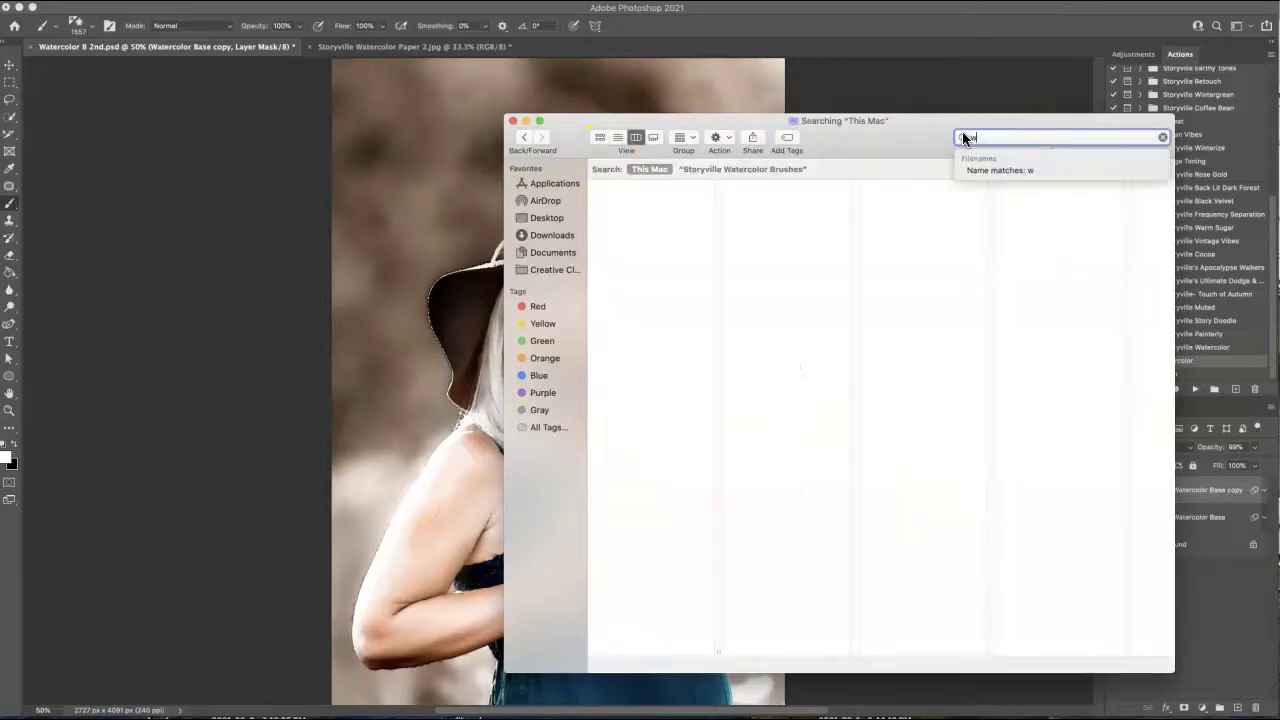
type("atercolor ")
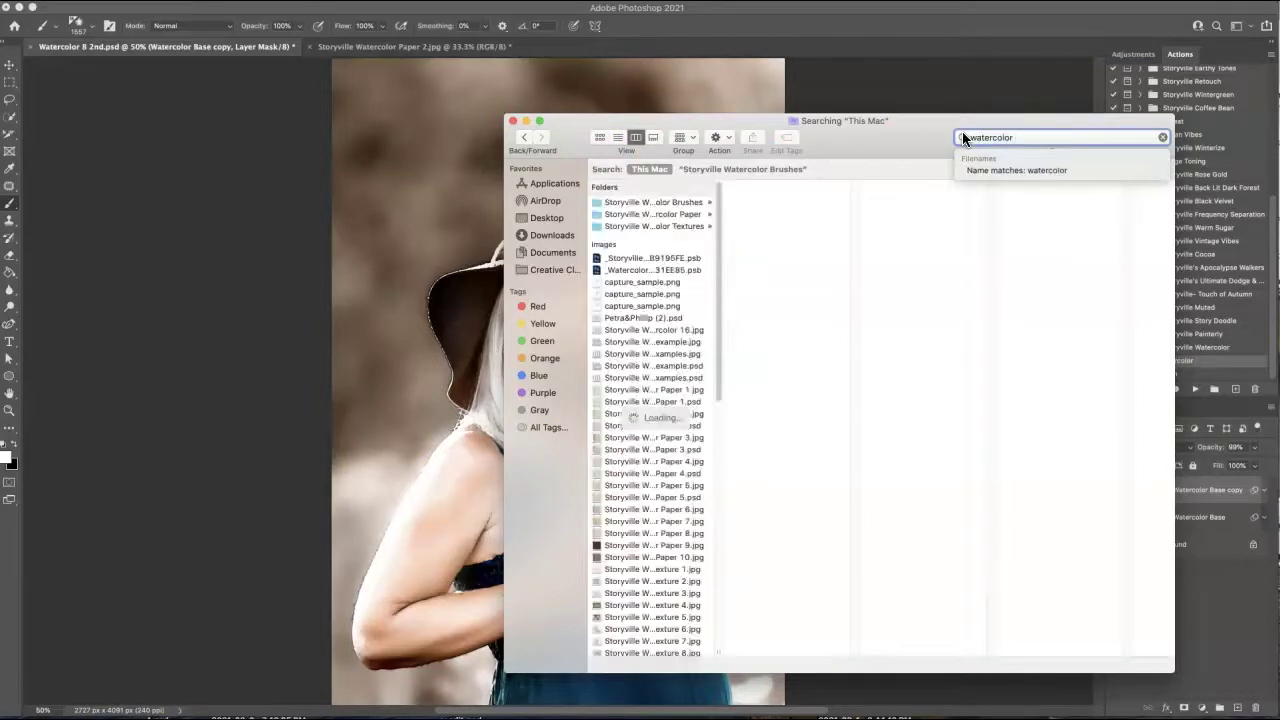
type("paper jpeg")
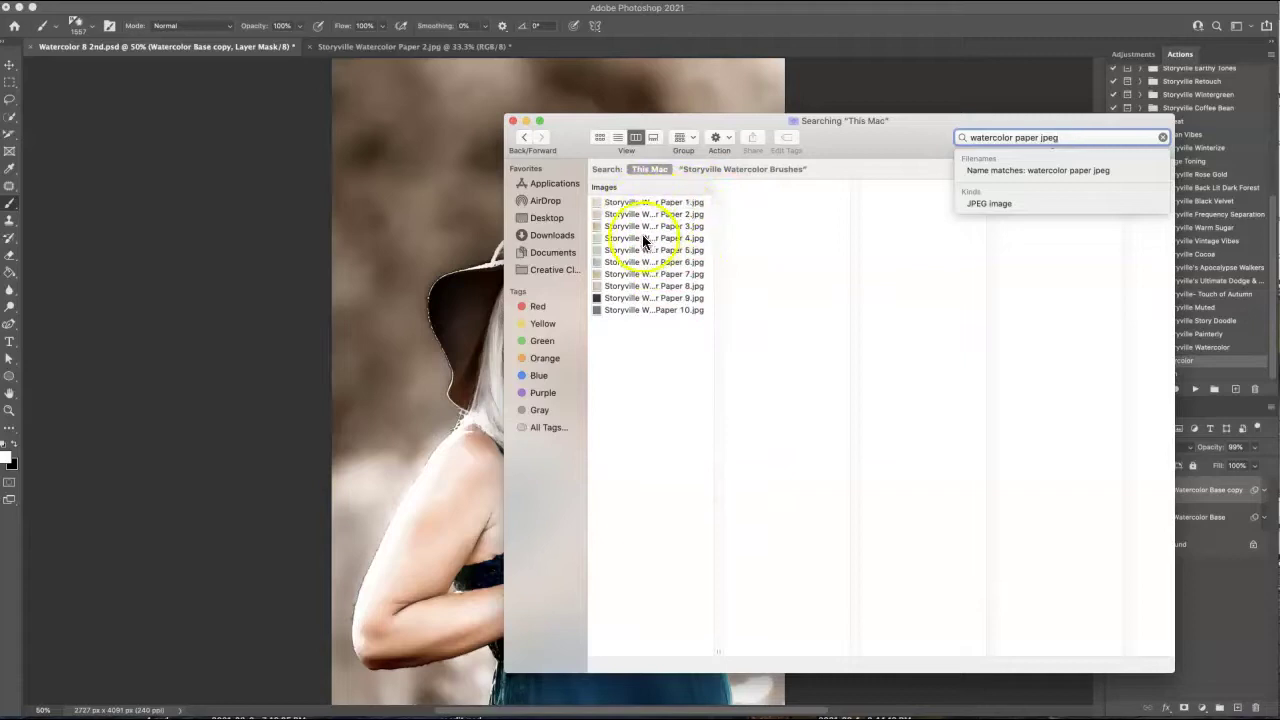
left_click(668, 254)
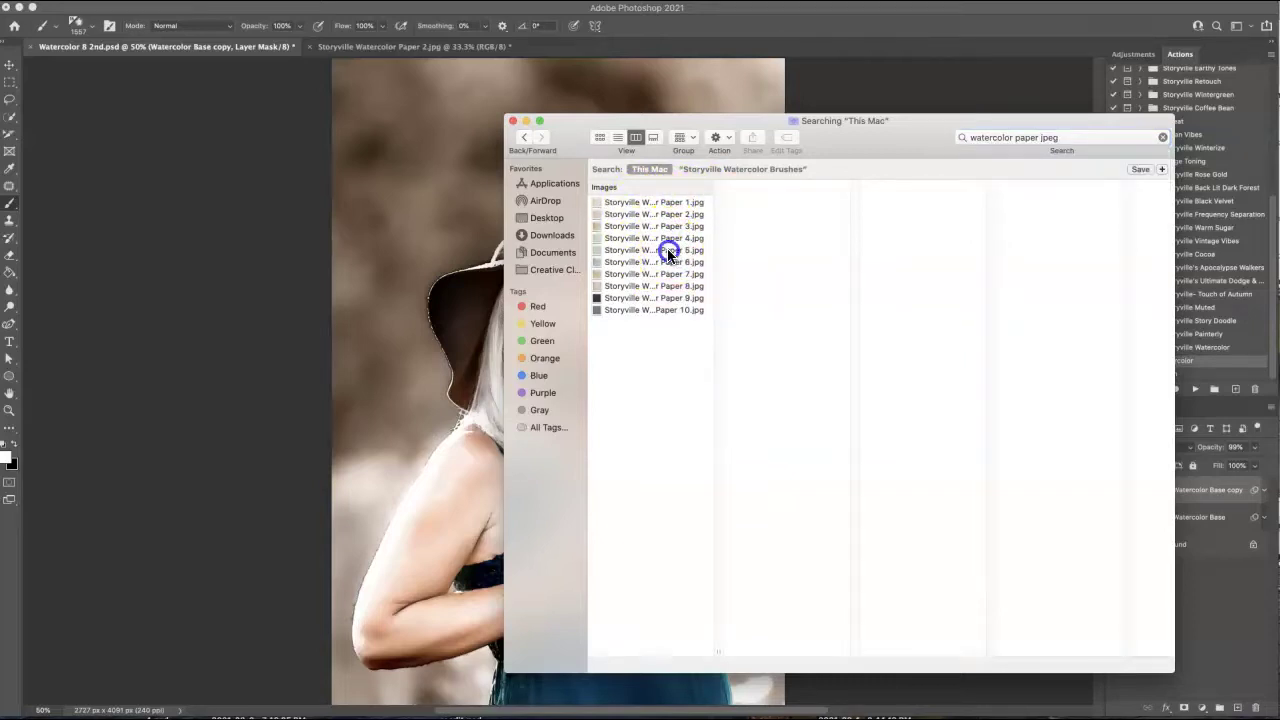
left_click_drag(666, 254, 441, 262)
left_click_drag(705, 237, 918, 207)
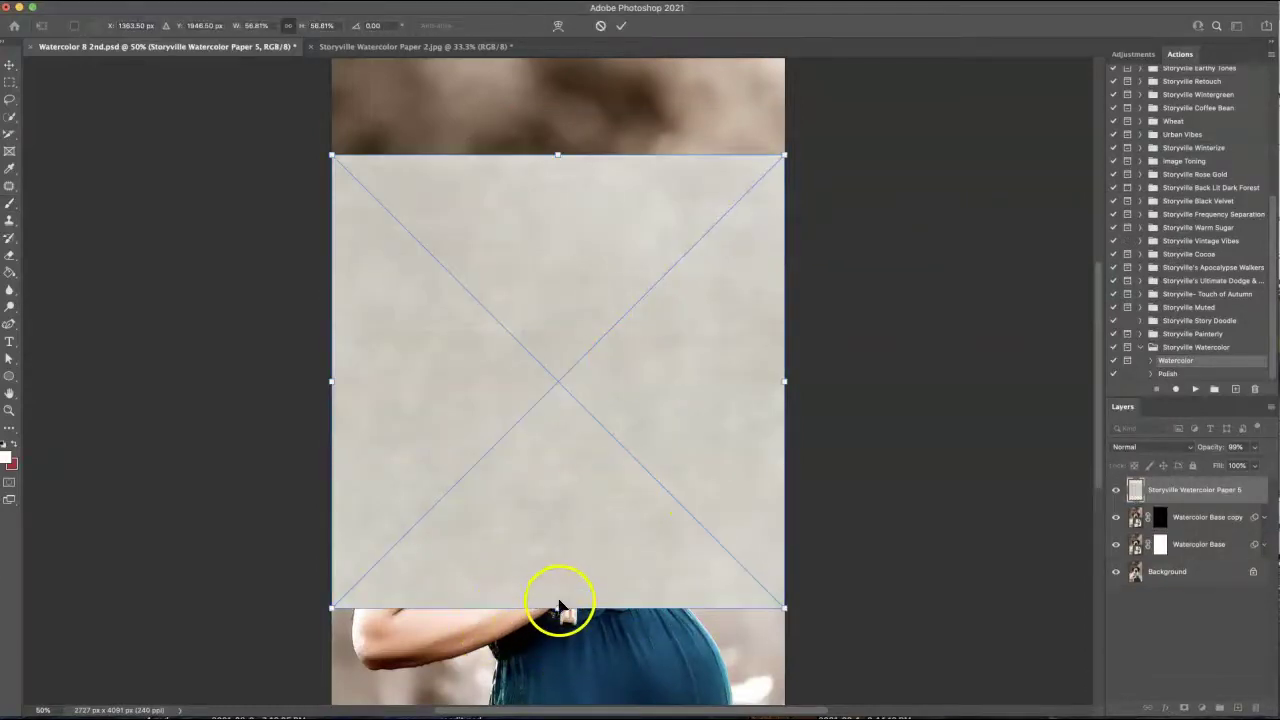
Step: Stretch and reposition the Paper 5 texture to fit the canvas top and bottom, then commit
left_click_drag(558, 605, 560, 712)
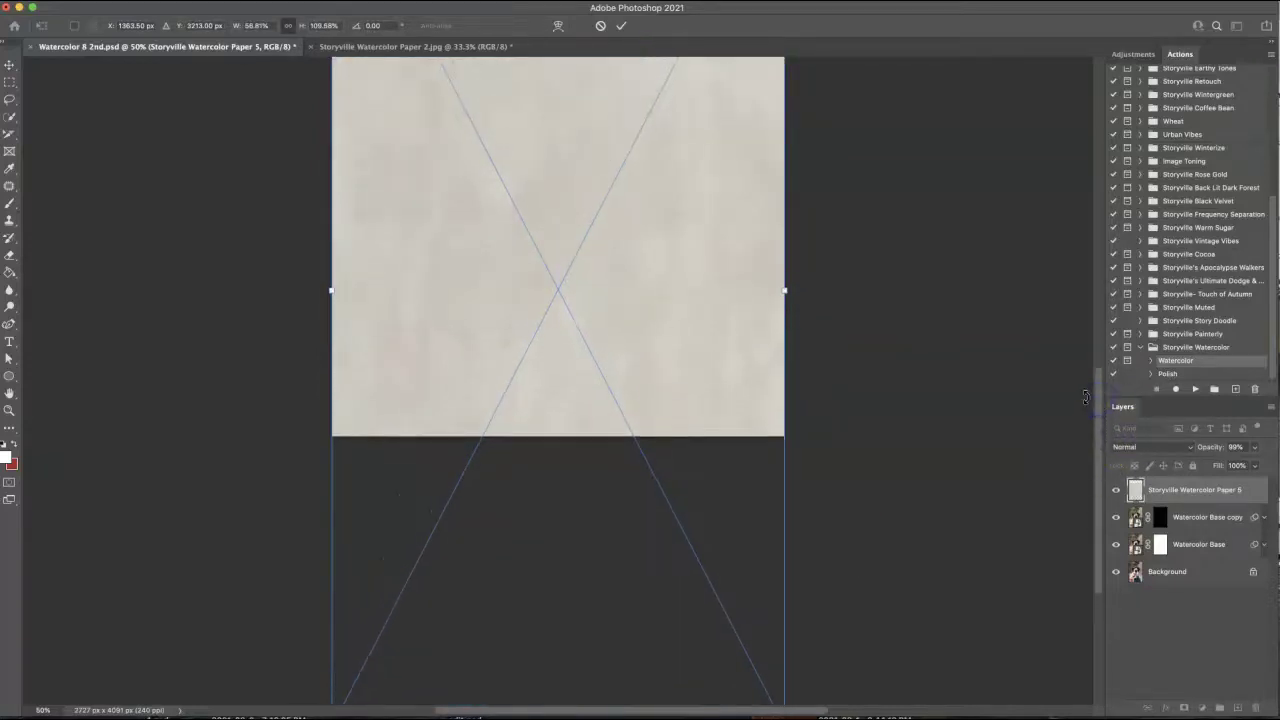
key("super+minus")
left_click_drag(571, 380, 572, 283)
left_click_drag(560, 120, 579, 166)
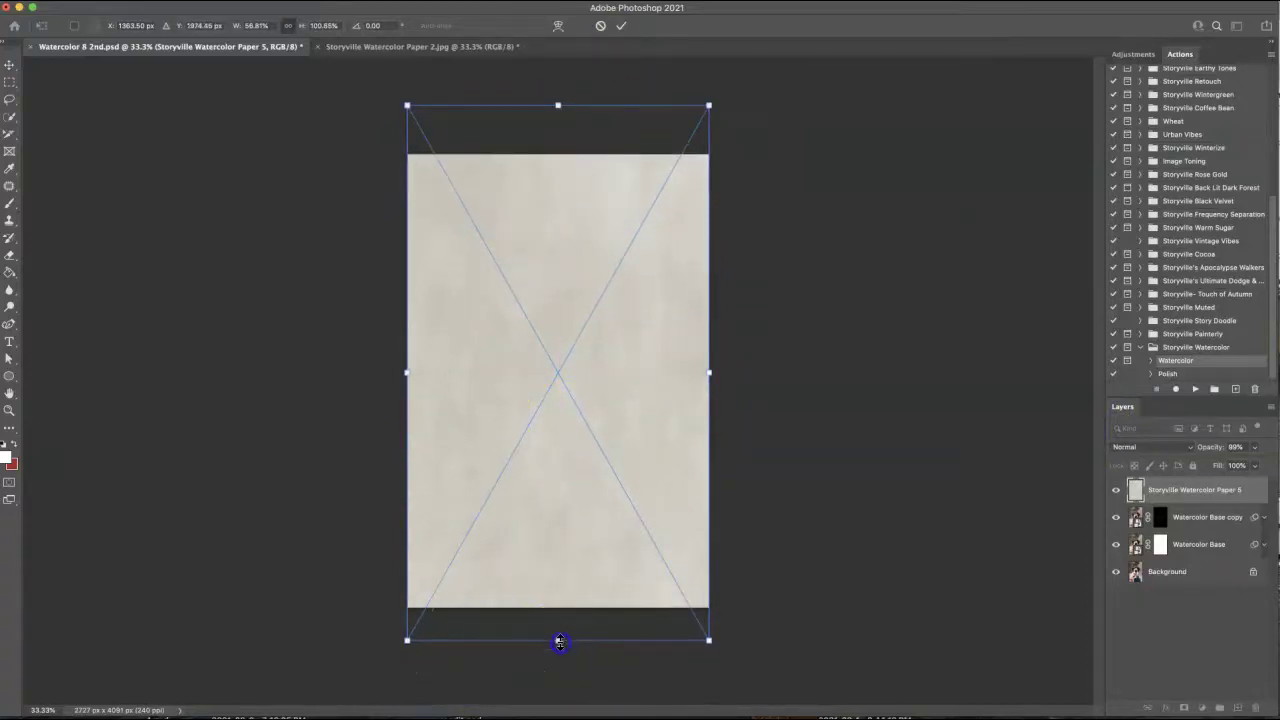
left_click_drag(557, 639, 557, 607)
left_click_drag(557, 106, 549, 155)
left_click(621, 28)
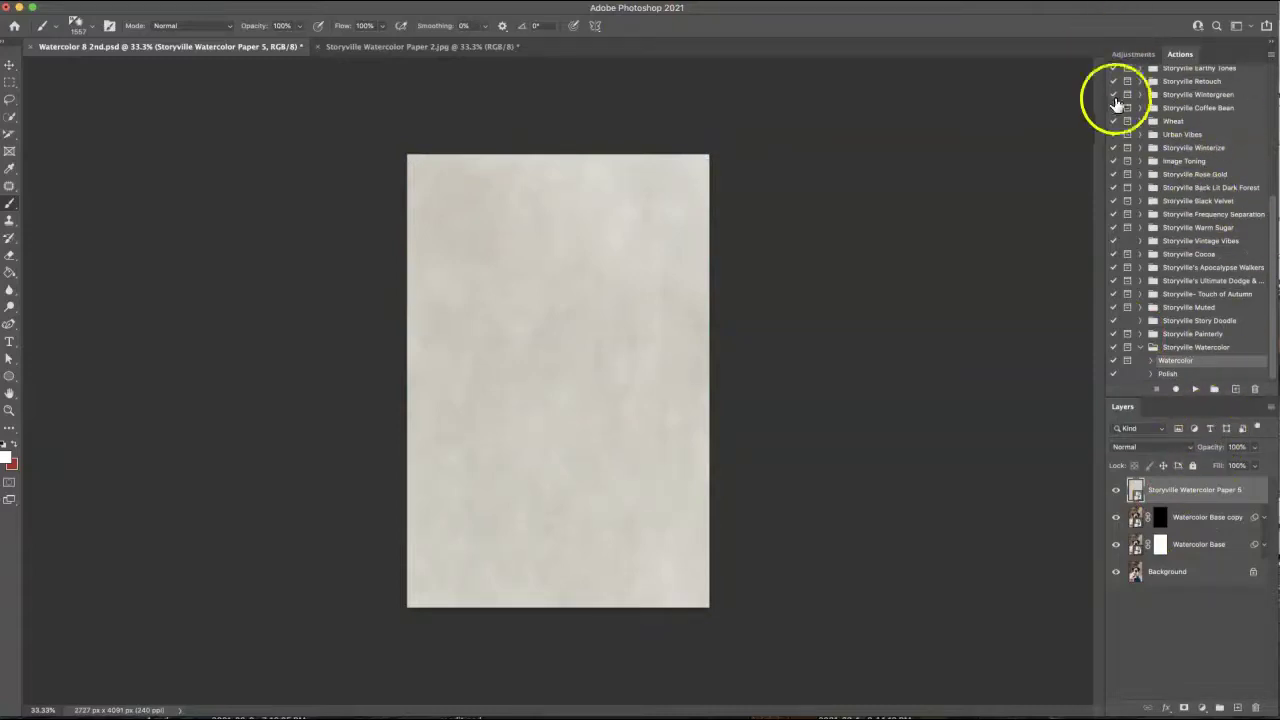
left_click(1138, 56)
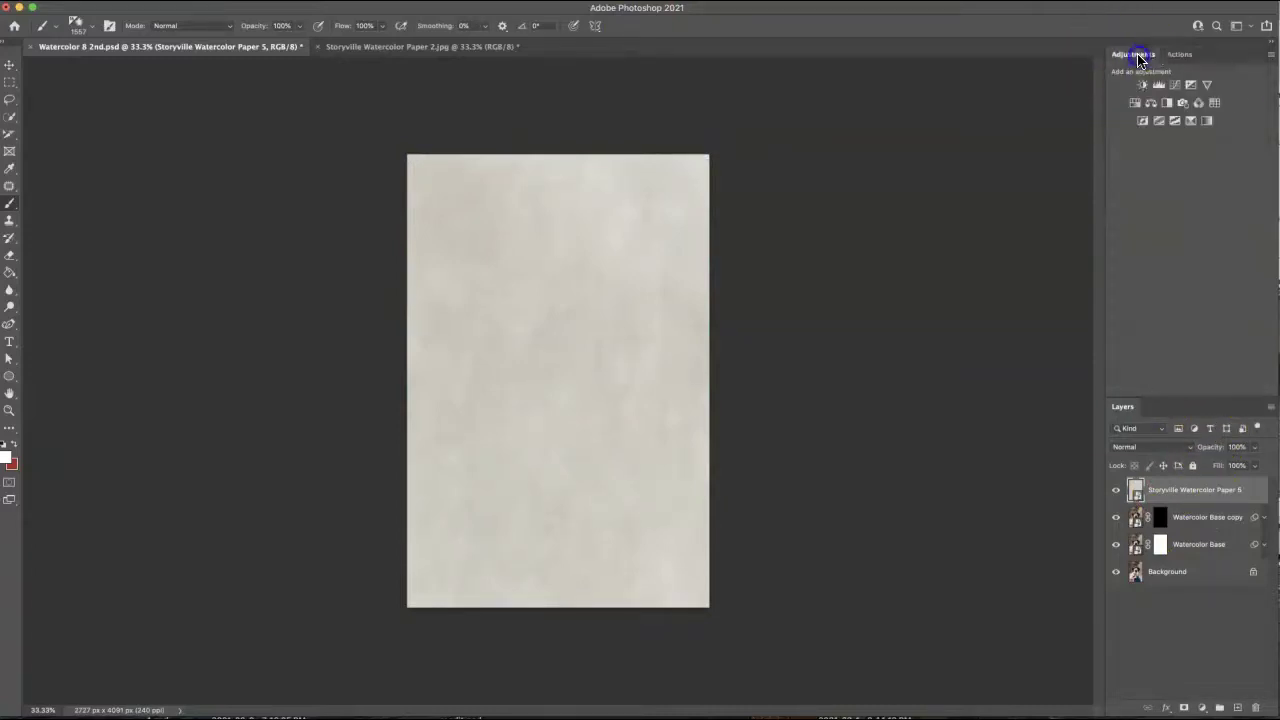
left_click(1135, 105)
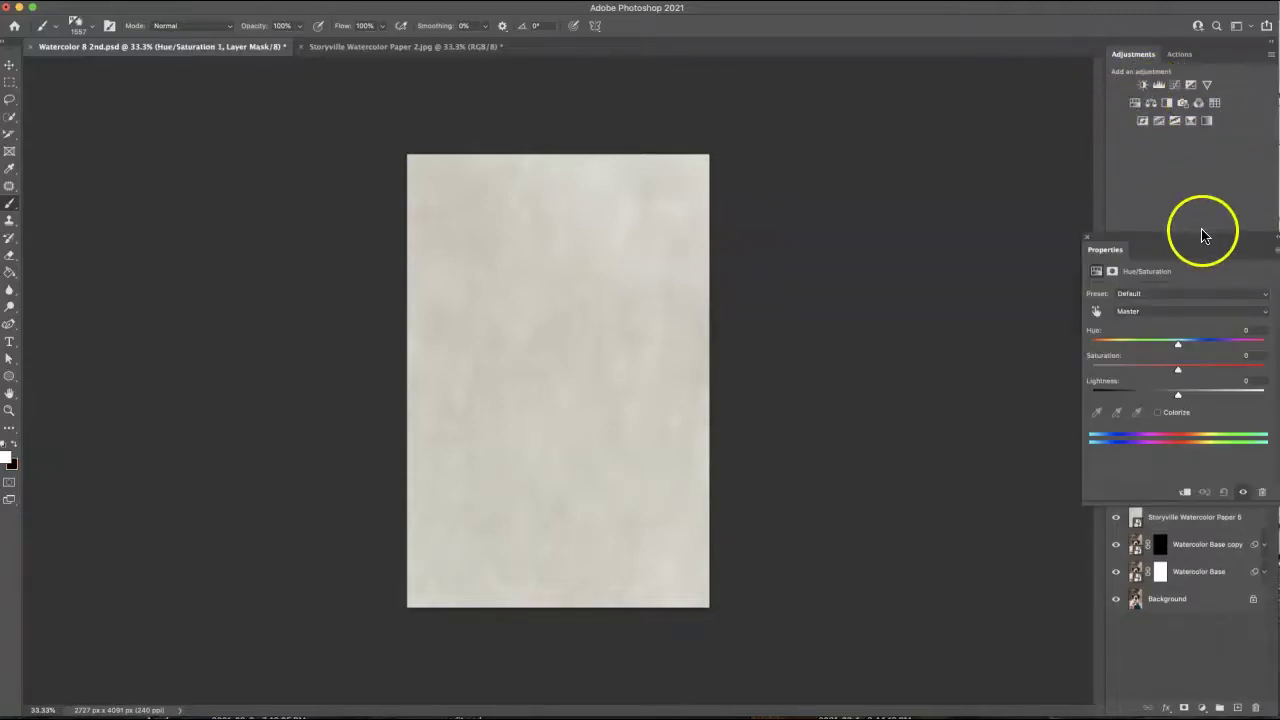
left_click_drag(1194, 237, 1172, 237)
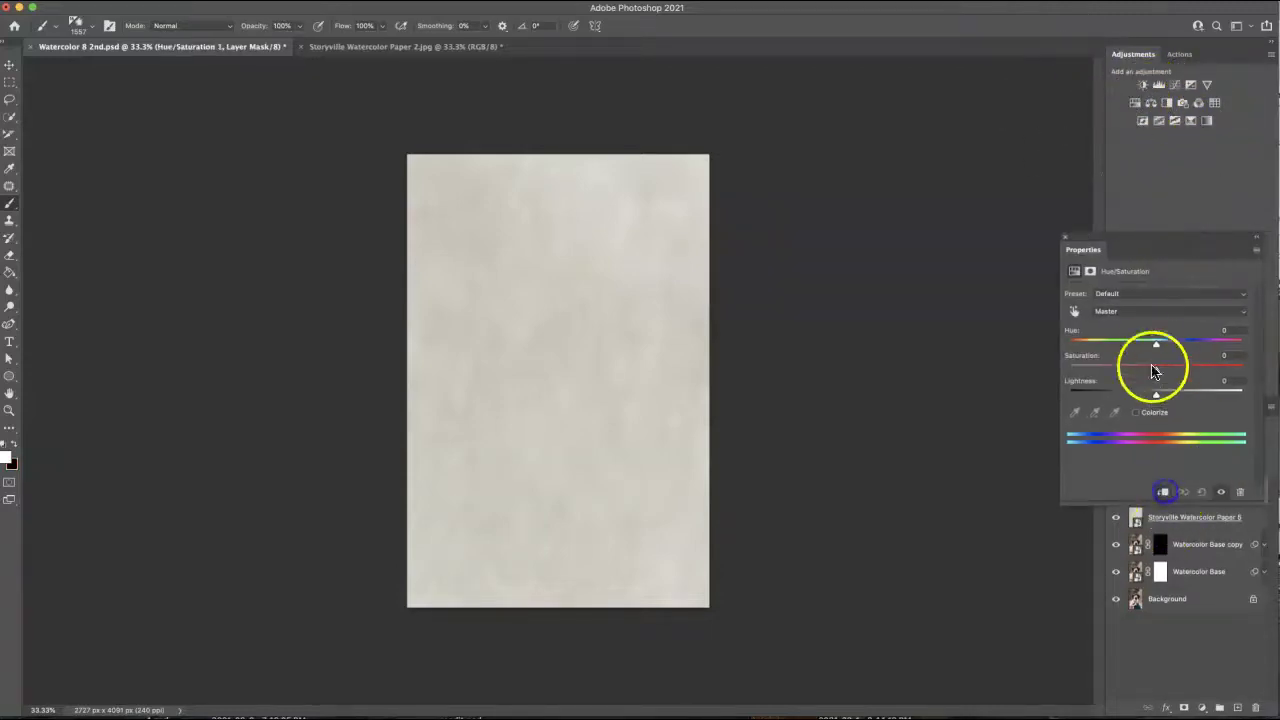
left_click_drag(1156, 344, 1140, 343)
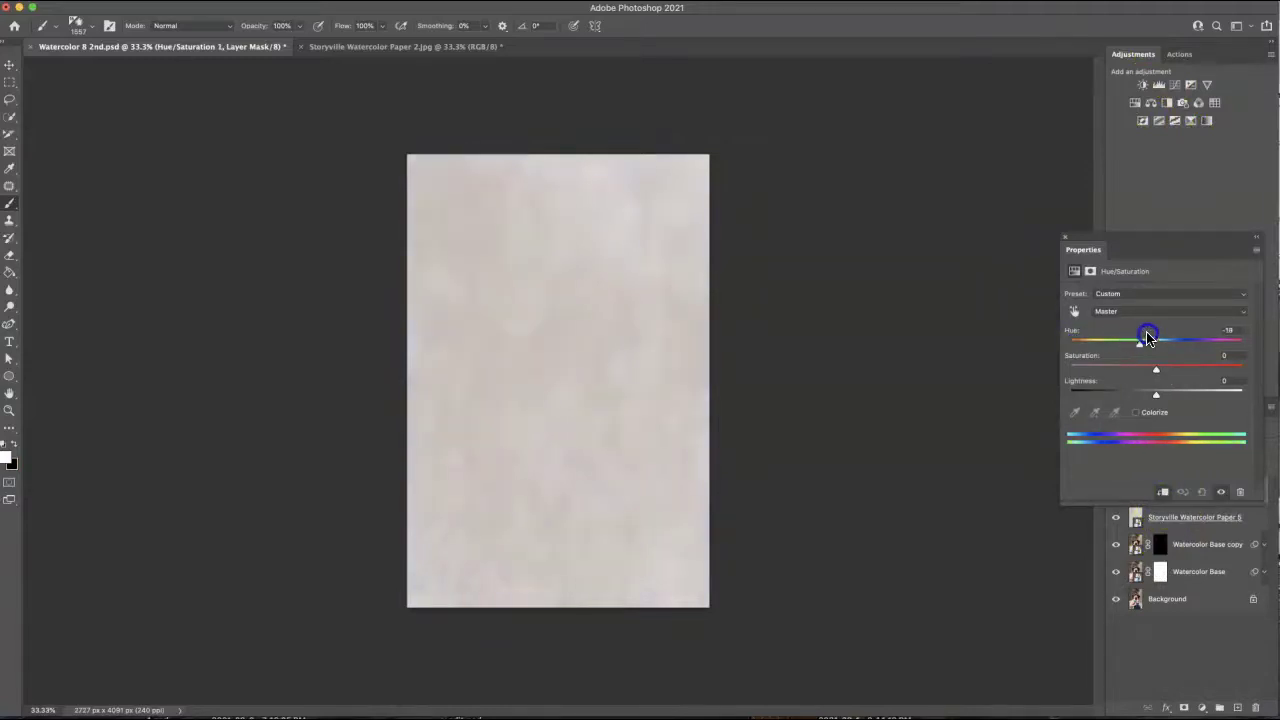
left_click_drag(1239, 340, 1167, 383)
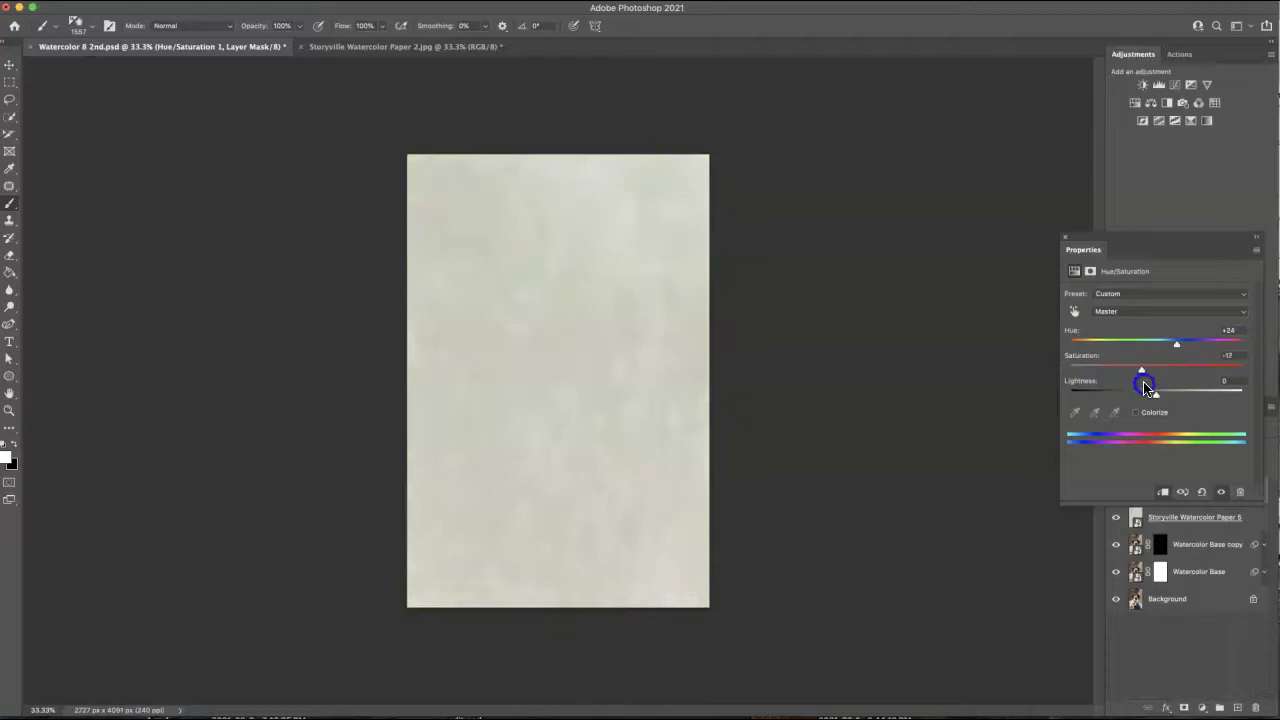
left_click(1241, 492)
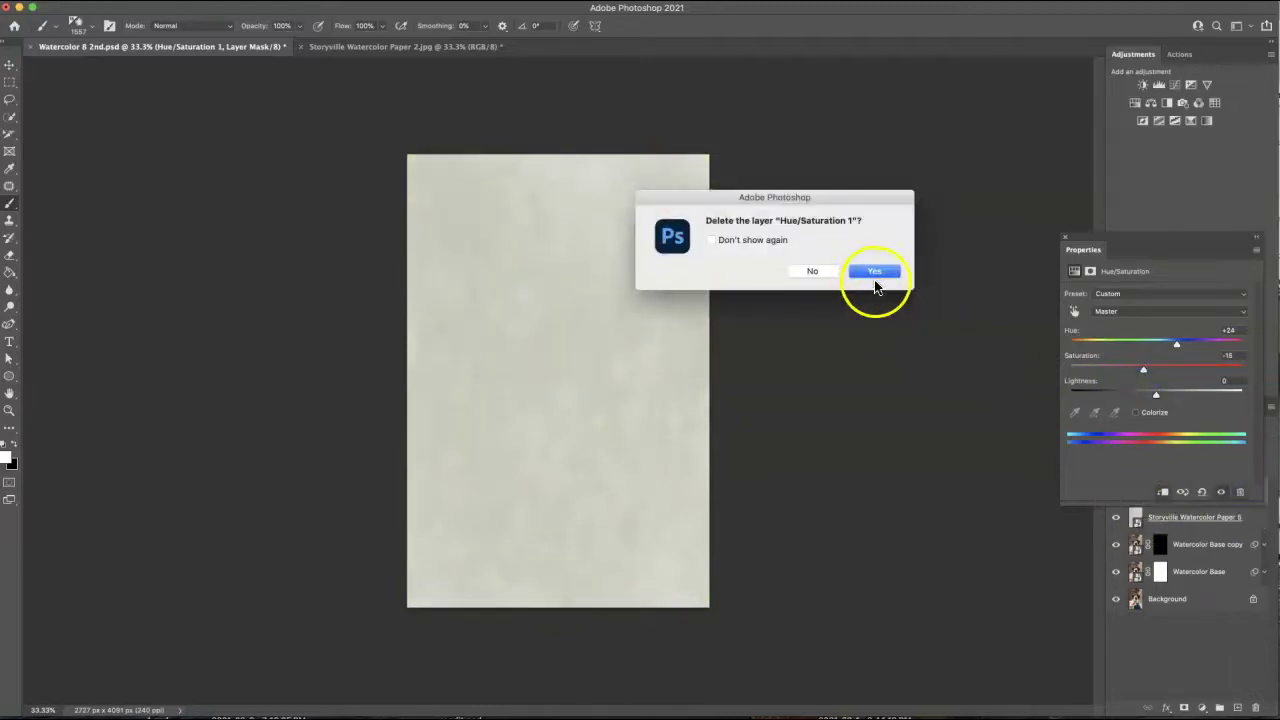
left_click(875, 273)
left_click_drag(1066, 245, 1127, 390)
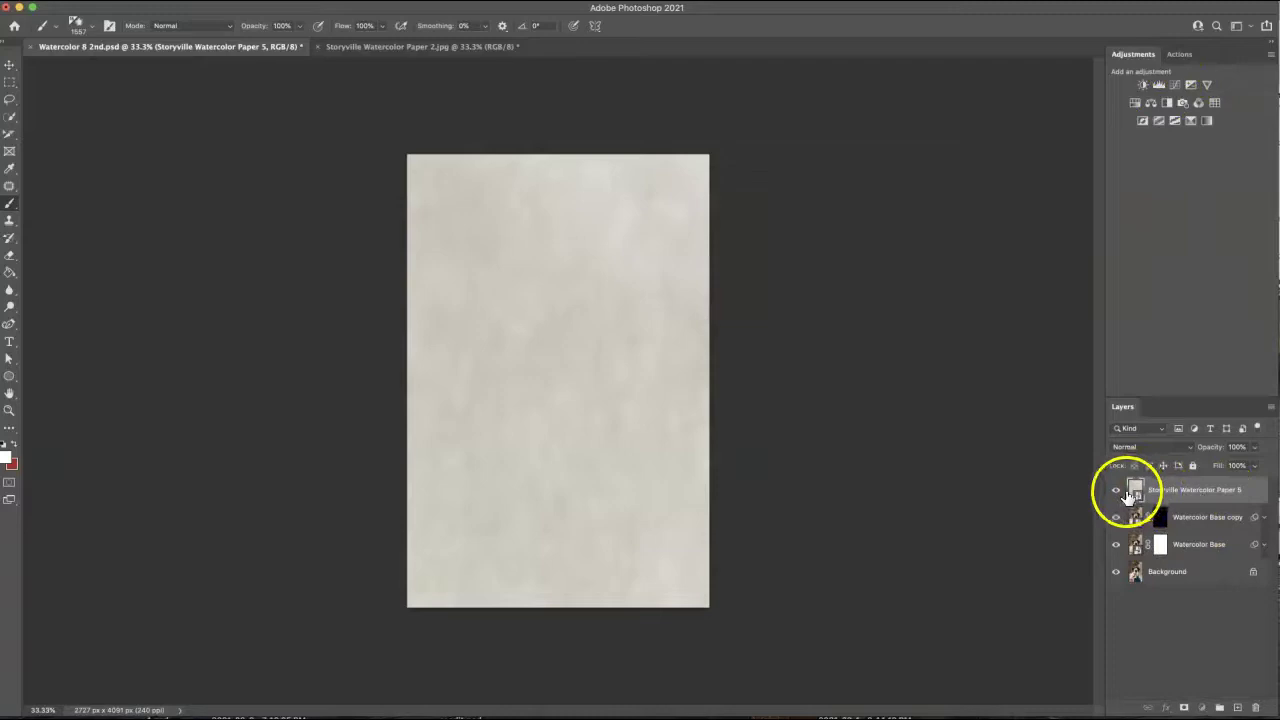
Step: Move the paper layer below Watercolor Base copy, target the copy's mask, and pick Storyville Watercolor 3
left_click_drag(1130, 490, 1132, 535)
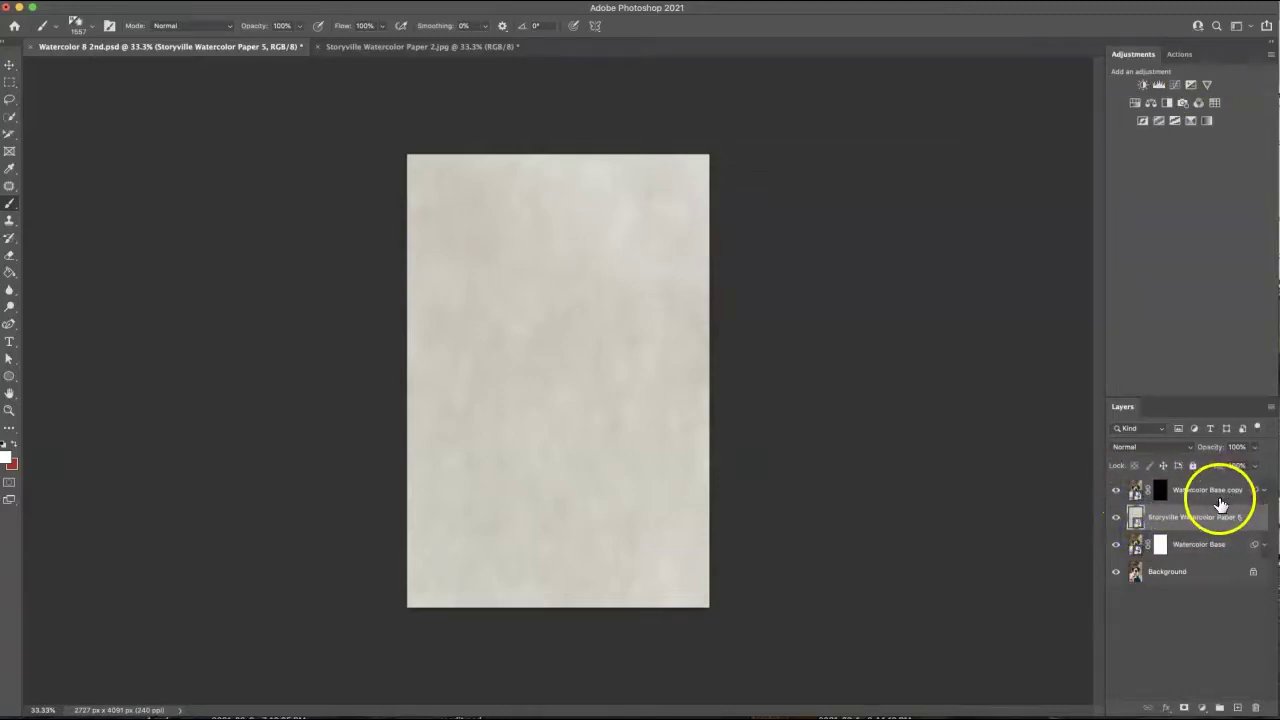
left_click(1161, 492)
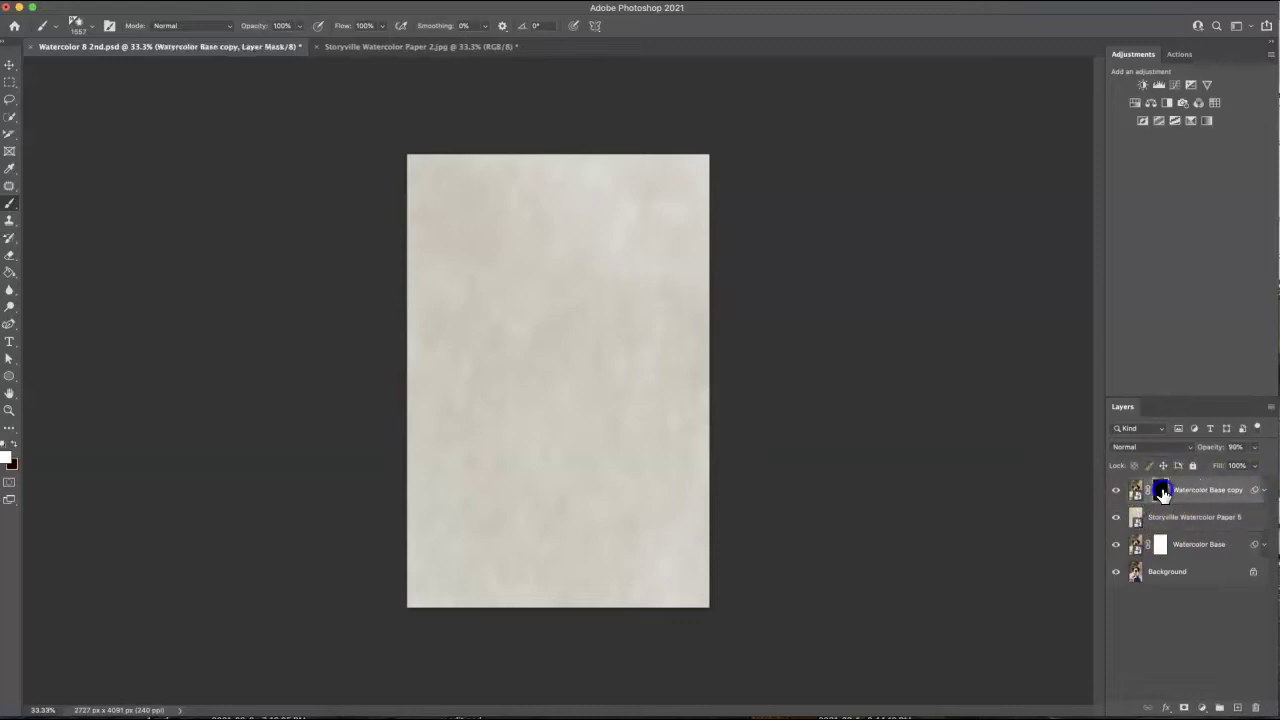
left_click(92, 30)
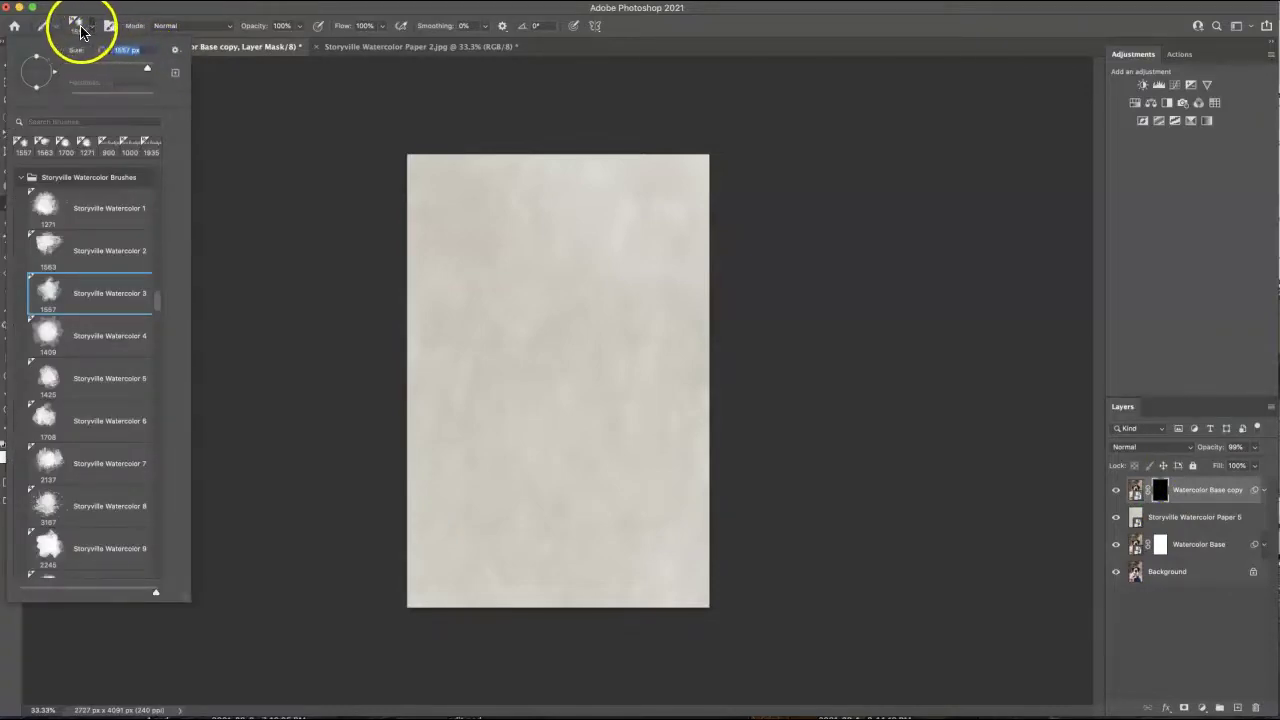
left_click(176, 53)
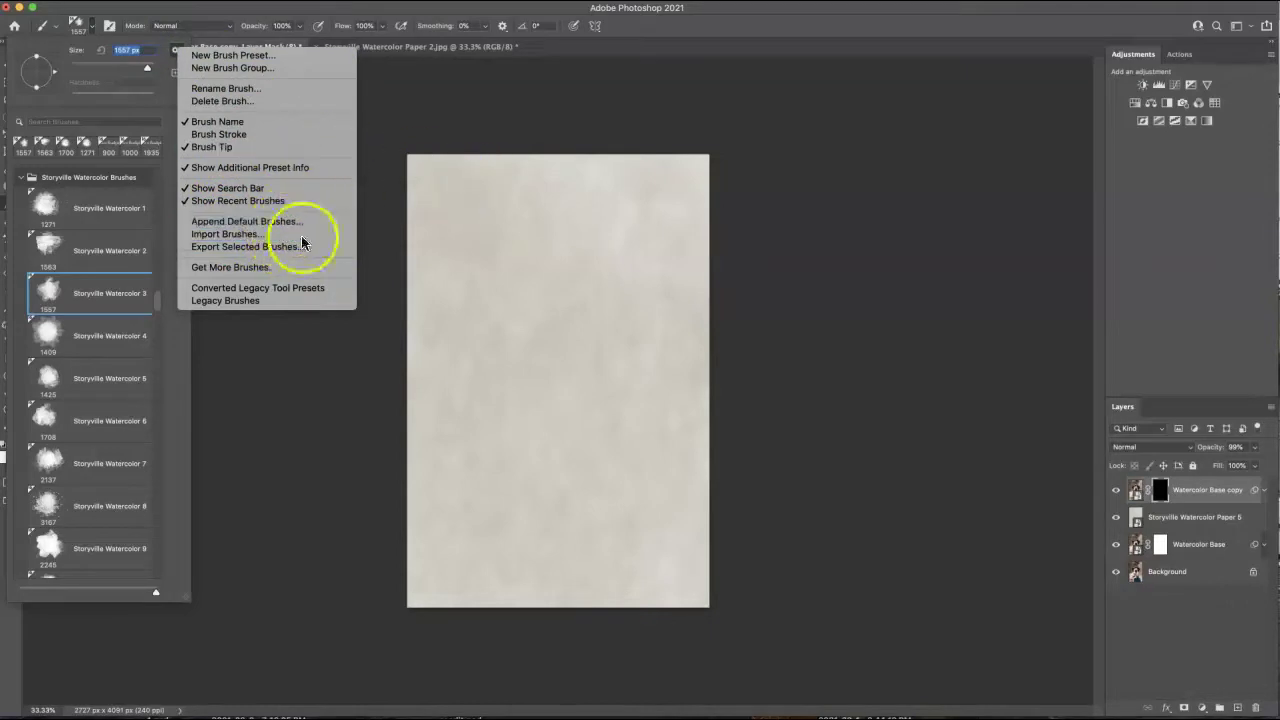
left_click(283, 408)
scroll(153, 304, "up", 1)
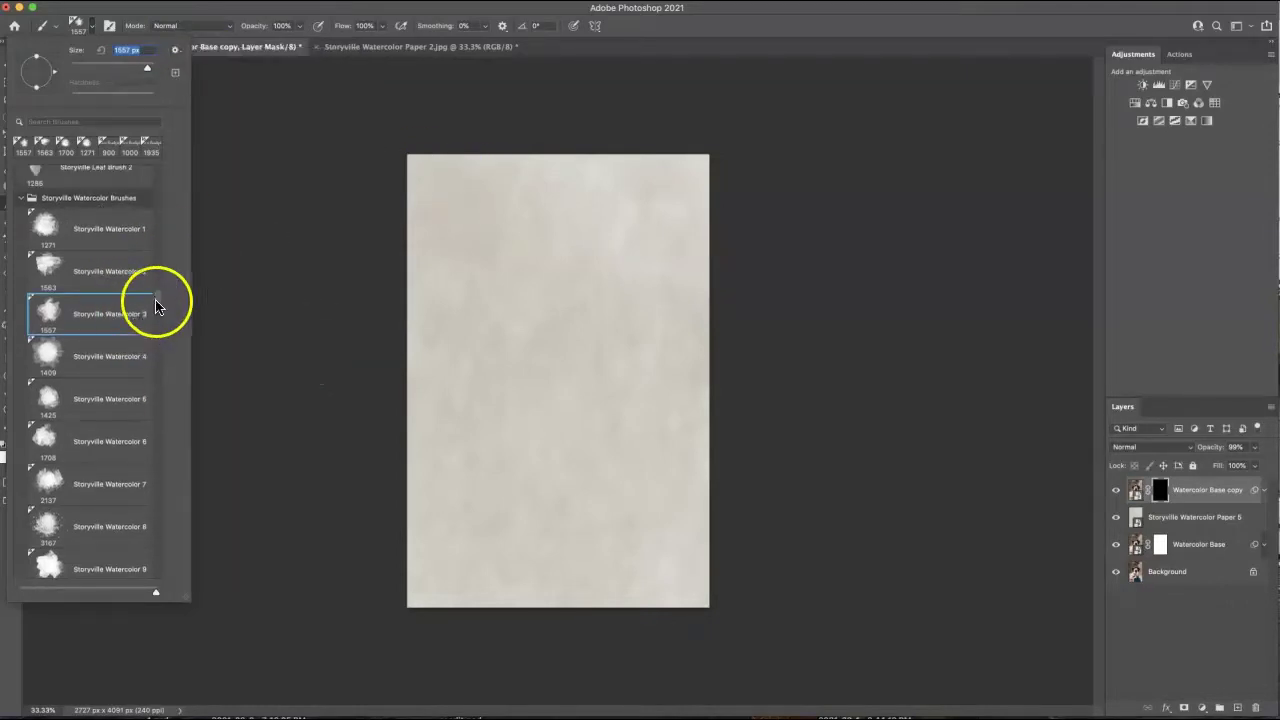
mouse_move(155, 304)
left_mouse_down()
mouse_move(166, 590)
mouse_move(186, 363)
mouse_move(177, 296)
left_mouse_up()
left_click(127, 354)
scroll(160, 300, "down", 9)
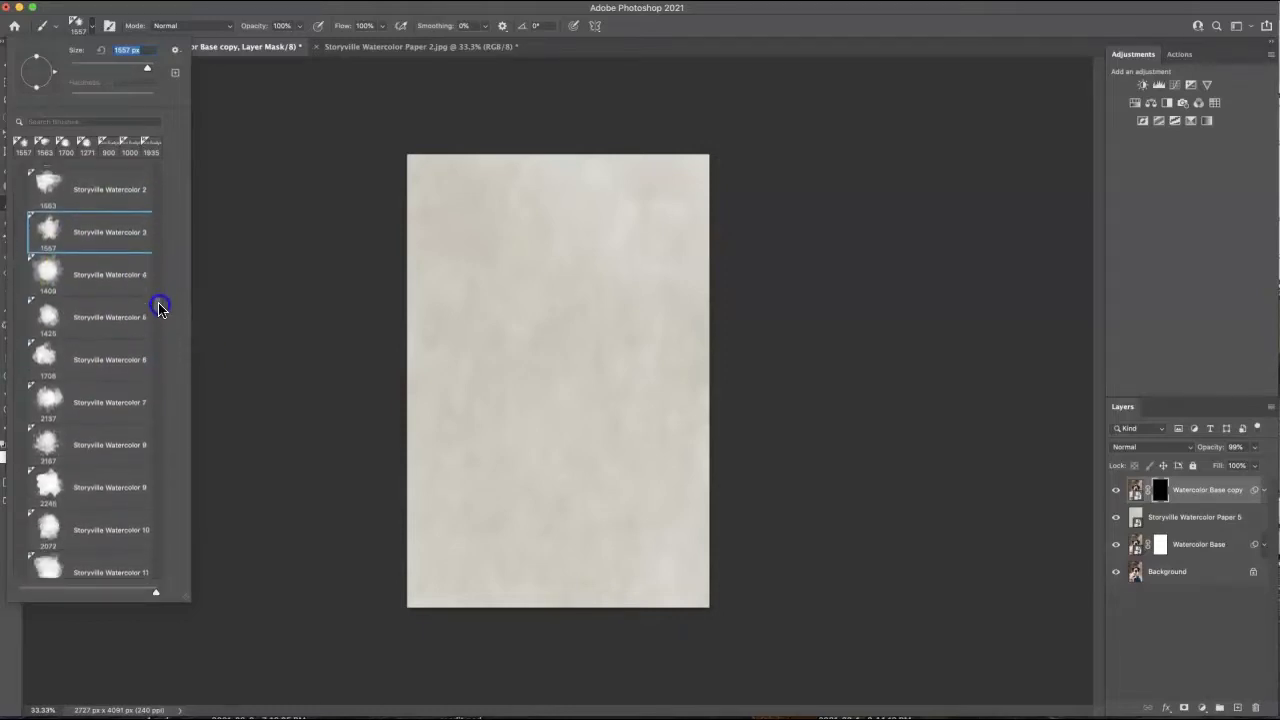
scroll(162, 318, "down", 7)
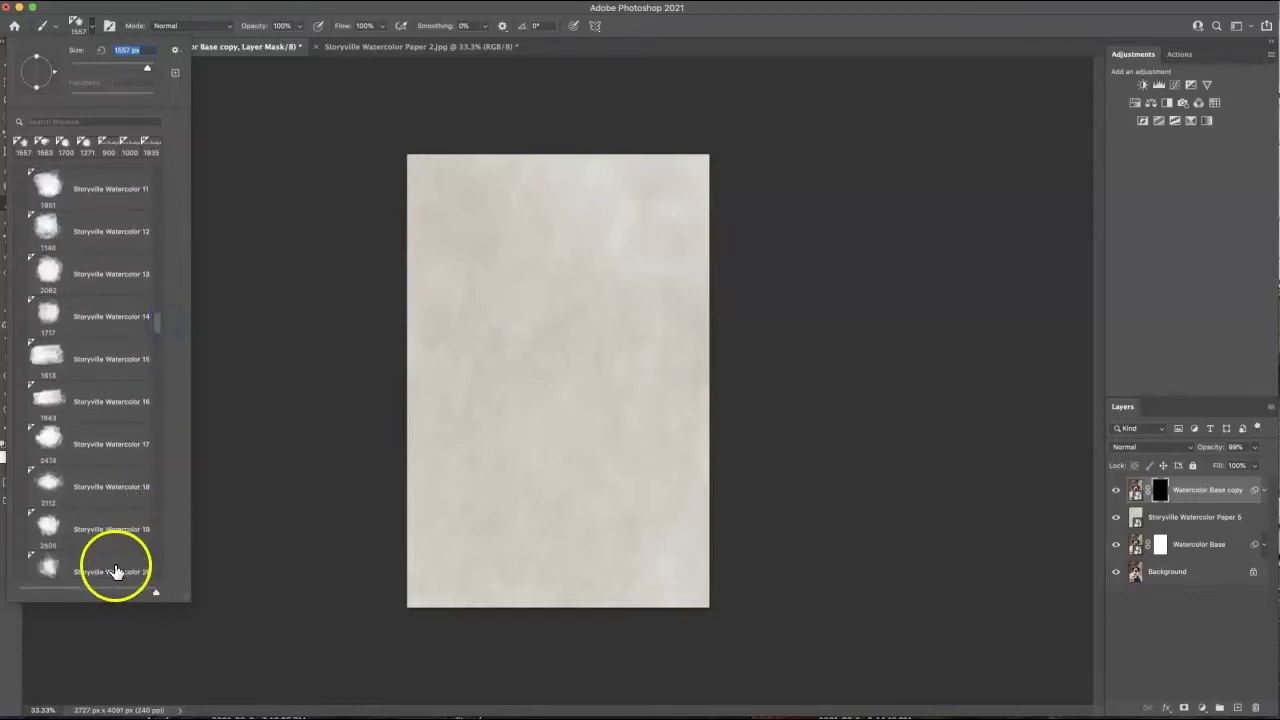
Step: Stamp the portrait through the mask once with Storyville Watercolor 20, shrunk to 3100 px
left_click(114, 571)
left_click(836, 205)
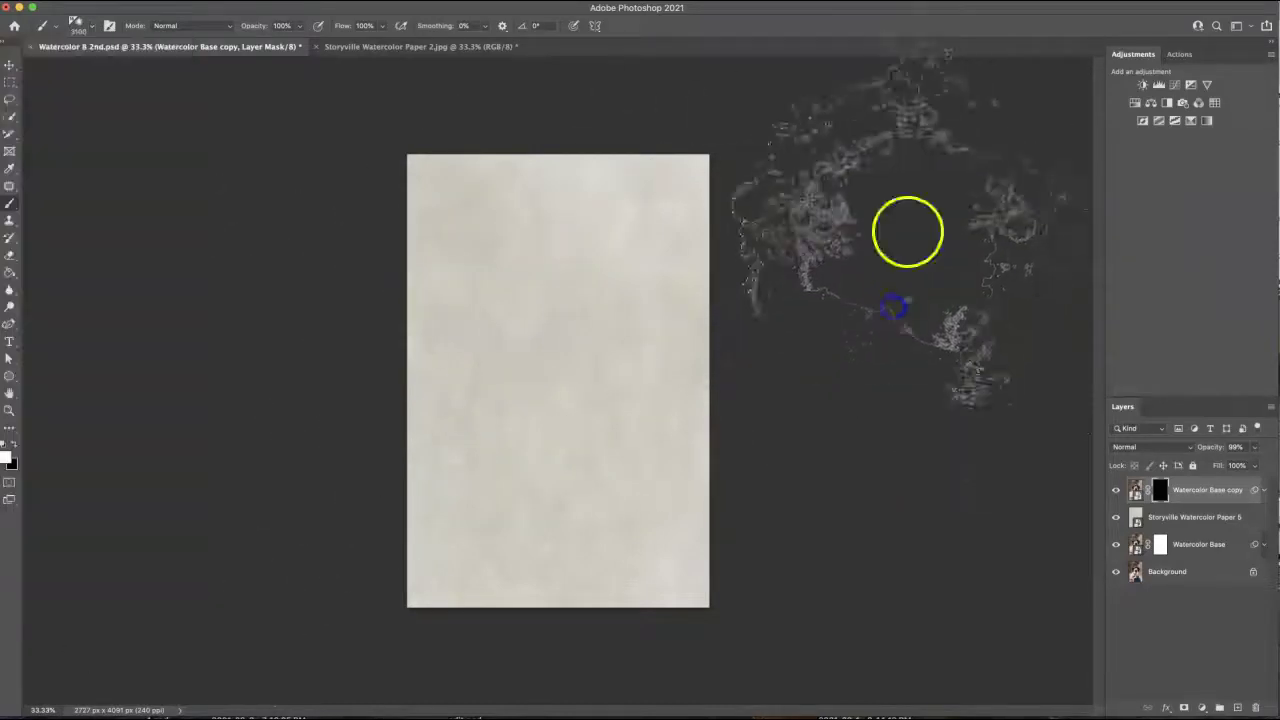
key("bracketleft")
key("bracketleft")
key("bracketleft")
key("bracketleft")
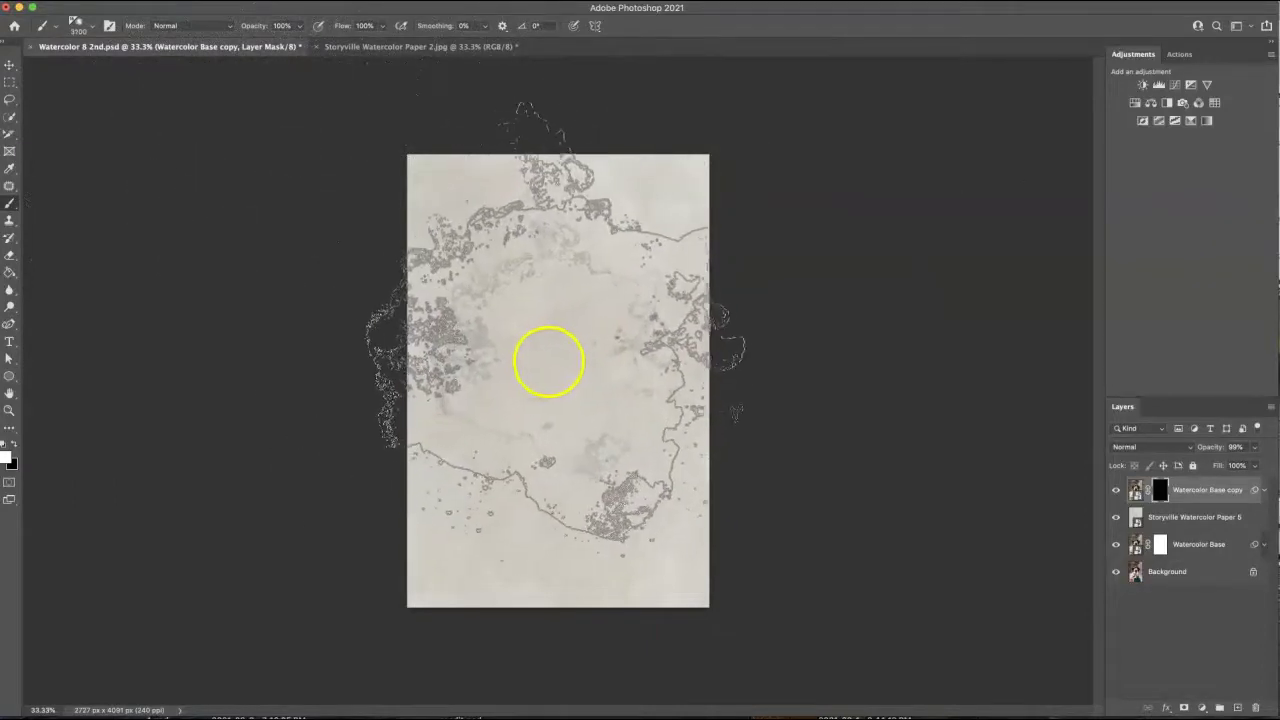
left_click(551, 360)
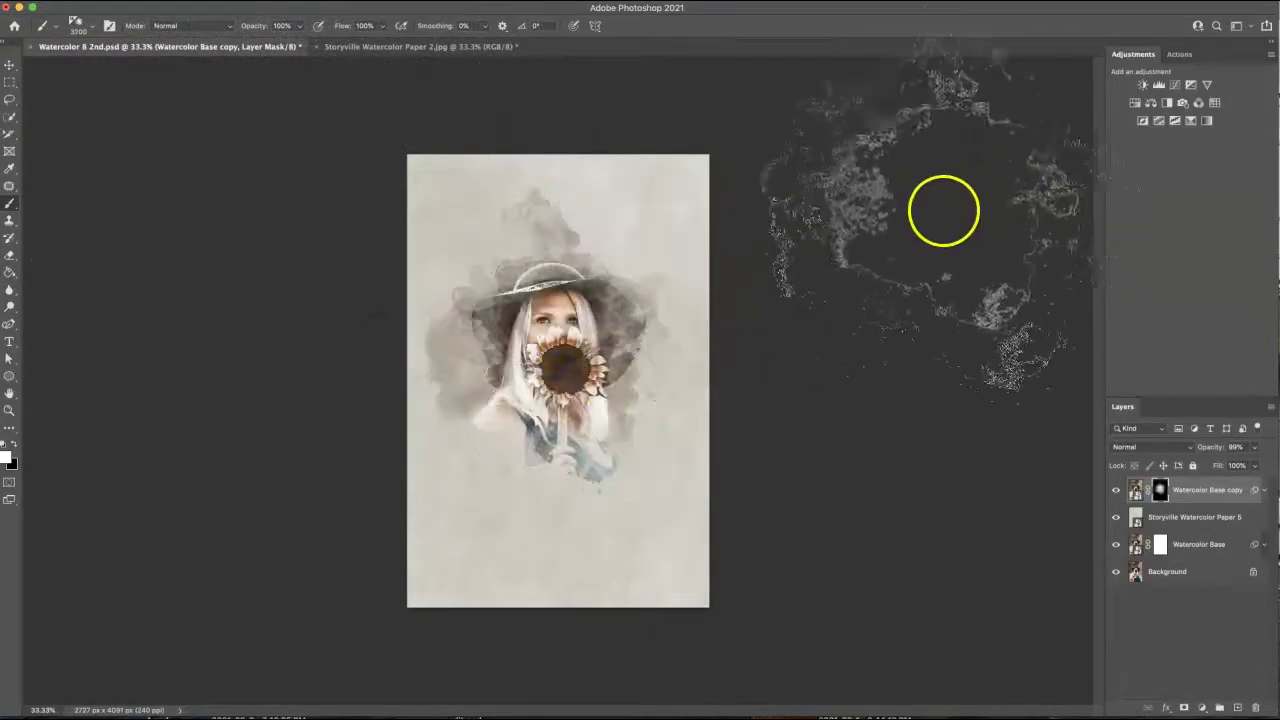
key("super+minus")
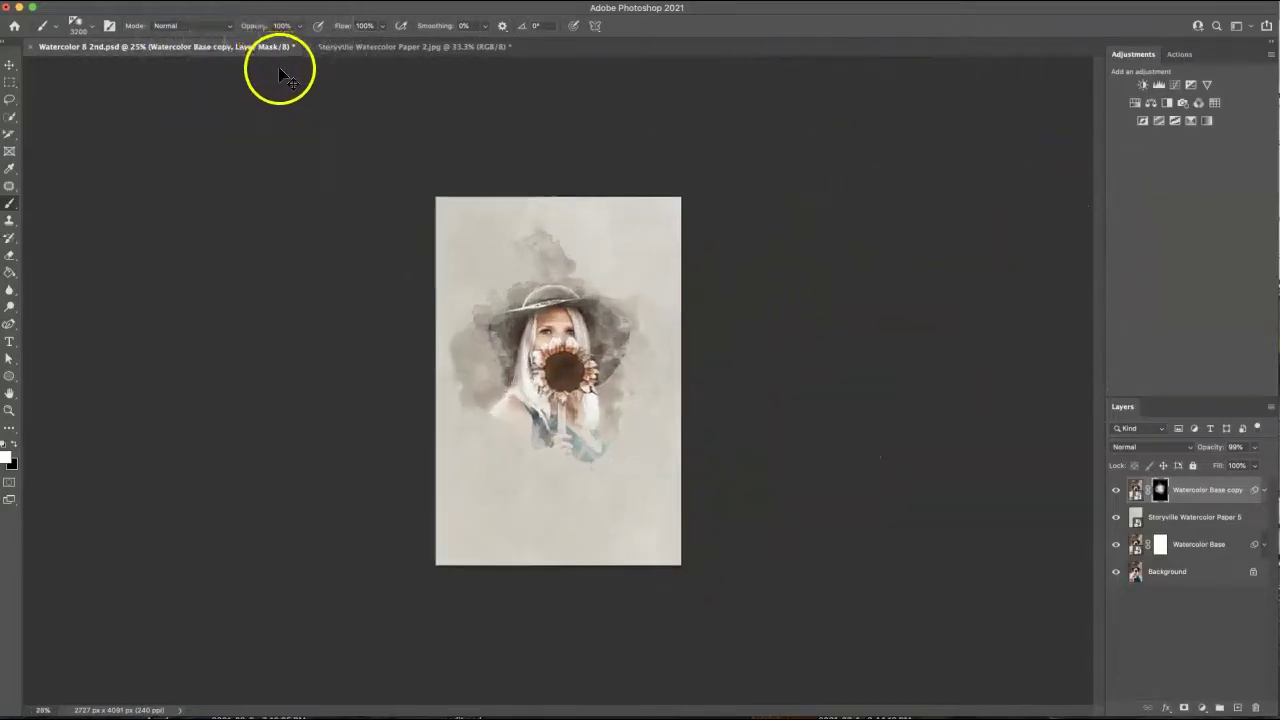
key("super+plus")
key("super+plus")
Step: Fill the mask black to hide the portrait, then dab a soft 41% reveal at the centre
key("super+minus")
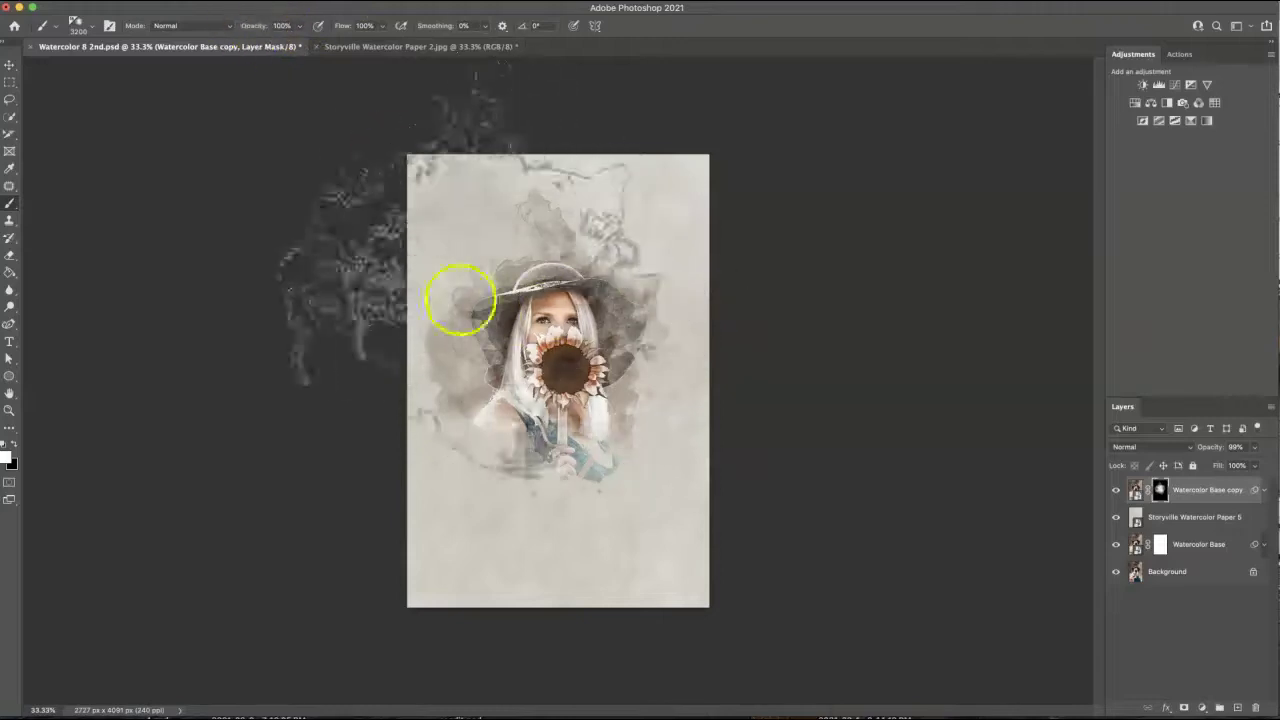
key("super+BackSpace")
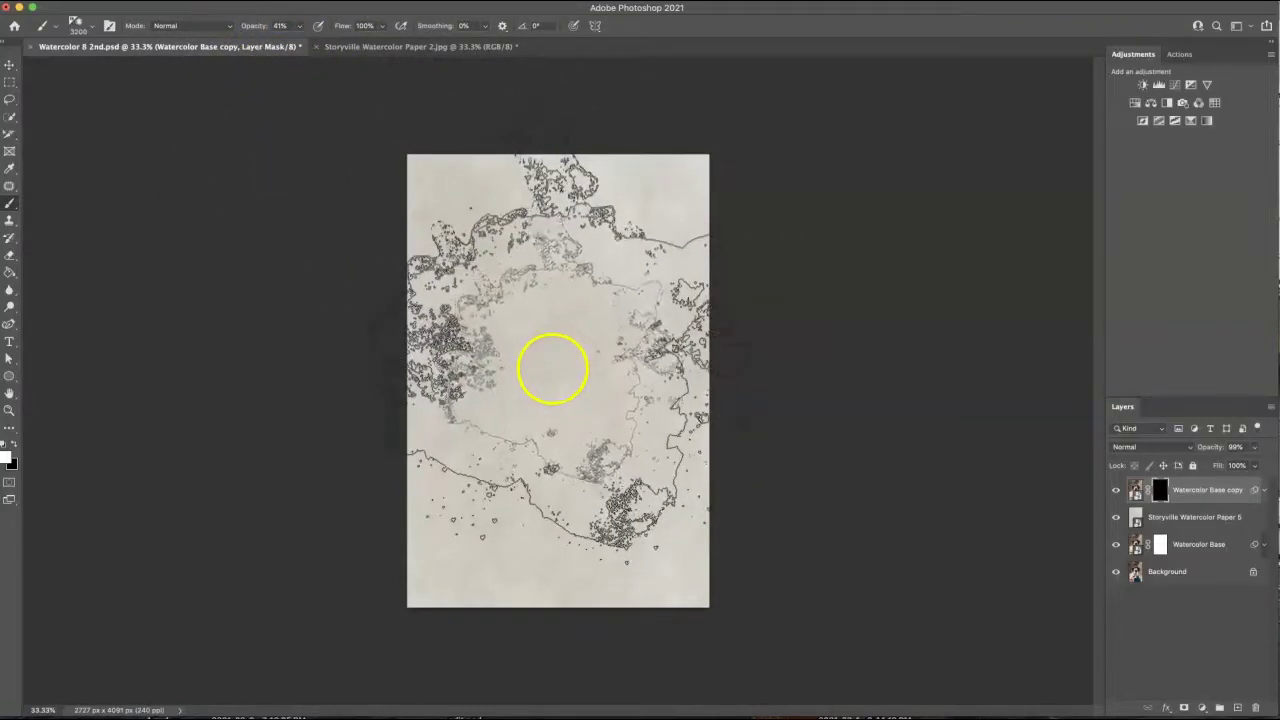
left_click(555, 368)
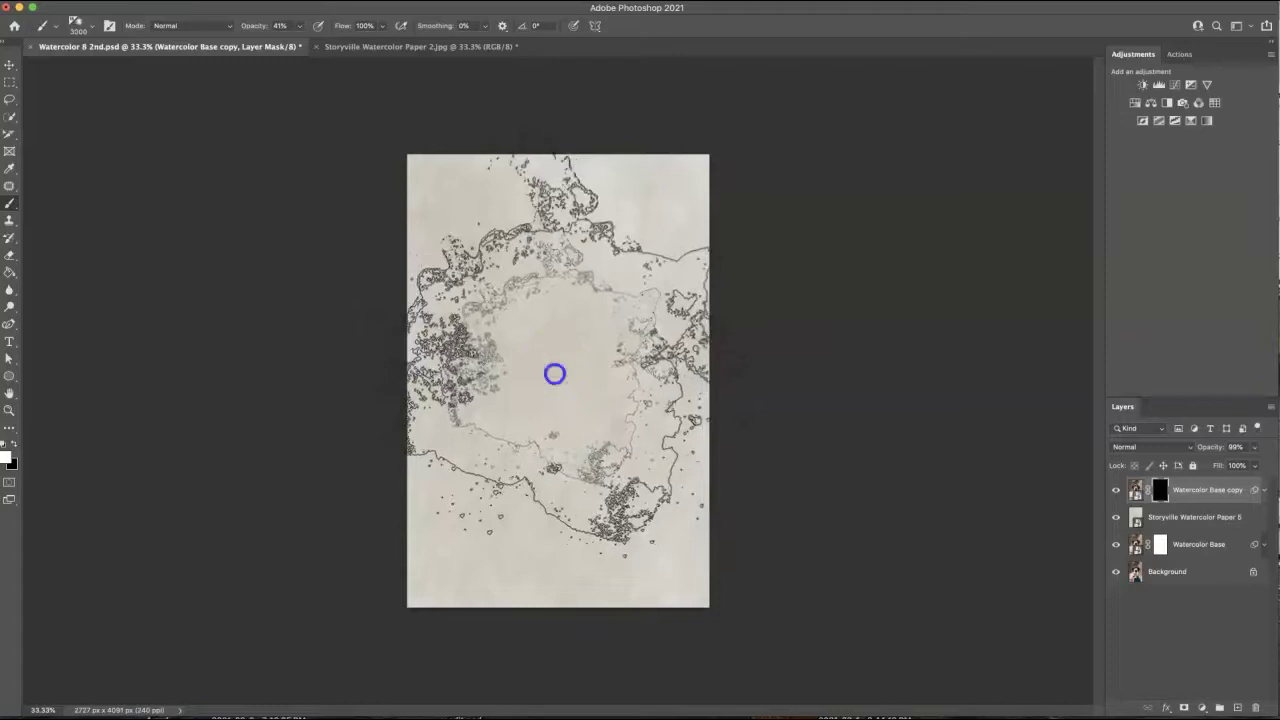
Step: Switch to Storyville Watercolor 14 and dab more of the portrait into view at the centre
left_click(91, 34)
left_click(88, 290)
left_click(934, 251)
left_click(551, 363)
left_click(558, 364)
left_click(555, 364)
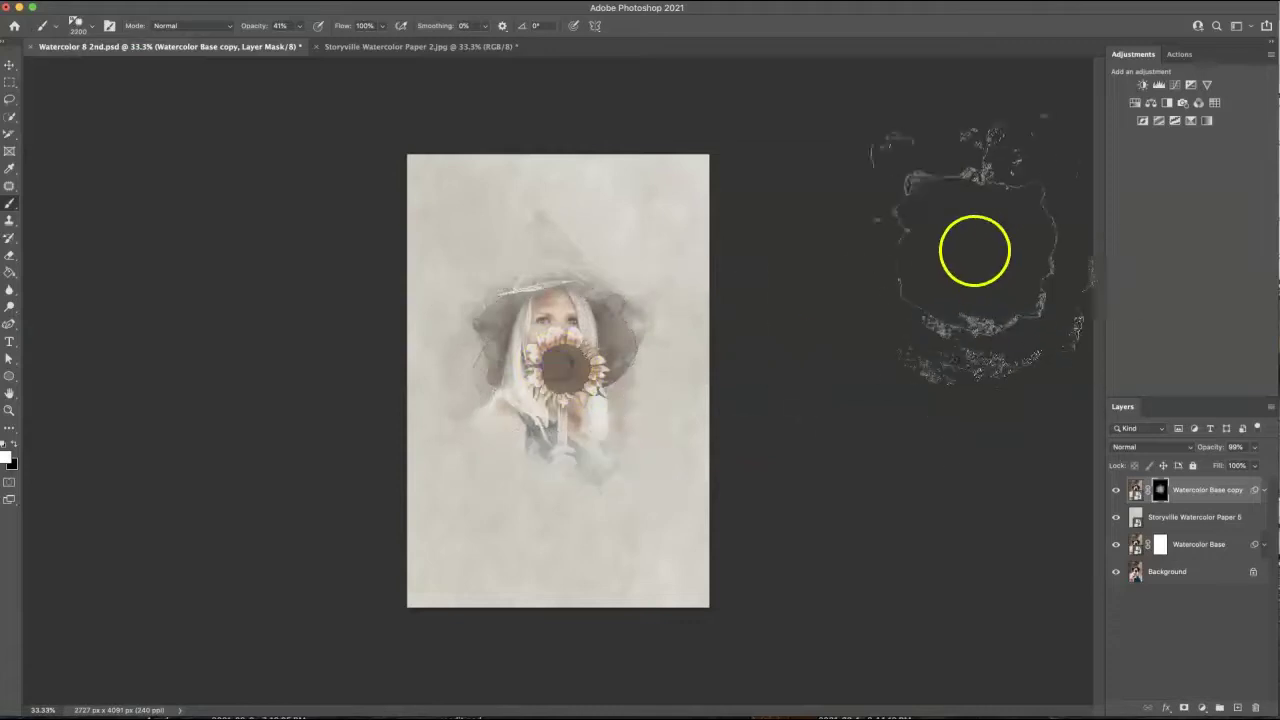
Step: Select the Storyville Watercolor 13 brush from the presets
left_click(80, 26)
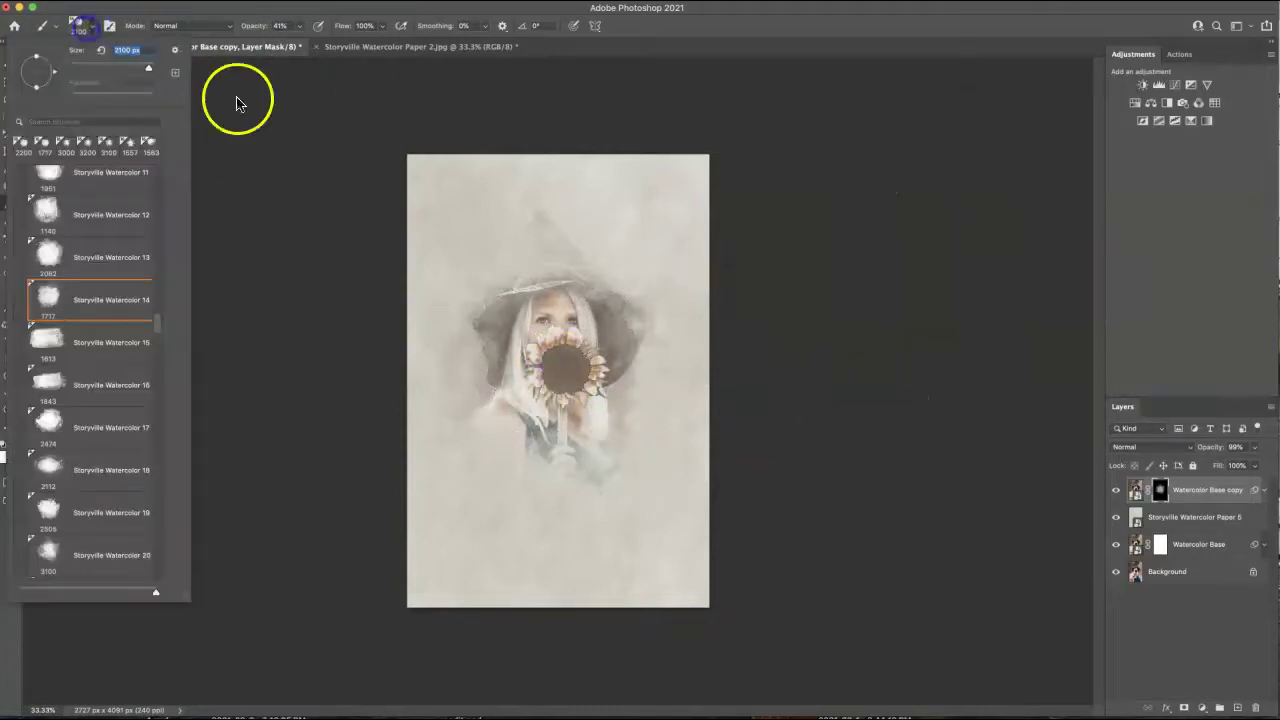
left_click(98, 262)
left_click(531, 337)
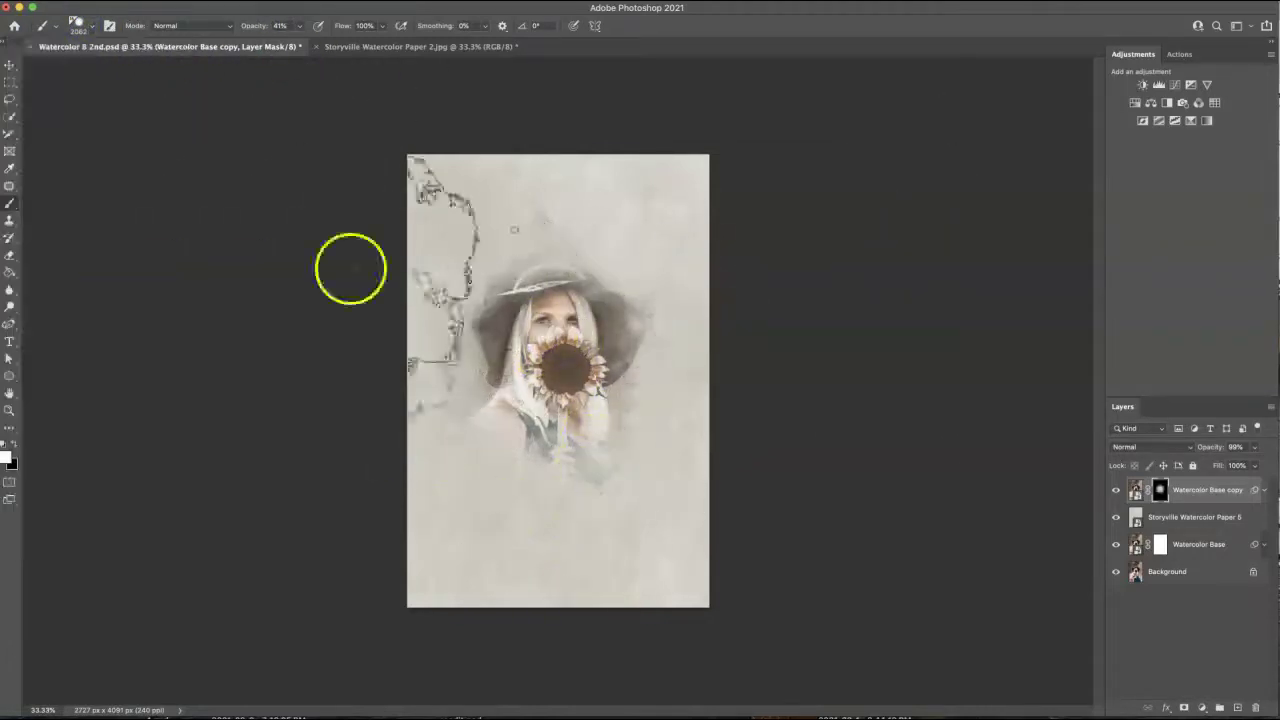
left_click(86, 24)
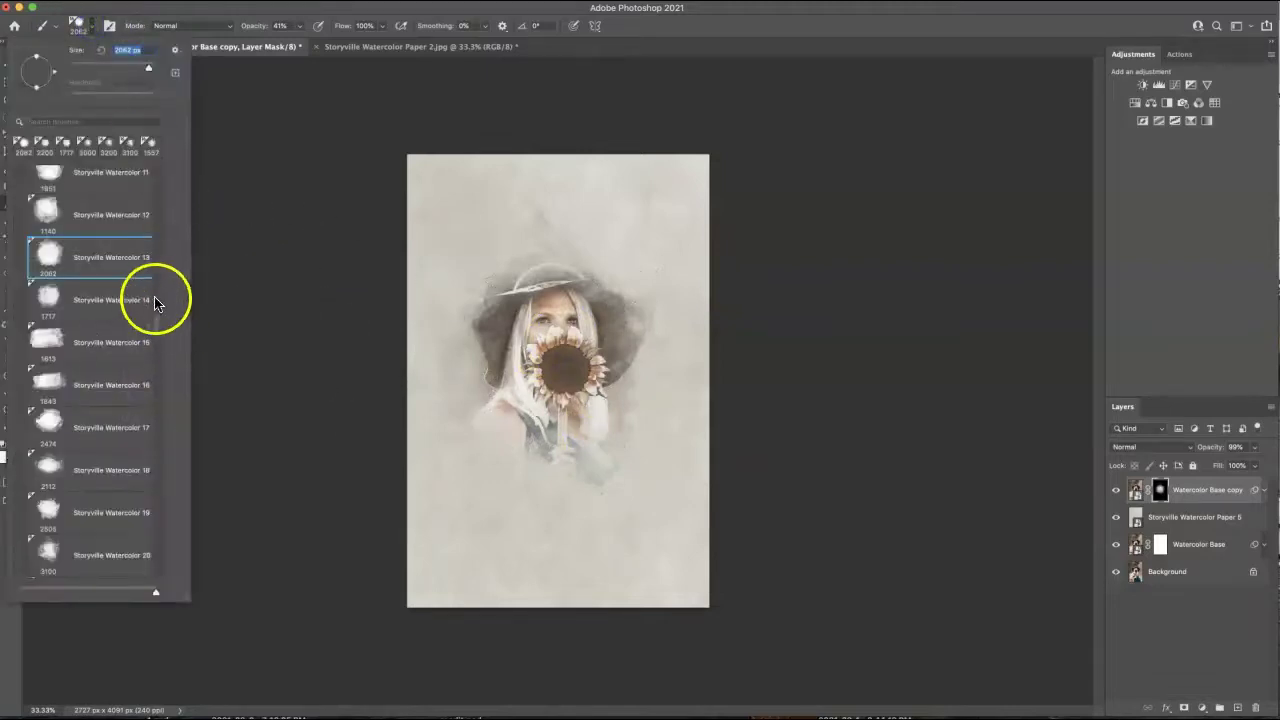
Step: Scroll down the Storyville Watercolor presets and select the heart-scatter brush
scroll(157, 330, "down", 10)
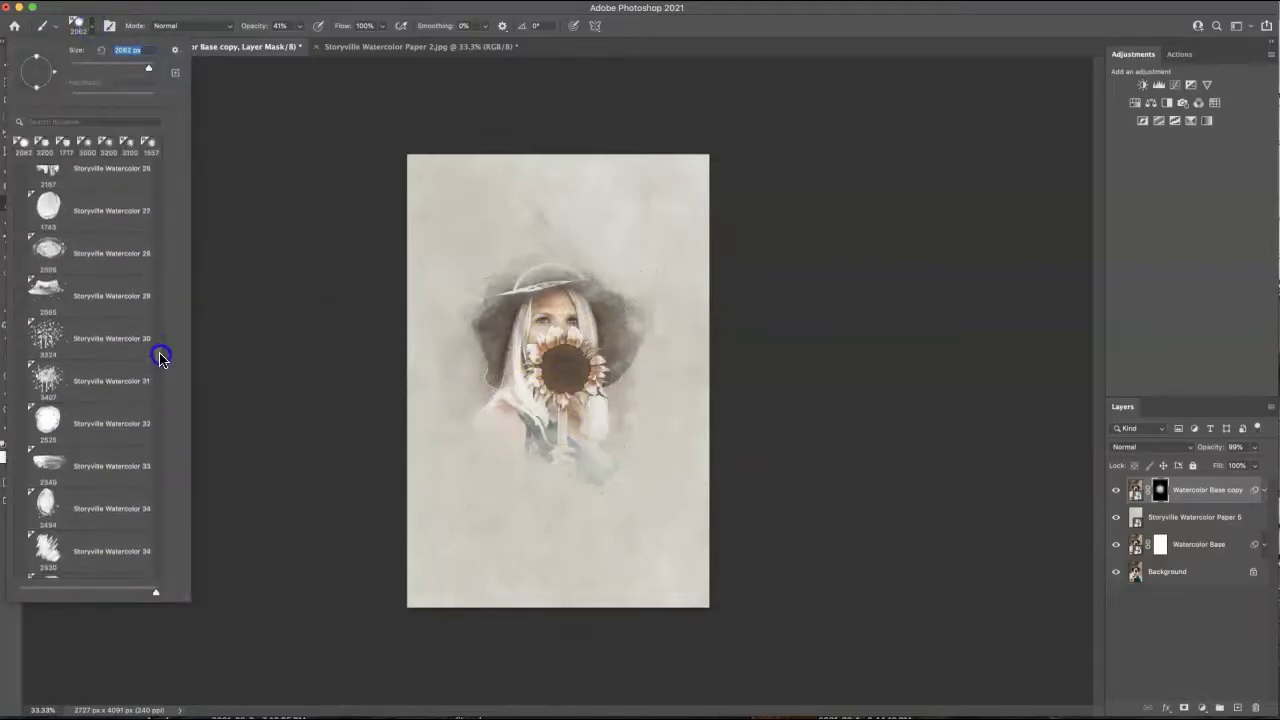
scroll(162, 375, "down", 8)
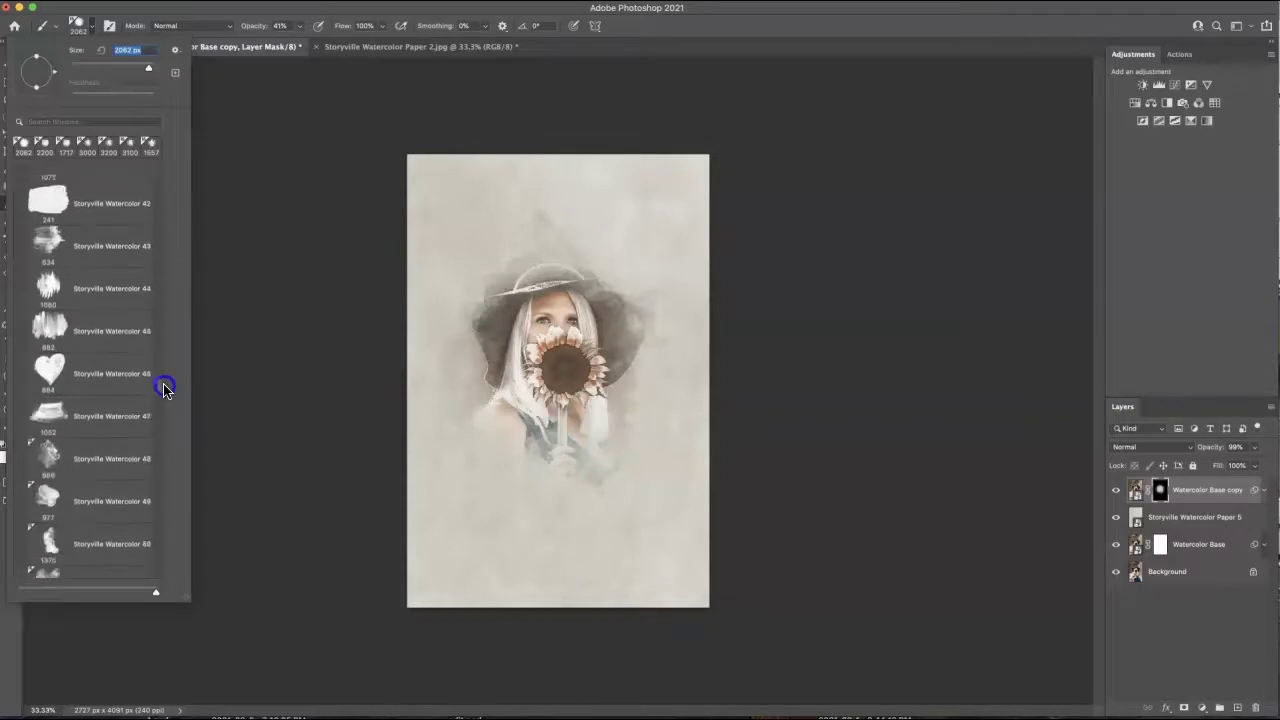
scroll(165, 420, "down", 8)
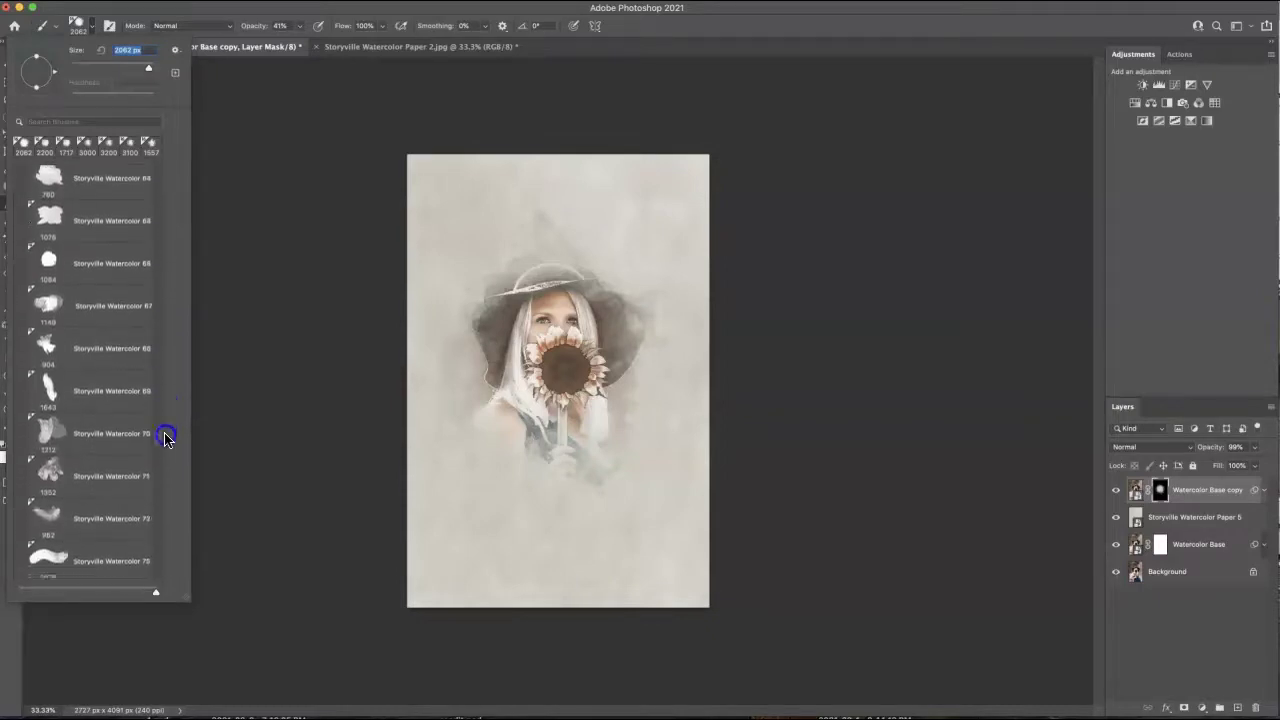
scroll(166, 449, "down", 5)
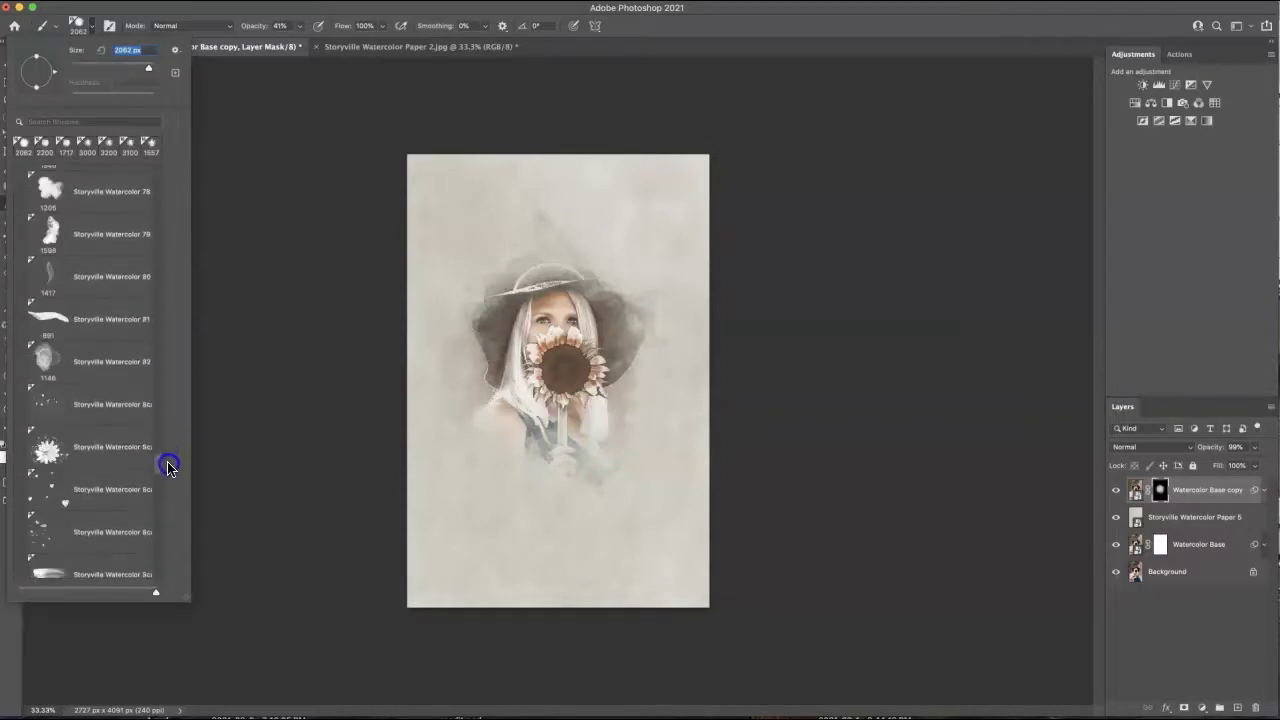
left_click(116, 495)
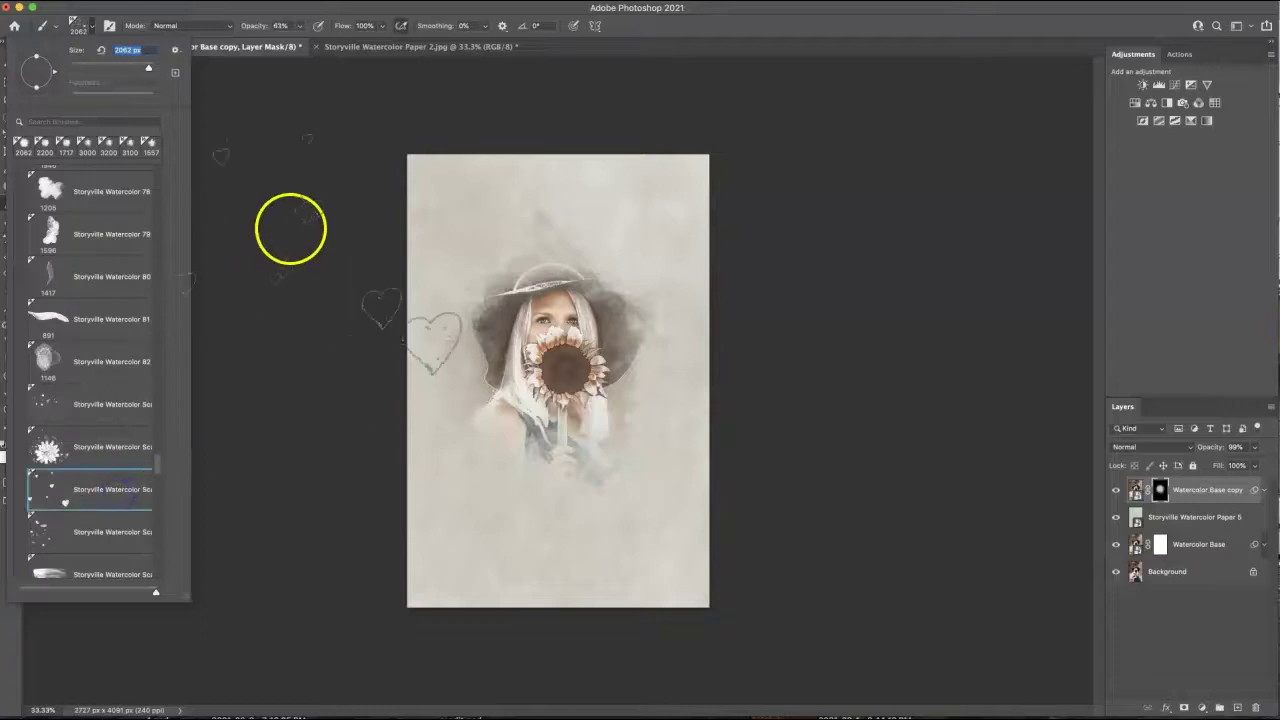
left_click(898, 242)
Step: Brush a heavy pass of hearts around the hat and upper page, then undo it
key("p")
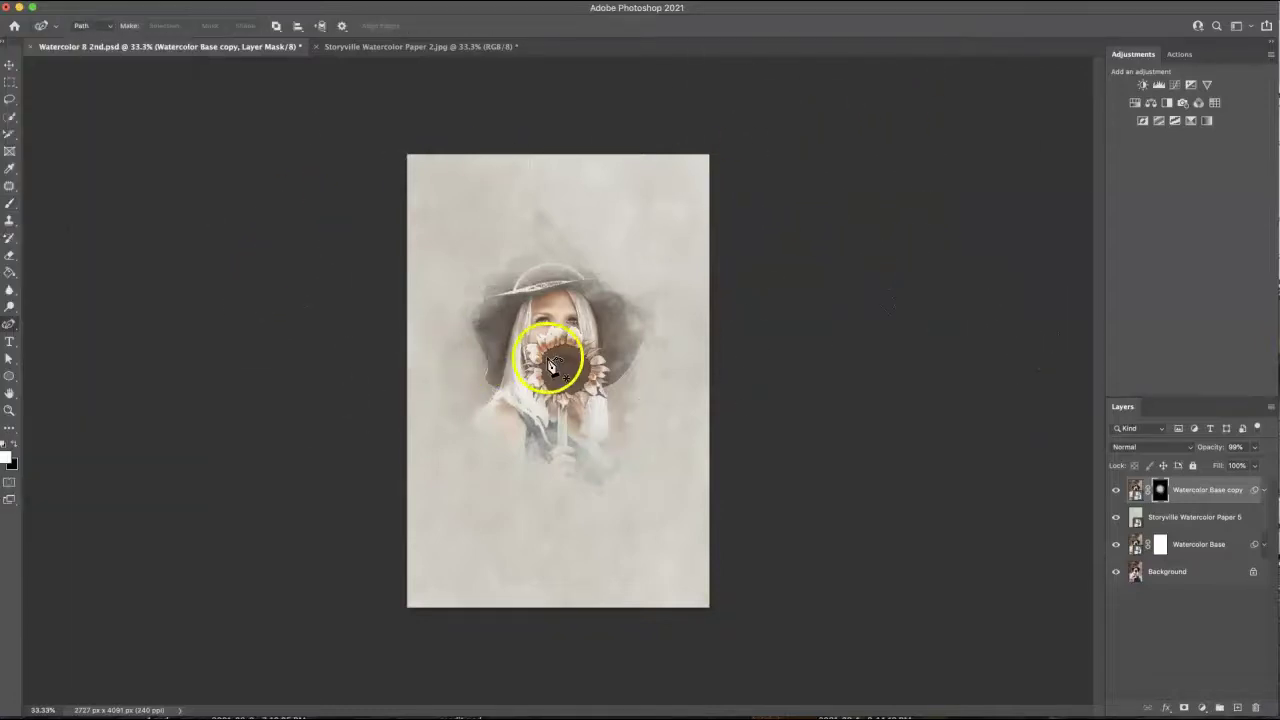
key("b")
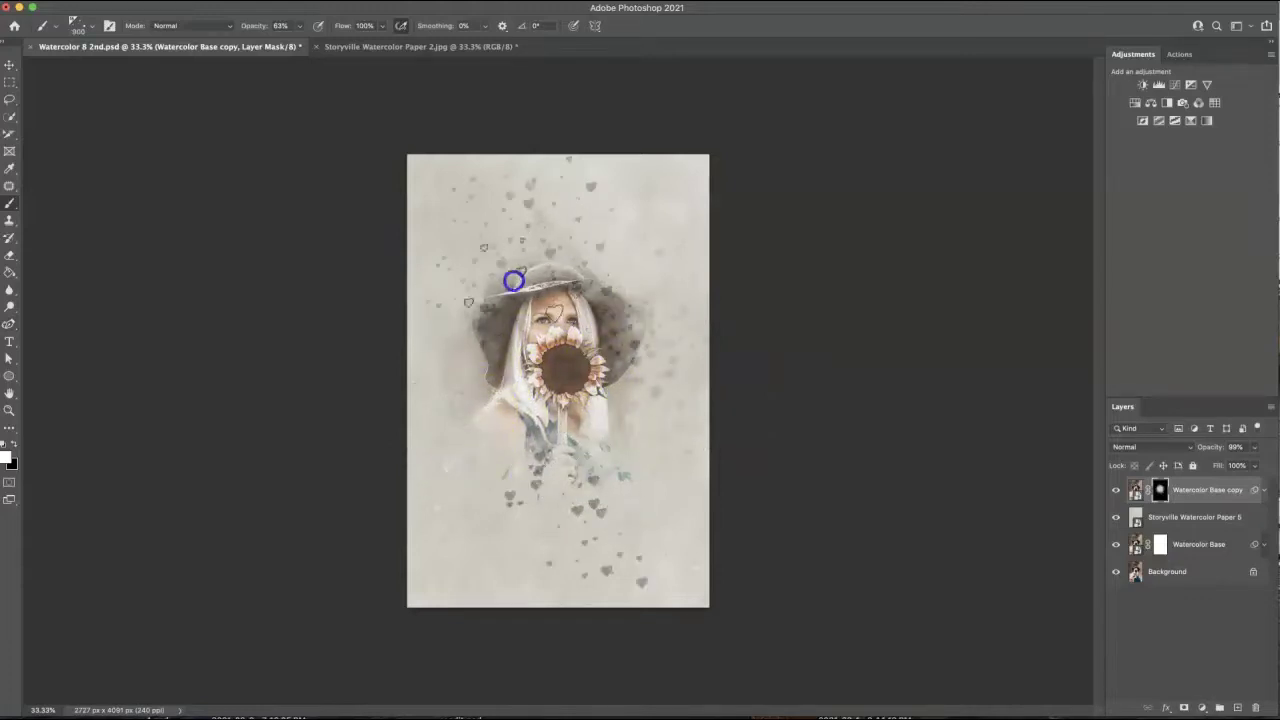
mouse_move(511, 287)
left_mouse_down()
mouse_move(563, 371)
mouse_move(623, 335)
left_mouse_up()
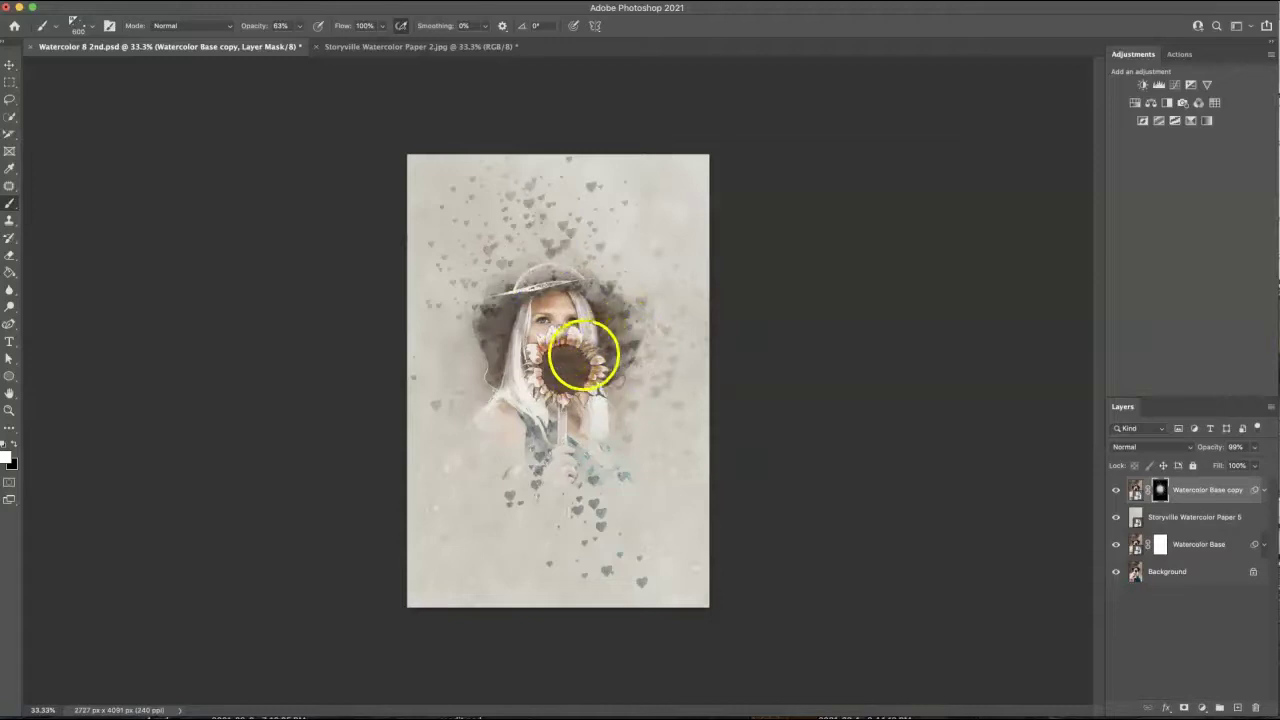
key("ctrl+z")
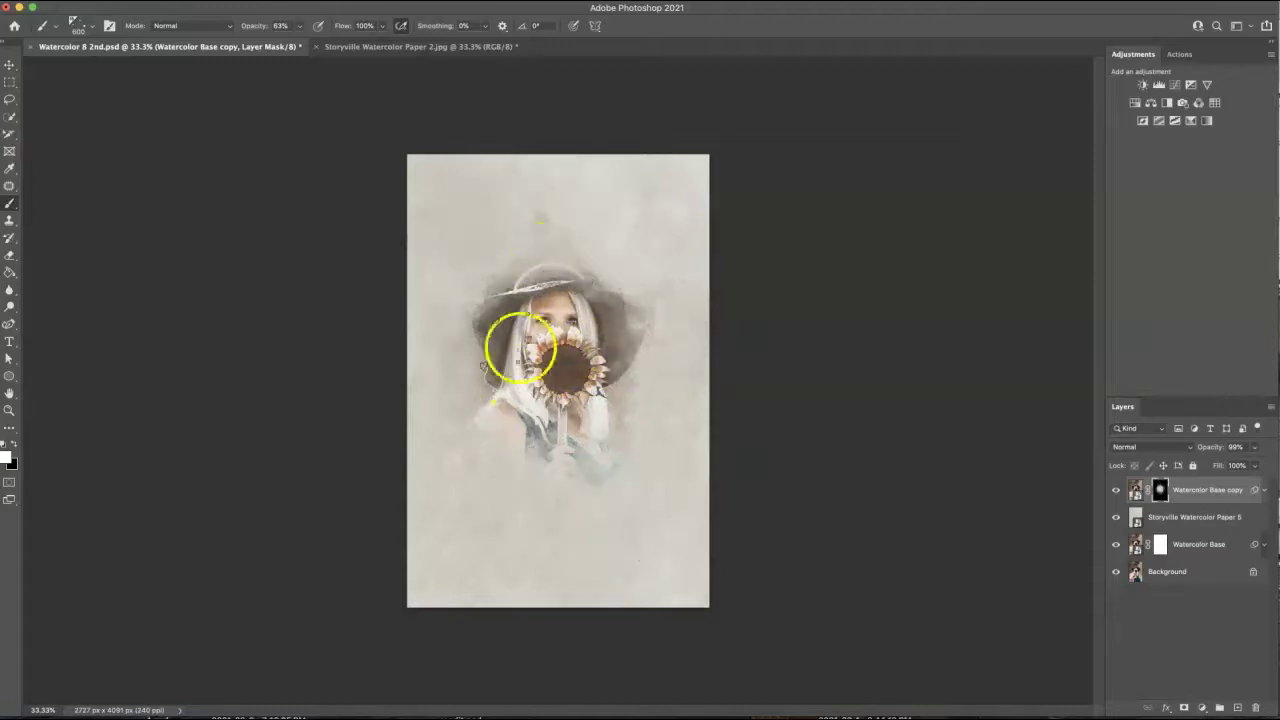
Step: At 100% zoom, dab small hearts near the shoulder, then zoom back out to 50%
key("ctrl+1")
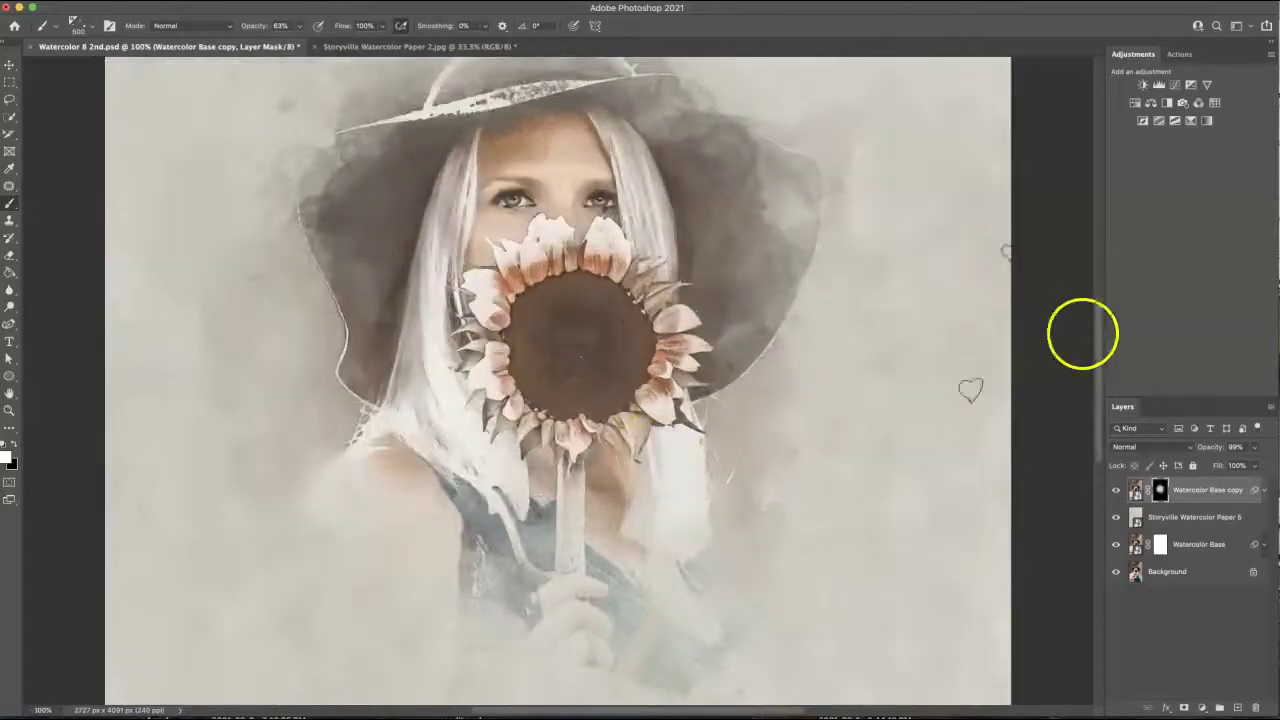
left_click_drag(1100, 330, 1103, 360)
left_click_drag(715, 495, 720, 505)
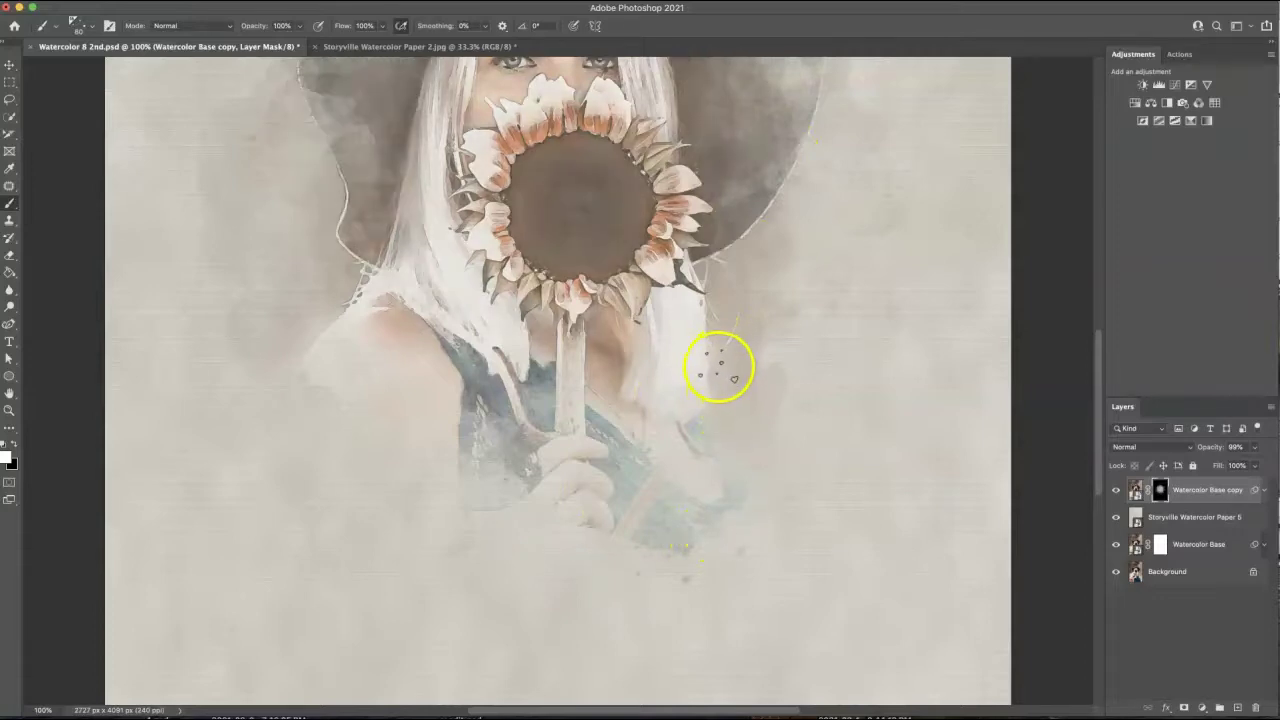
key("super+minus")
key("super+minus")
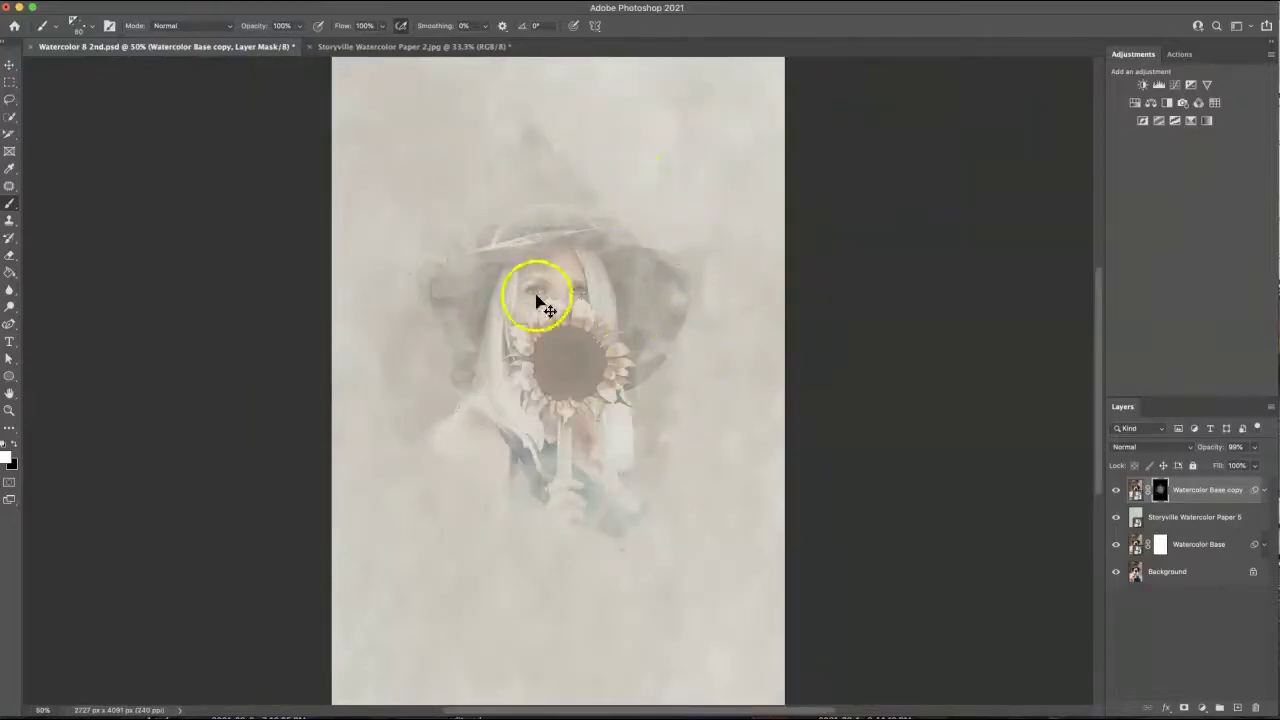
Step: Fill the portrait's layer mask with black and choose the Storyville Watercolor 79 brush
left_click_drag(583, 247, 598, 217)
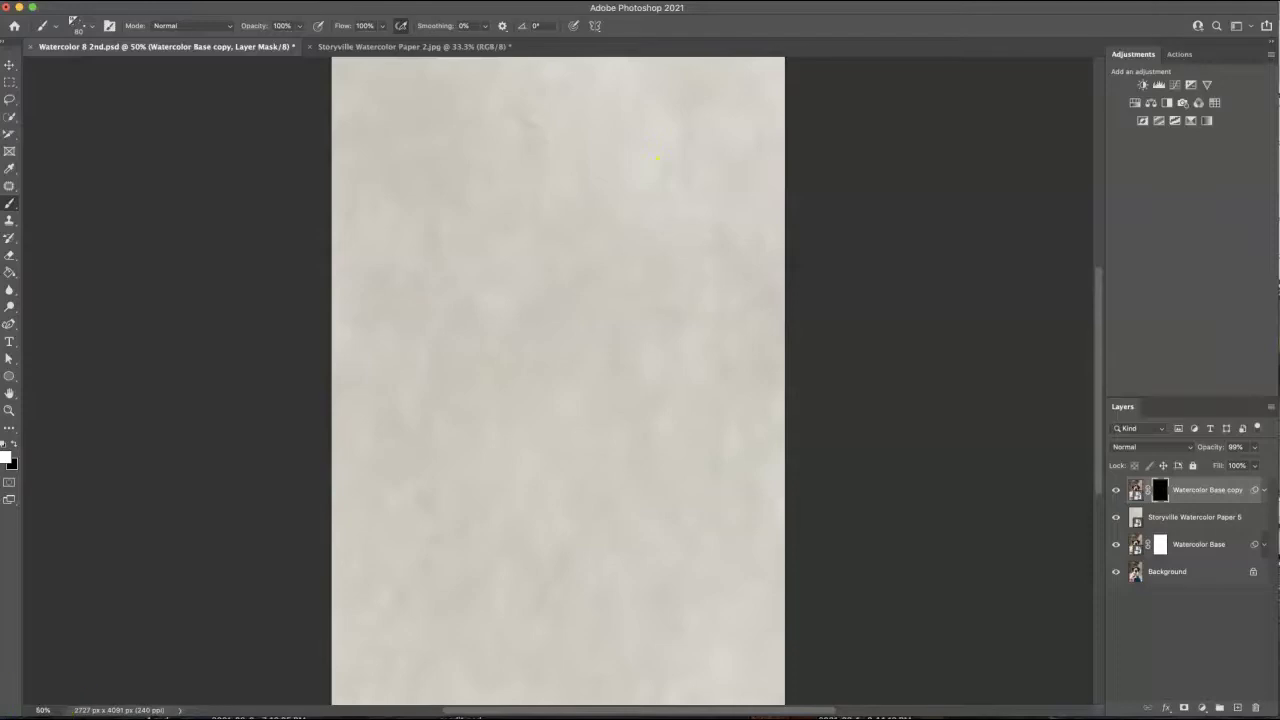
left_click(84, 28)
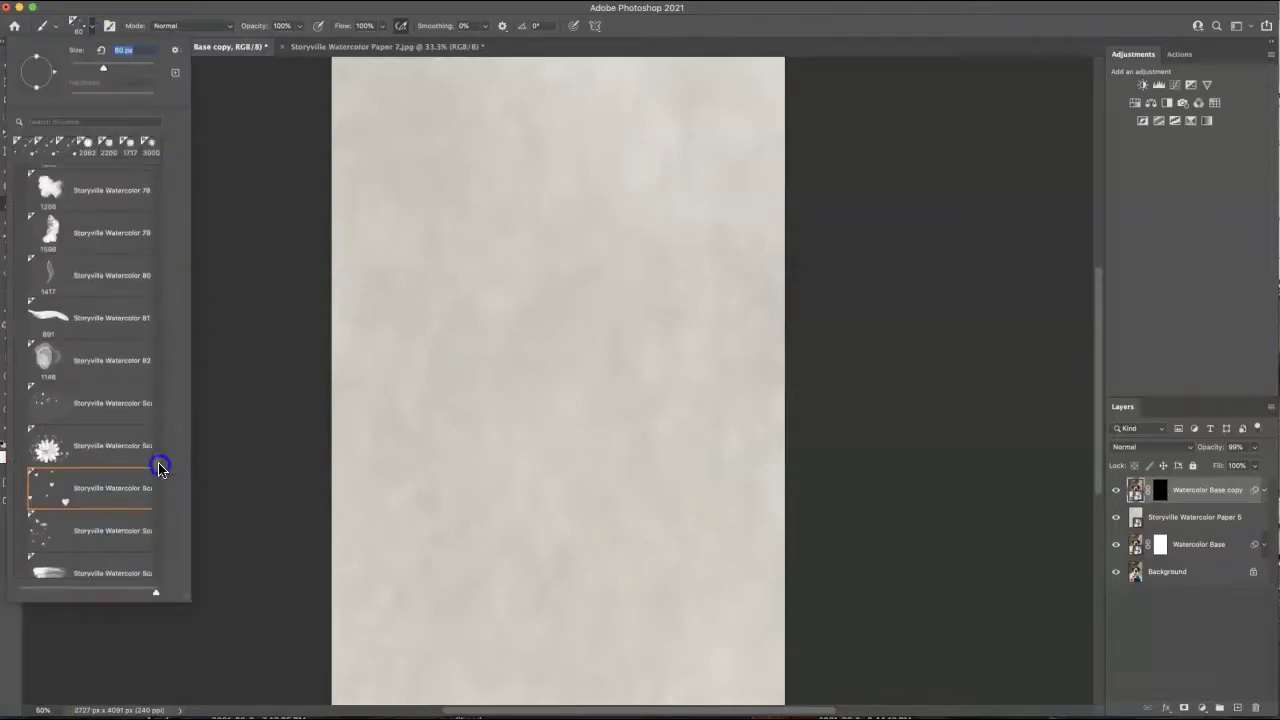
scroll(160, 465, "up", 10)
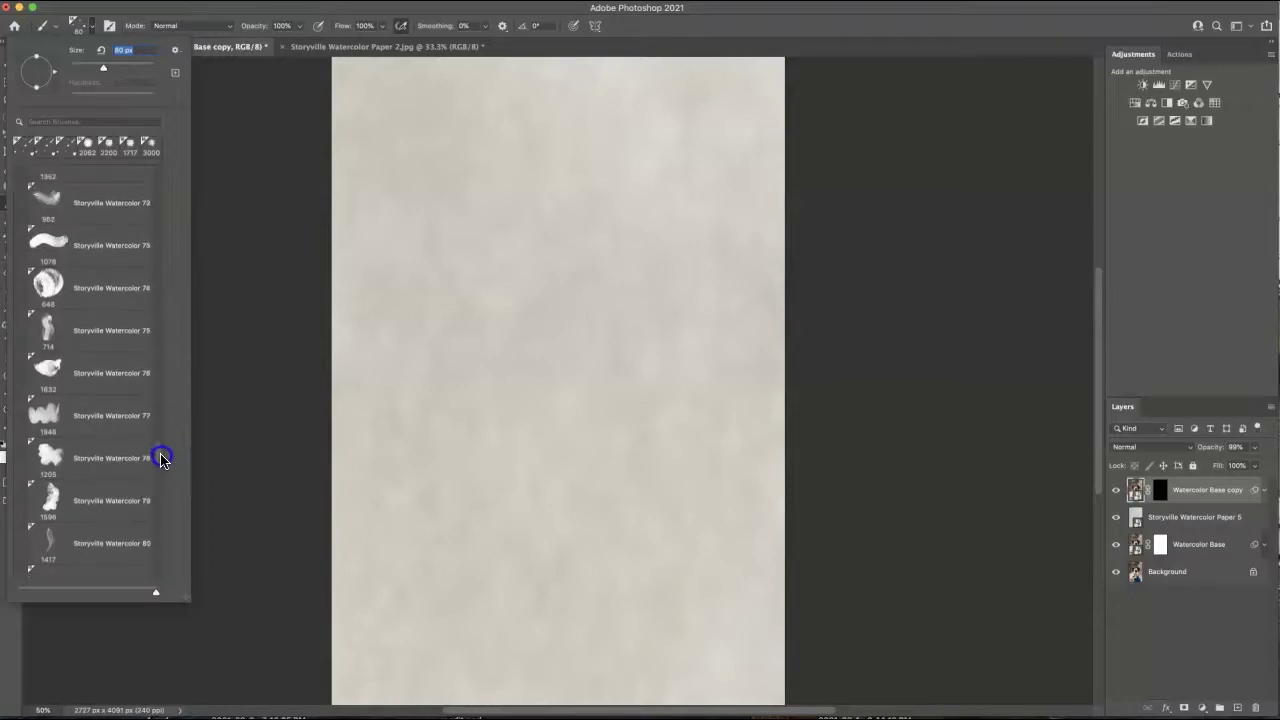
scroll(162, 458, "up", 2)
left_click(90, 490)
Step: Decline rasterizing, target the layer mask, and lower brush opacity to 49%
left_click(897, 274)
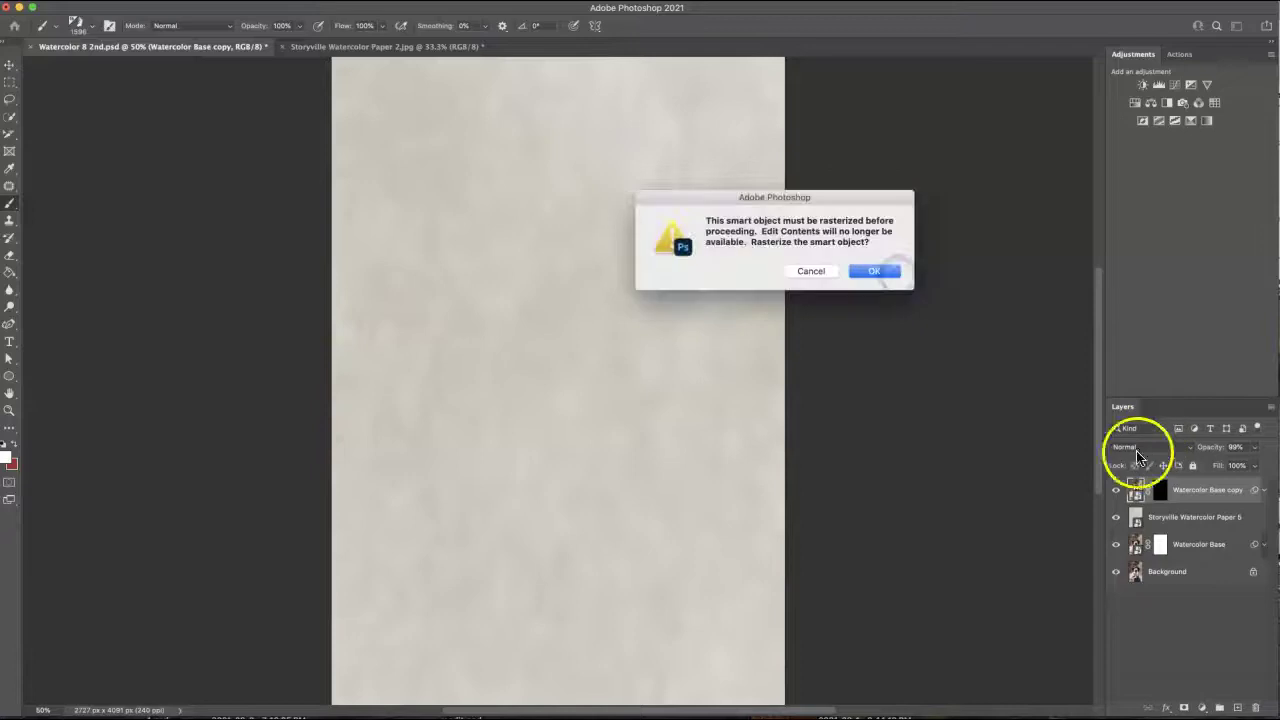
left_click(811, 274)
left_click(1159, 489)
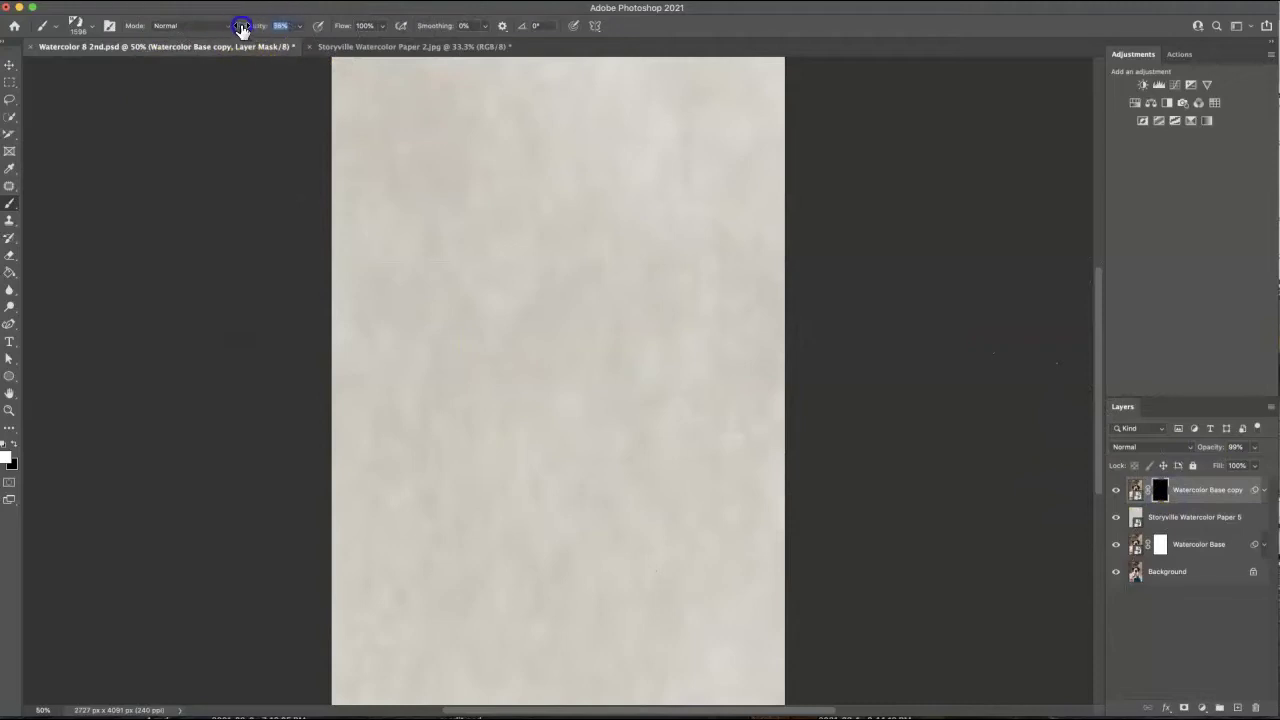
left_click_drag(231, 28, 212, 28)
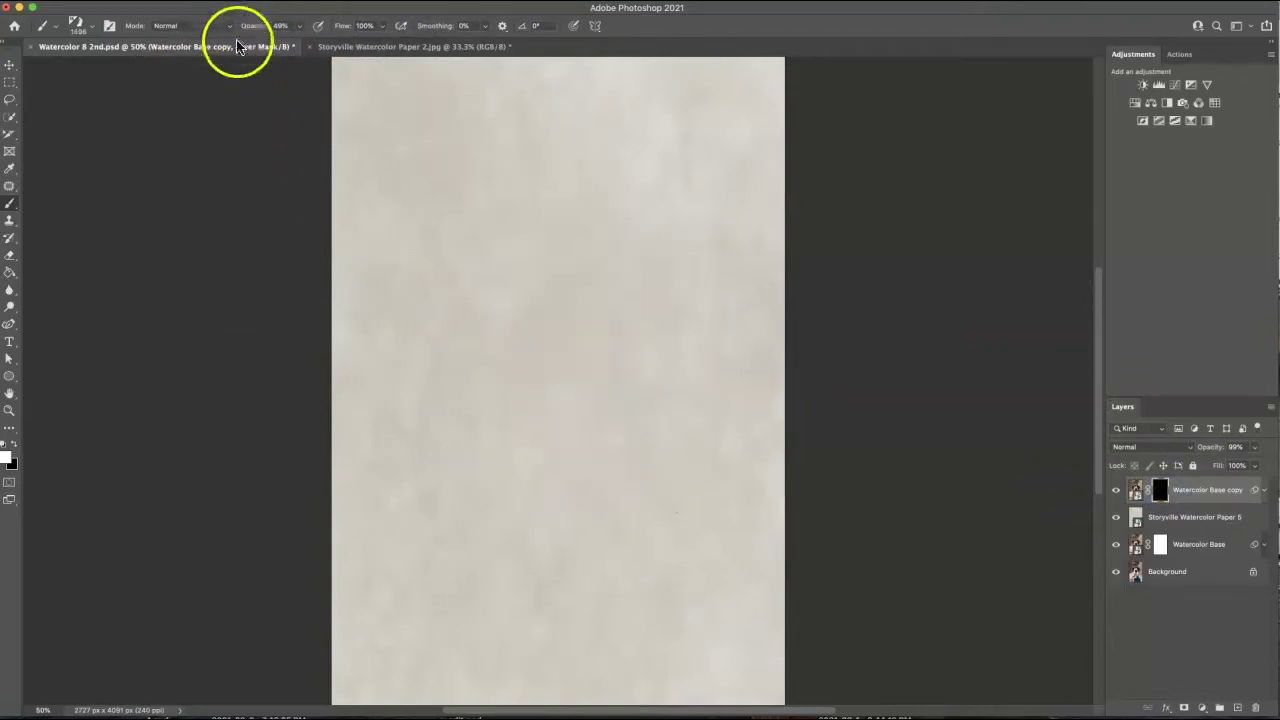
Step: Stamp the sunflower back into view, switching to Storyville Watercolor 75 at 1000 px
left_click(566, 354)
left_click(90, 28)
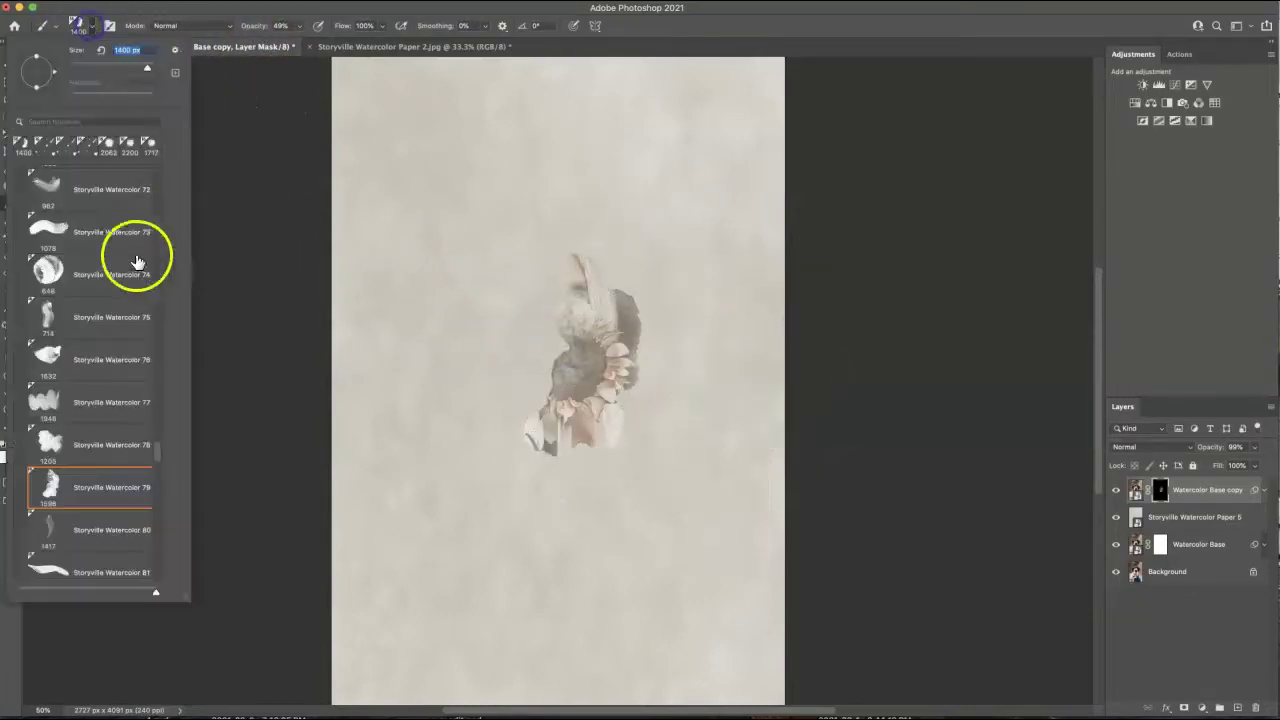
left_click(78, 322)
left_click(563, 343)
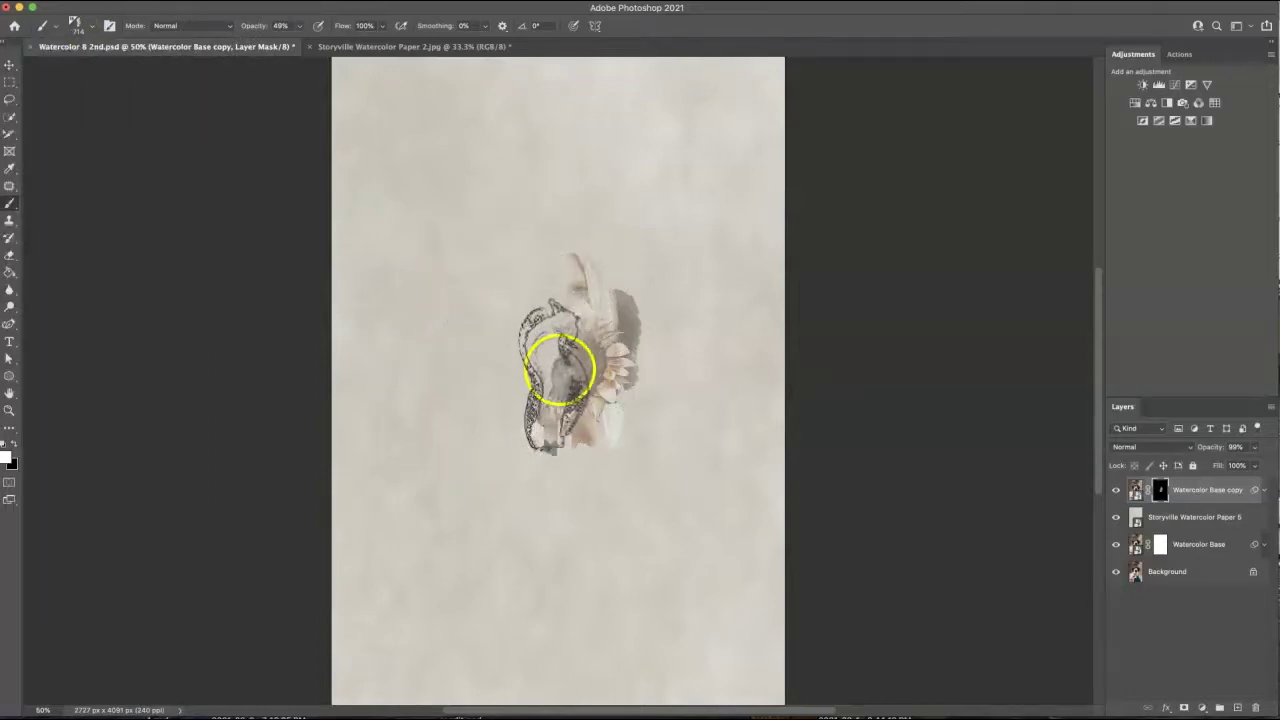
key("bracketright")
key("bracketright")
key("bracketright")
left_click(563, 350)
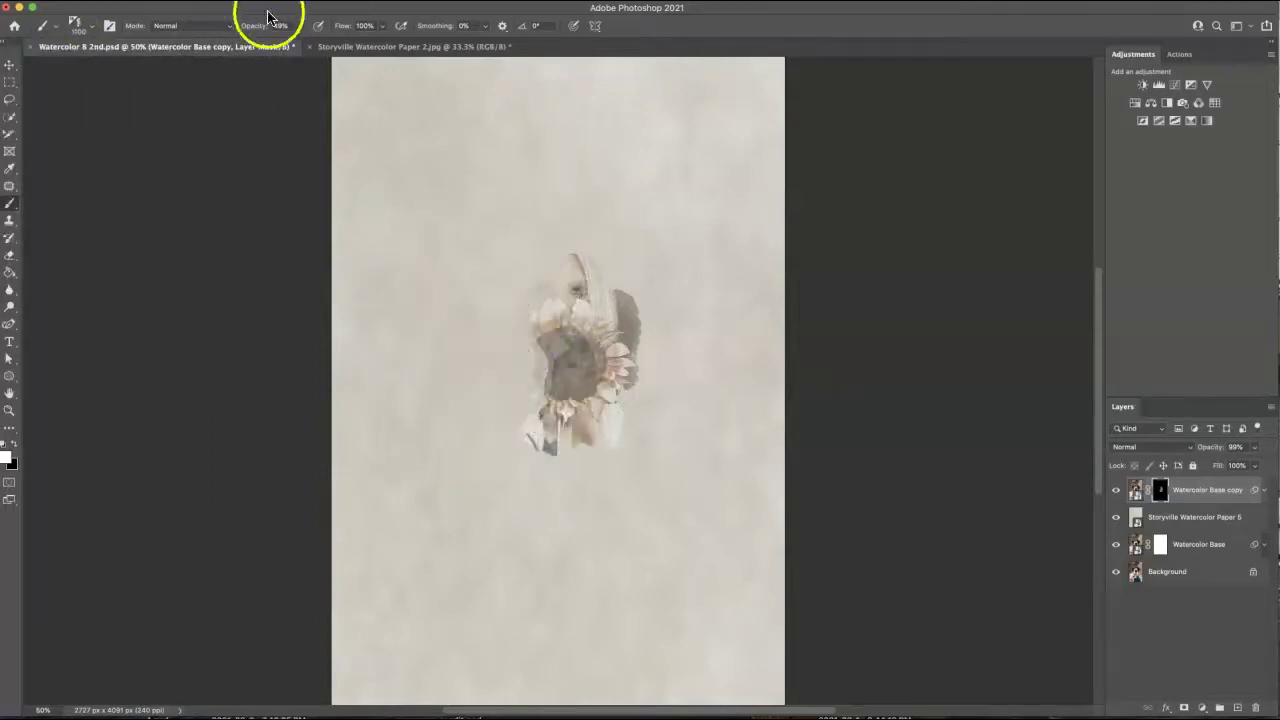
Step: Dab the mask beside the sunflower with Storyville Watercolor 72, then Watercolor 70
left_click(88, 28)
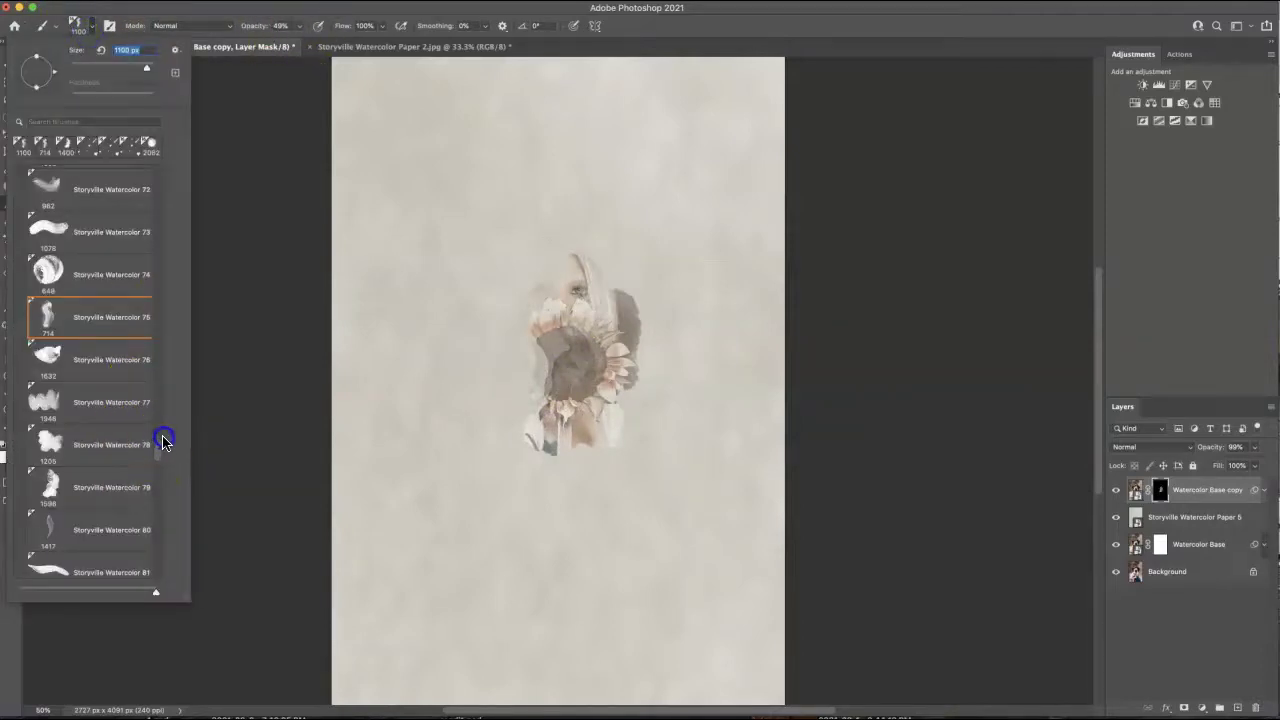
scroll(163, 446, "up", 3)
left_click(72, 245)
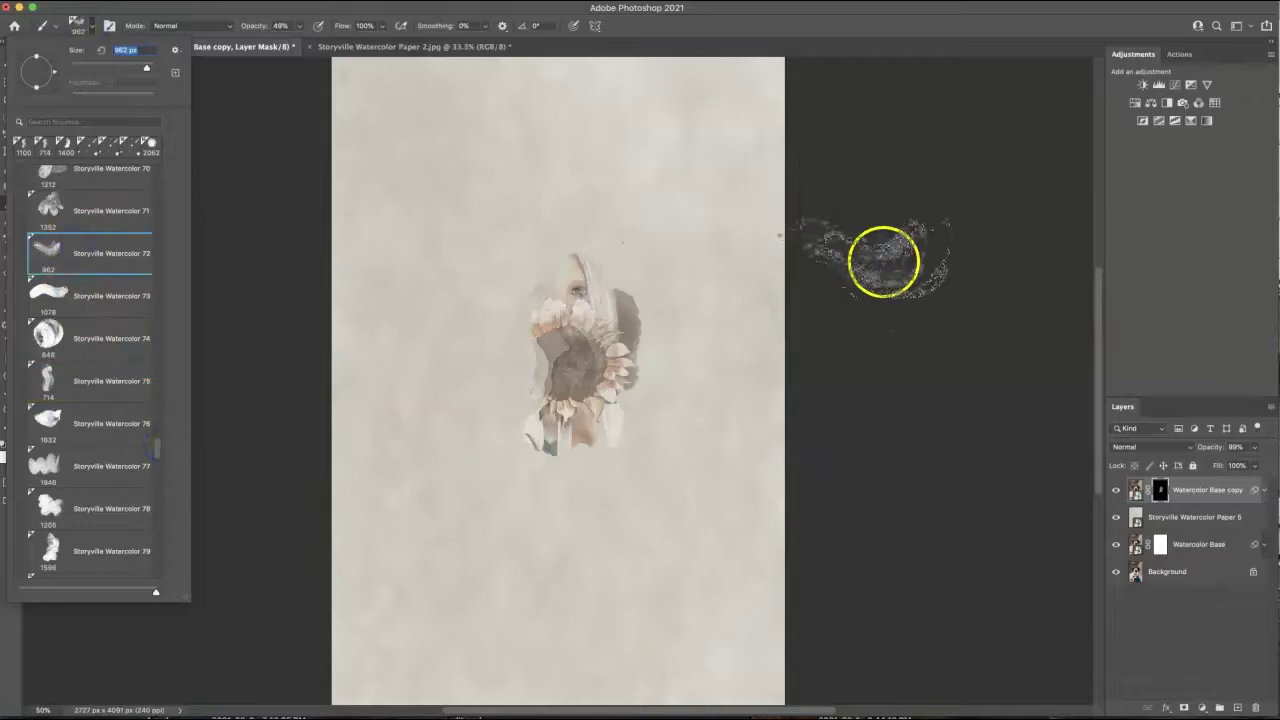
left_click(898, 258)
left_click(546, 420)
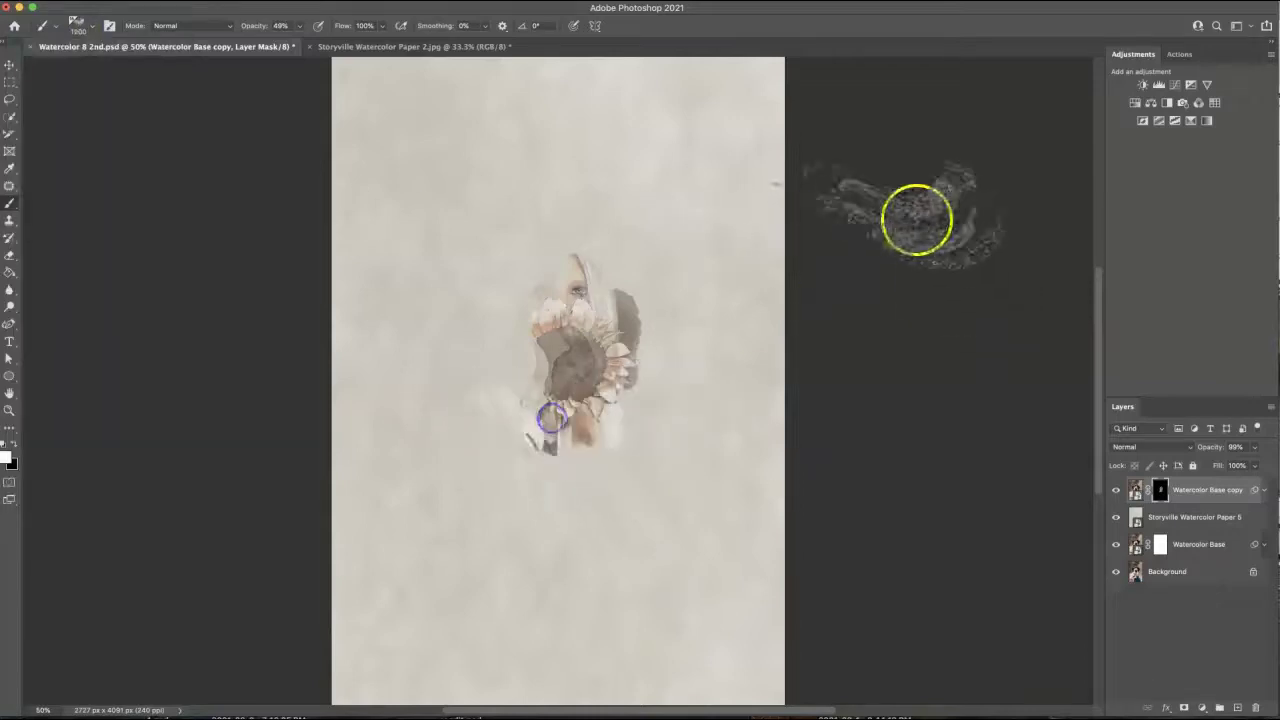
left_click(88, 27)
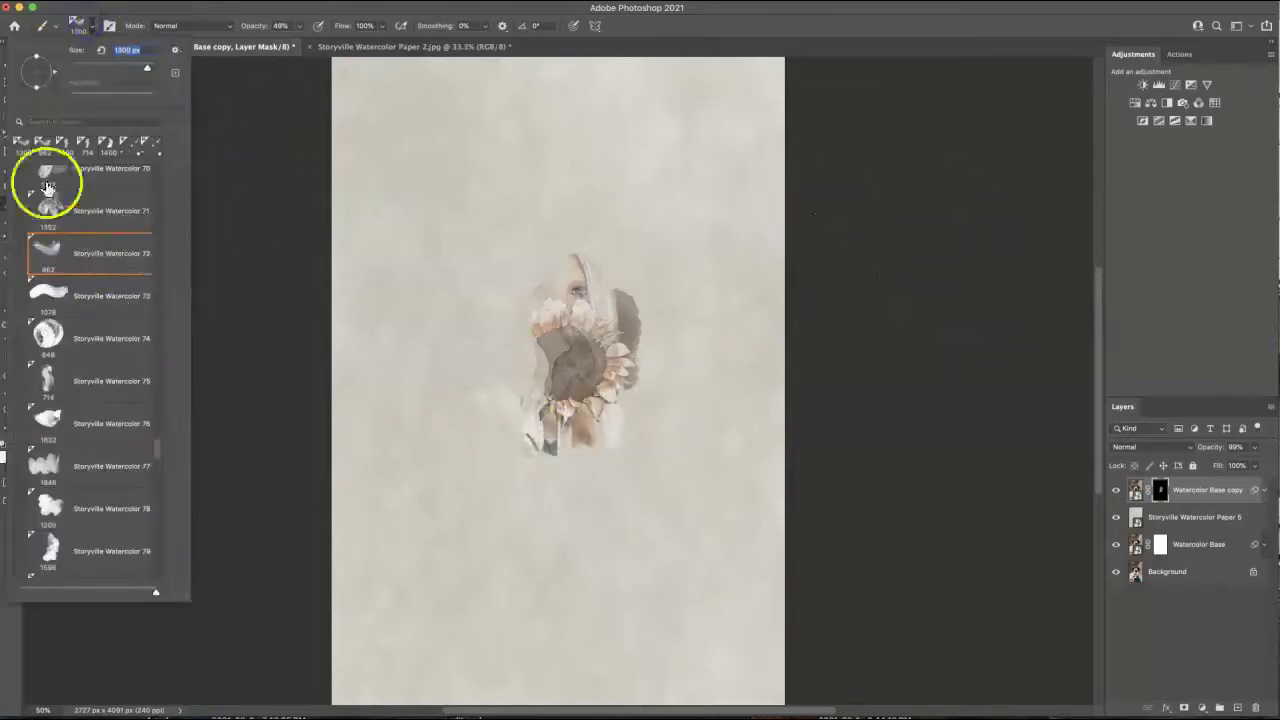
left_click(85, 175)
left_click(508, 323)
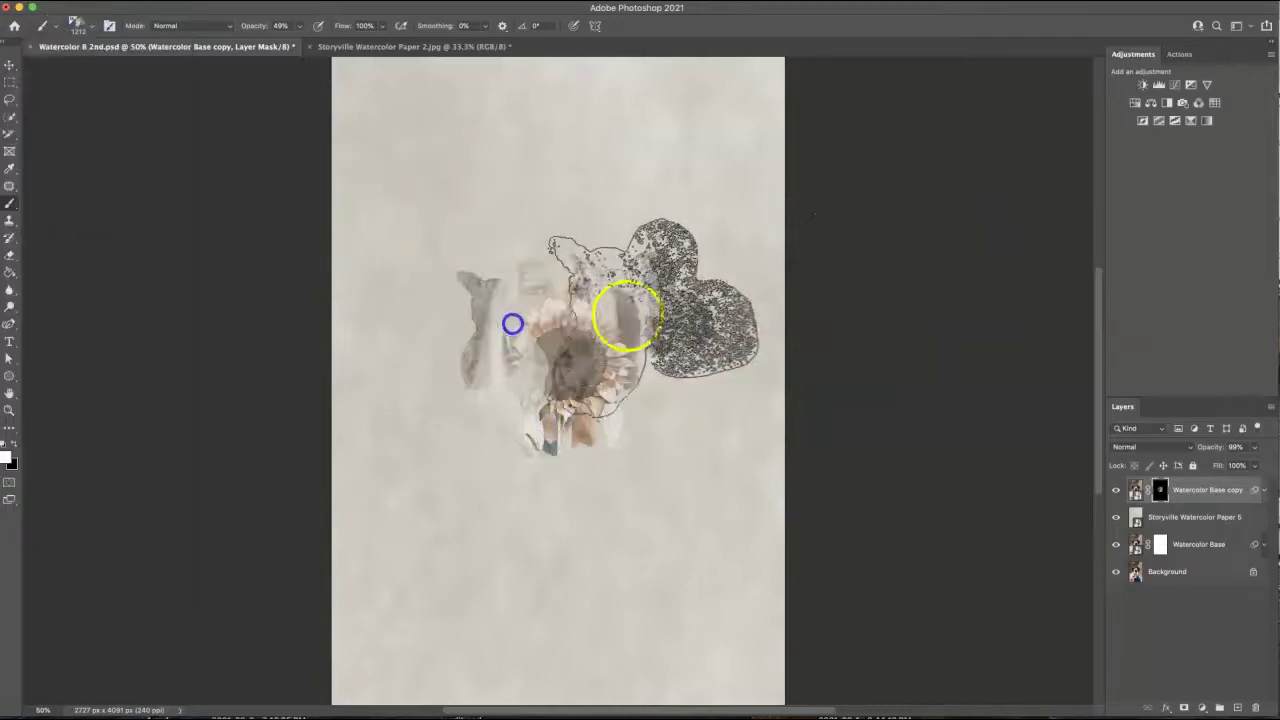
Step: Reveal the hair and hat left of the sunflower with Storyville Watercolor 69
left_click(87, 30)
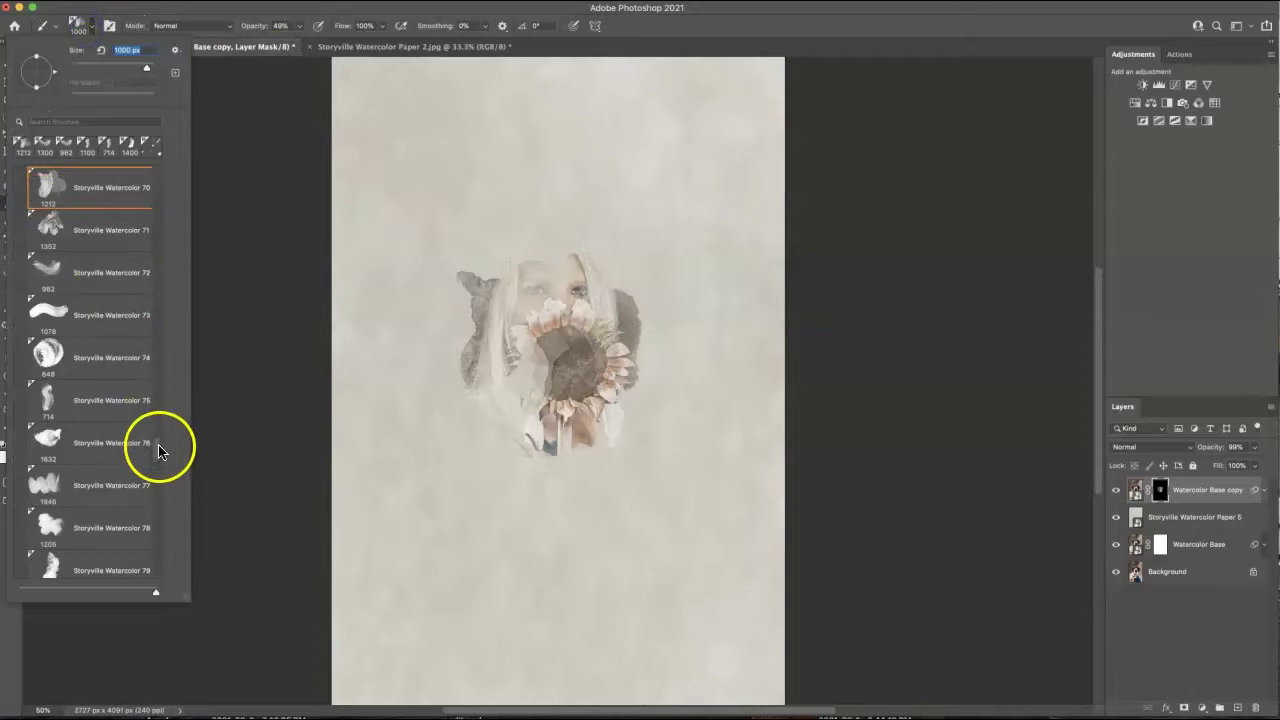
scroll(159, 440, "up", 4)
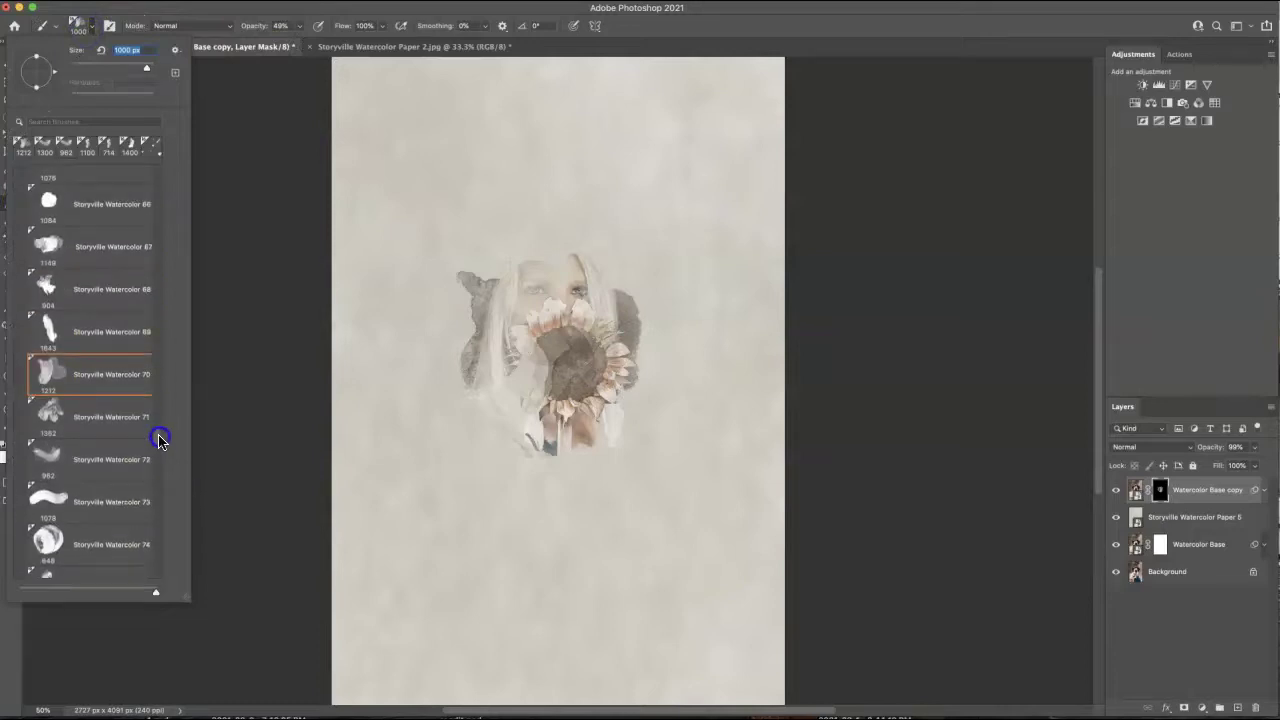
left_click(79, 314)
left_click(897, 266)
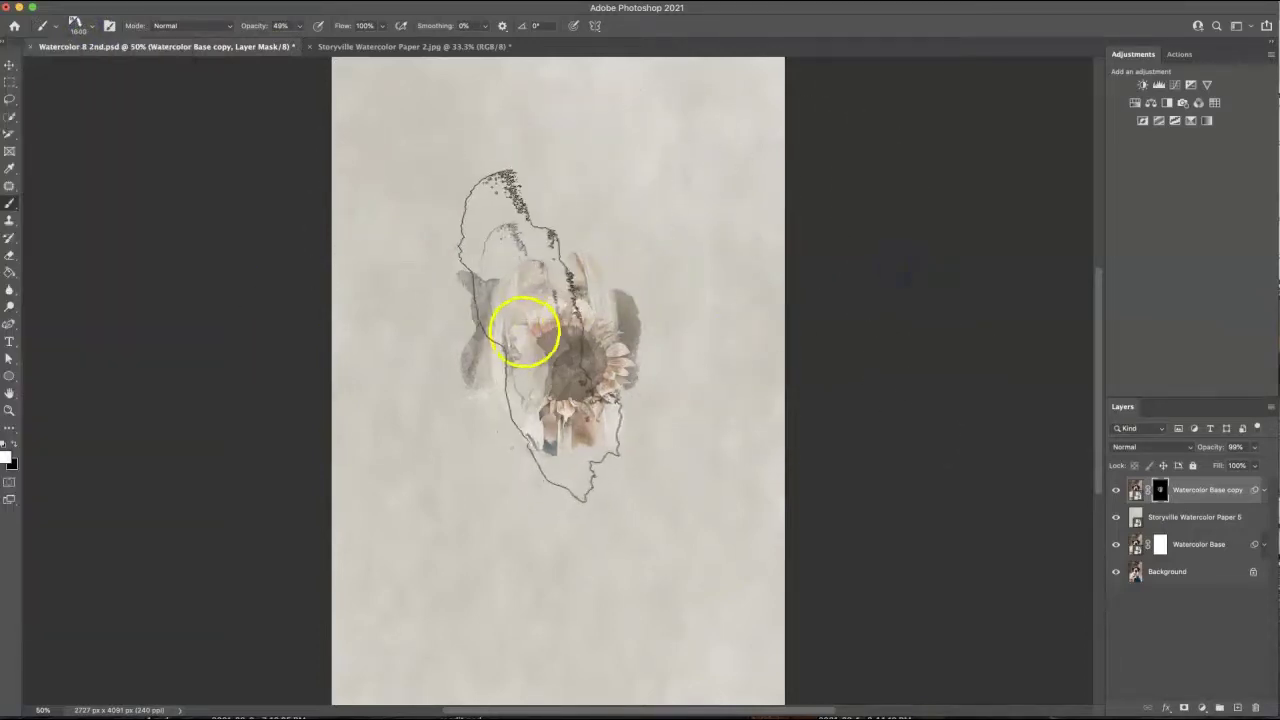
left_click_drag(525, 330, 480, 366)
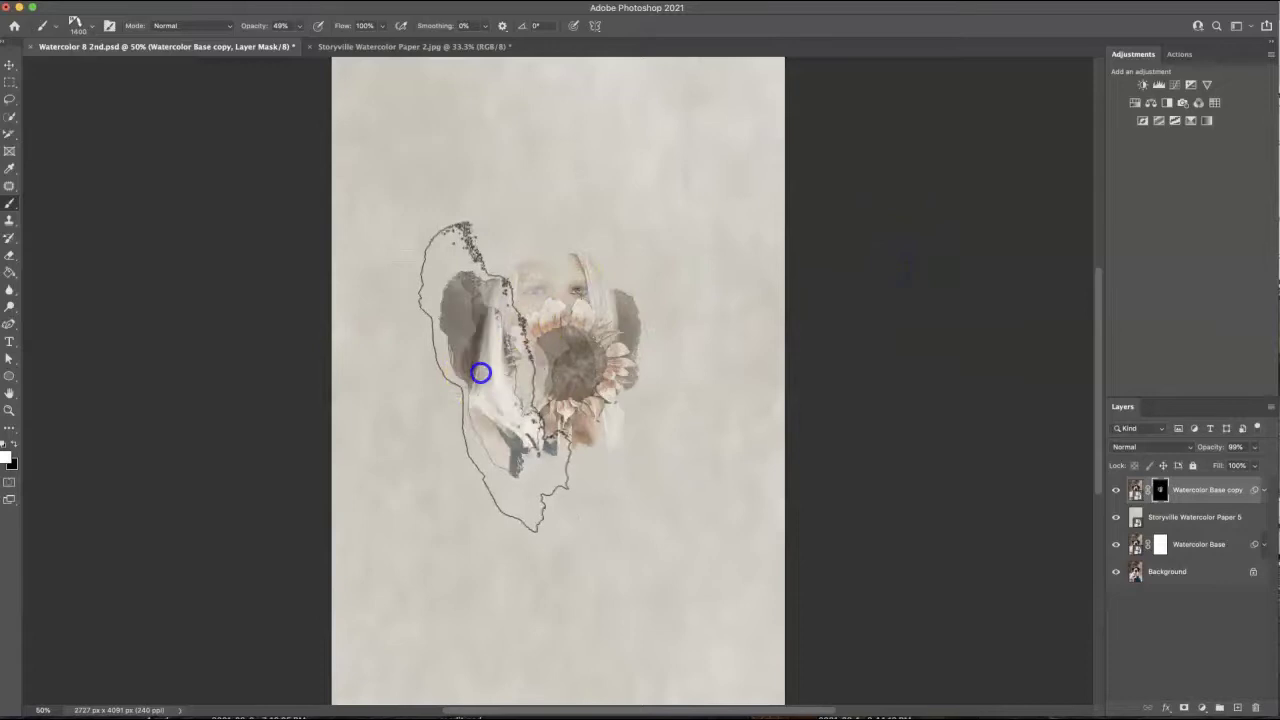
Step: Choose the heart-shaped Storyville Watercolor 46, test a stroke, and refill the mask black
left_click(88, 24)
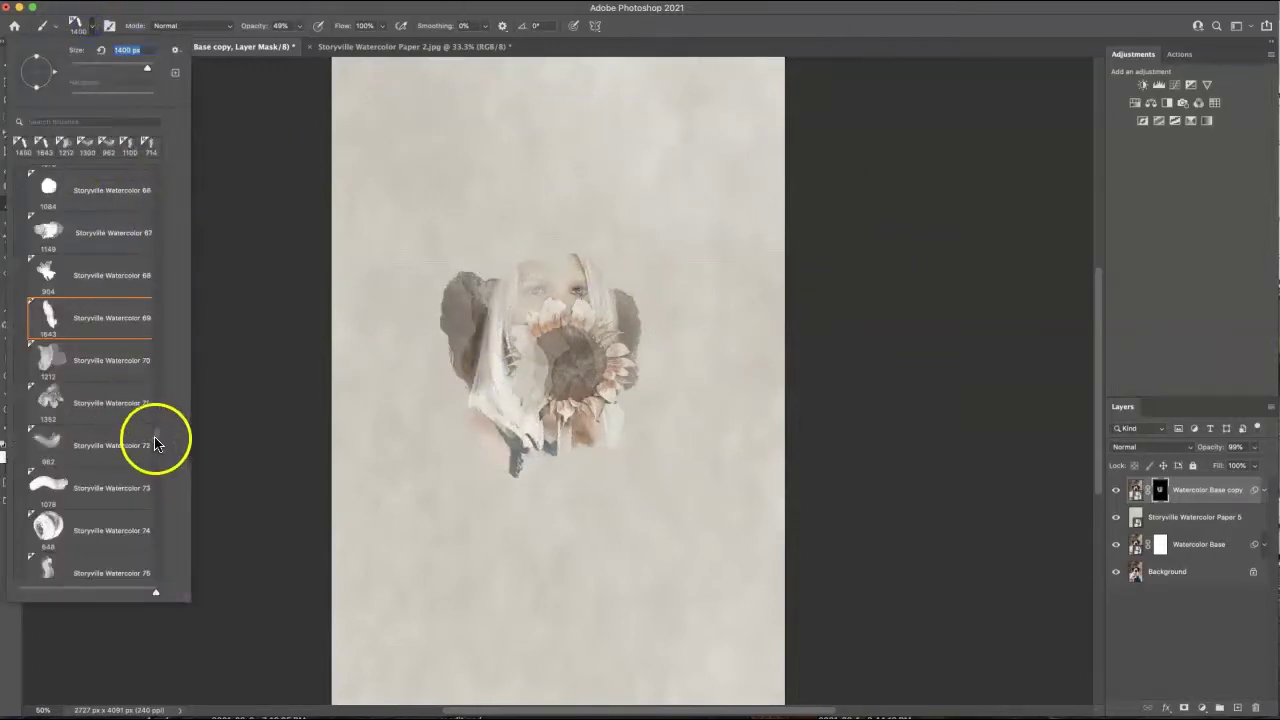
scroll(155, 443, "up", 8)
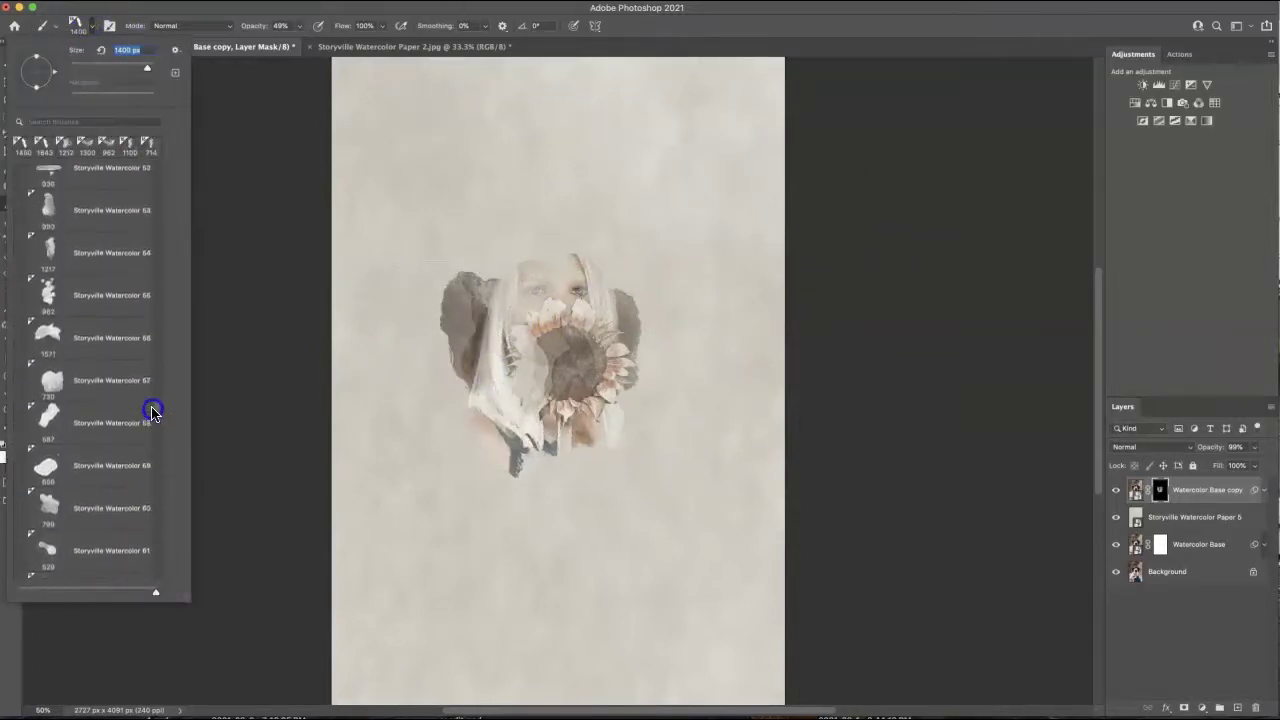
scroll(152, 410, "up", 10)
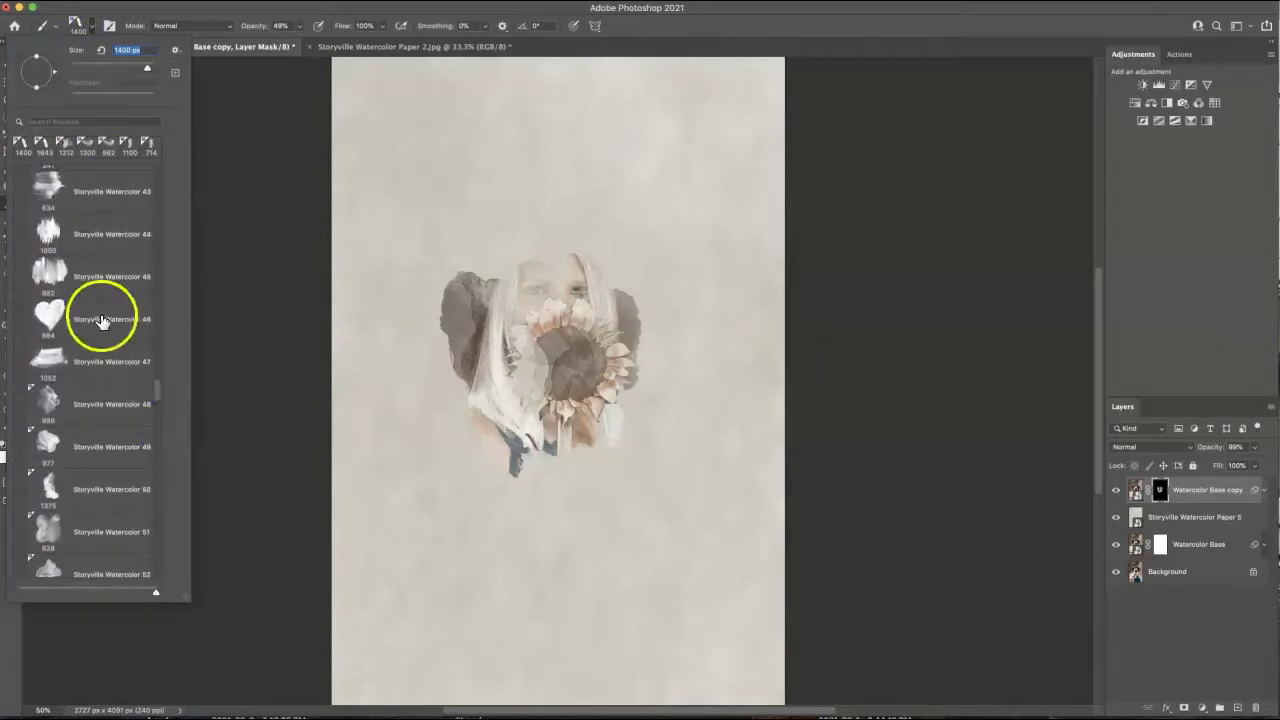
left_click(100, 317)
left_click(943, 357)
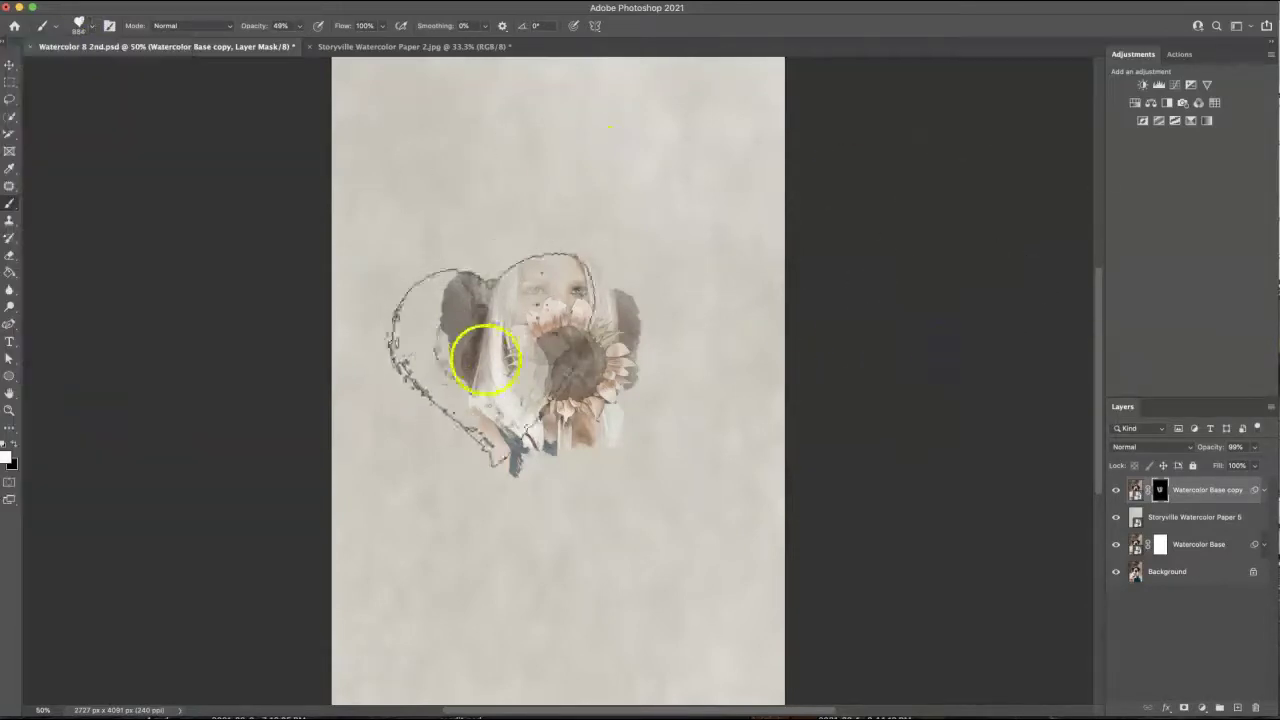
mouse_move(528, 365)
left_mouse_down()
mouse_move(523, 337)
mouse_move(594, 354)
mouse_move(570, 348)
left_mouse_up()
key("super+z")
key("super+z")
key("super+z")
key("super+z")
key("super+z")
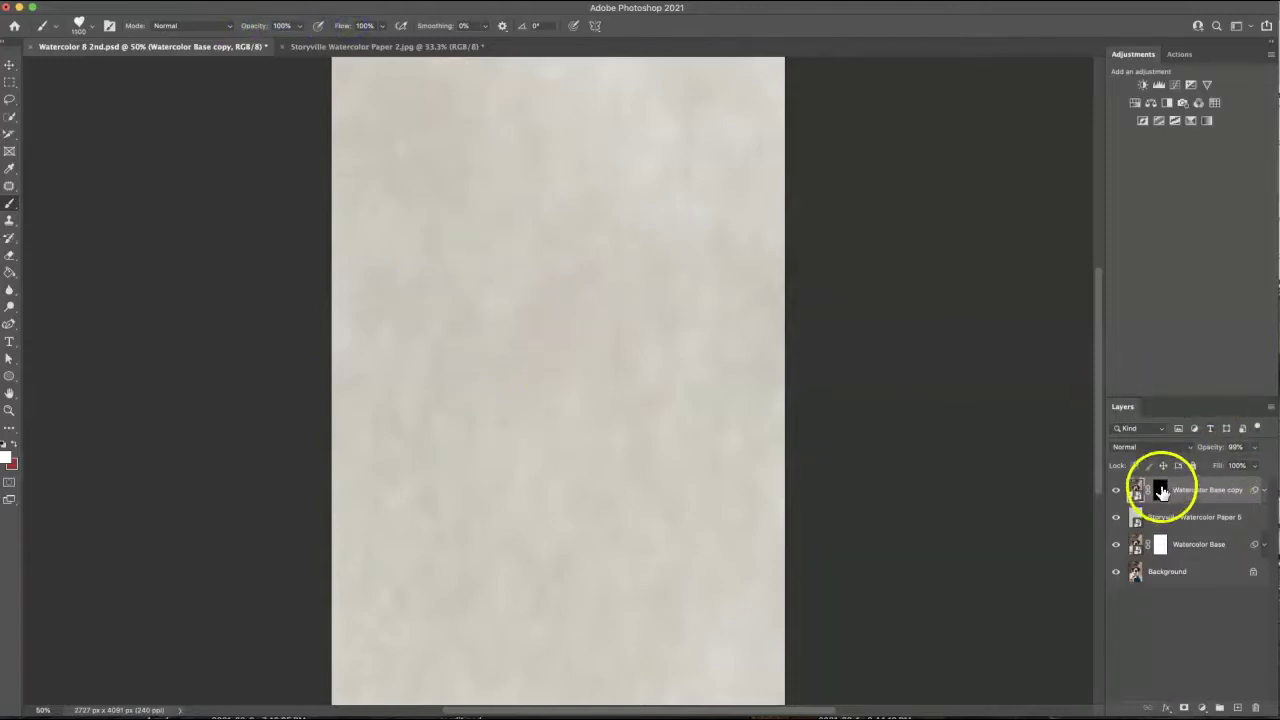
Step: Stamp a 2300 px heart on the copy mask revealing the hatted woman, then set 40% opacity
double_click(1161, 492)
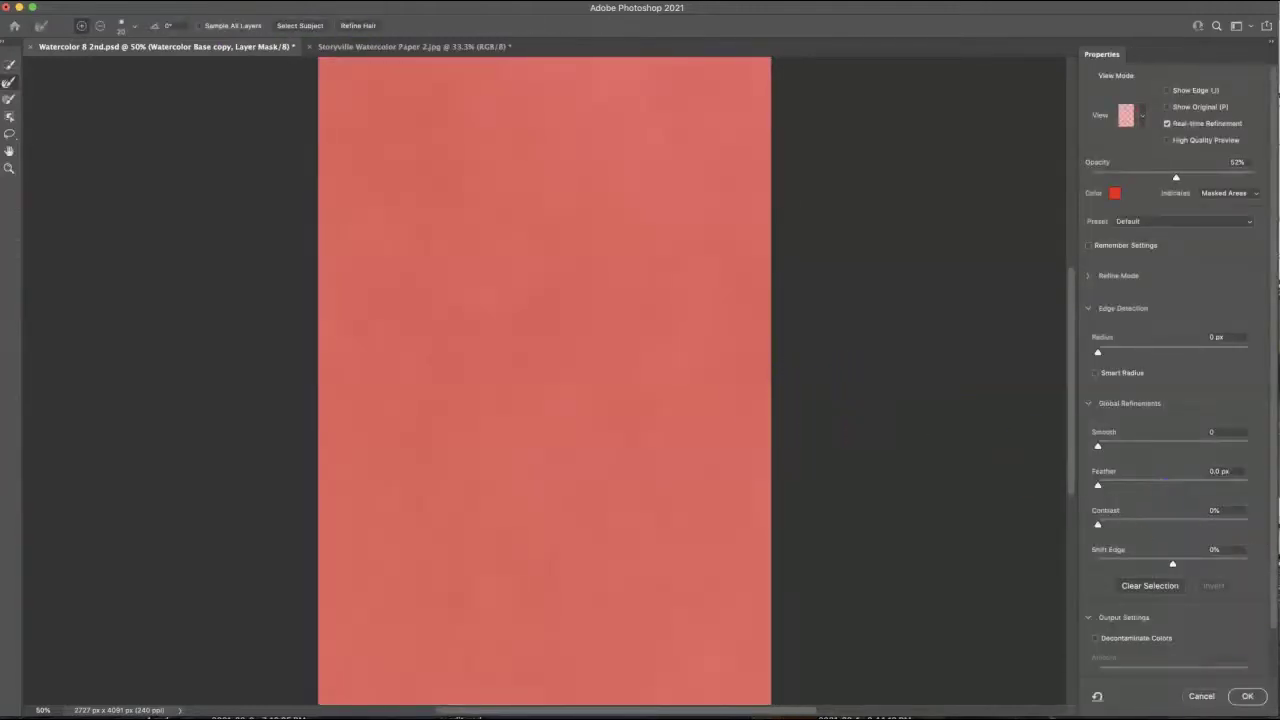
left_click(1200, 697)
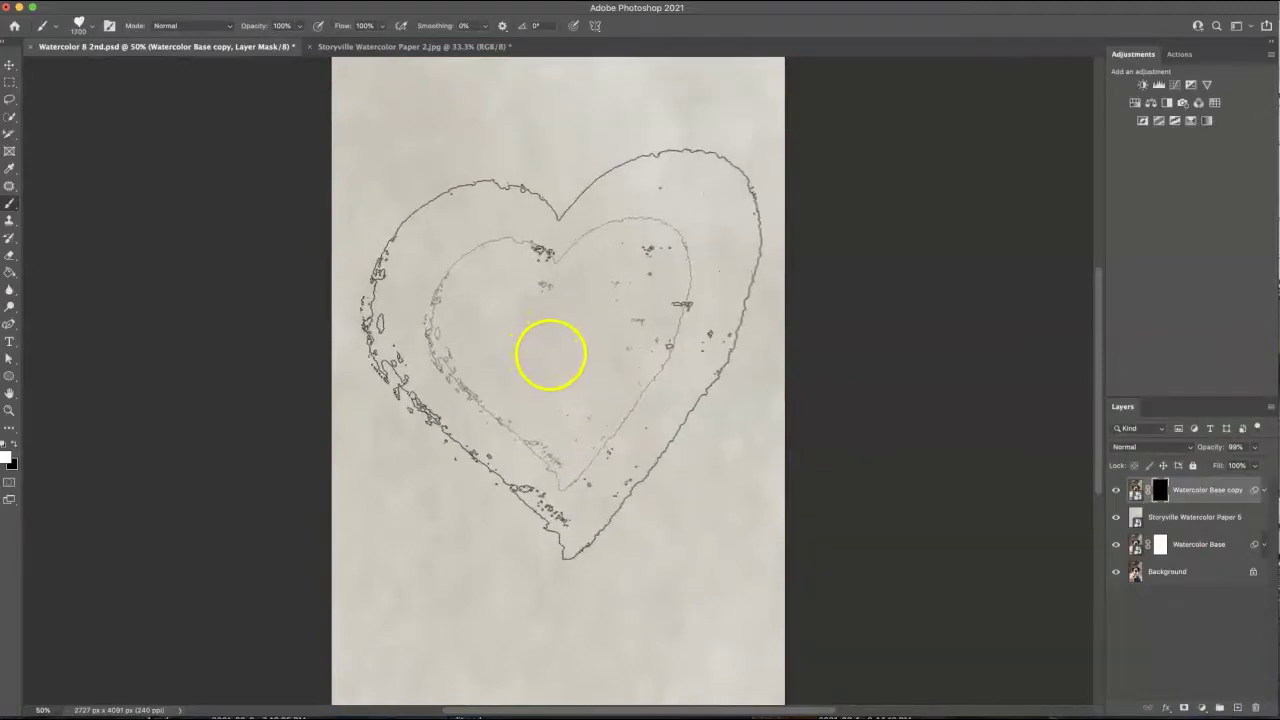
left_click(549, 355)
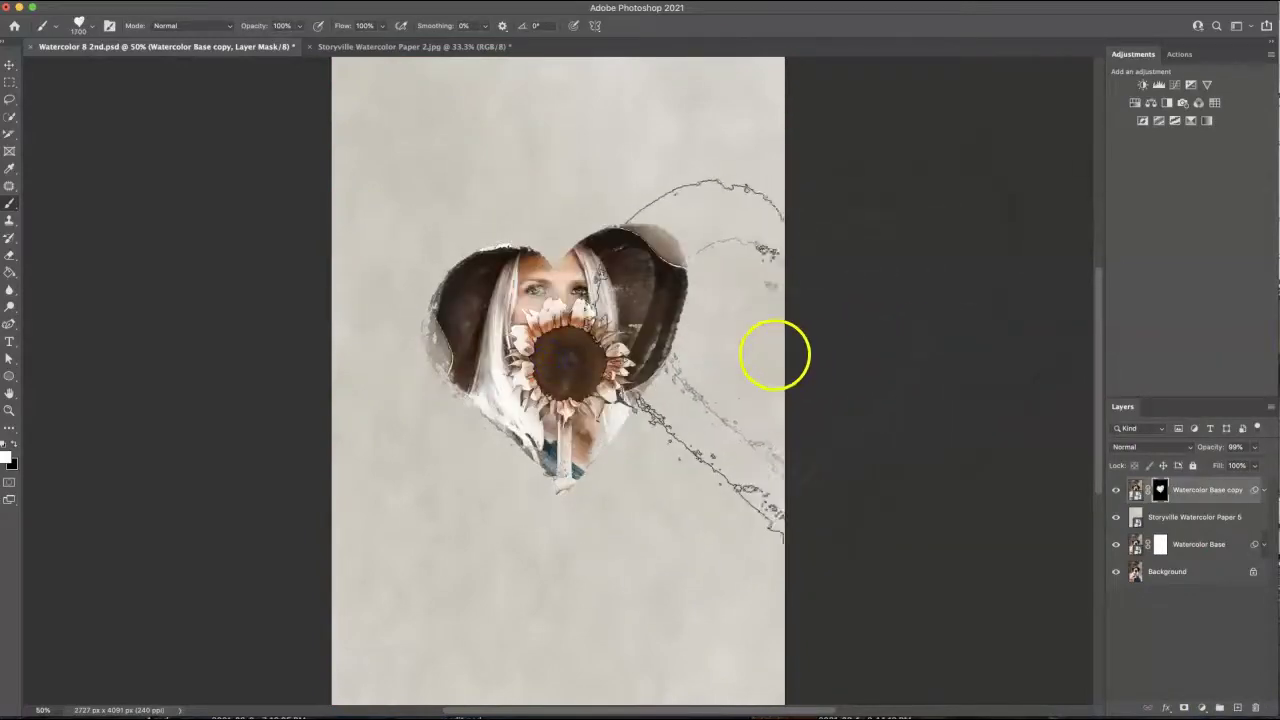
key("super+z")
key("bracketright")
key("bracketright")
key("bracketright")
key("bracketright")
key("bracketright")
key("bracketright")
left_click(548, 346)
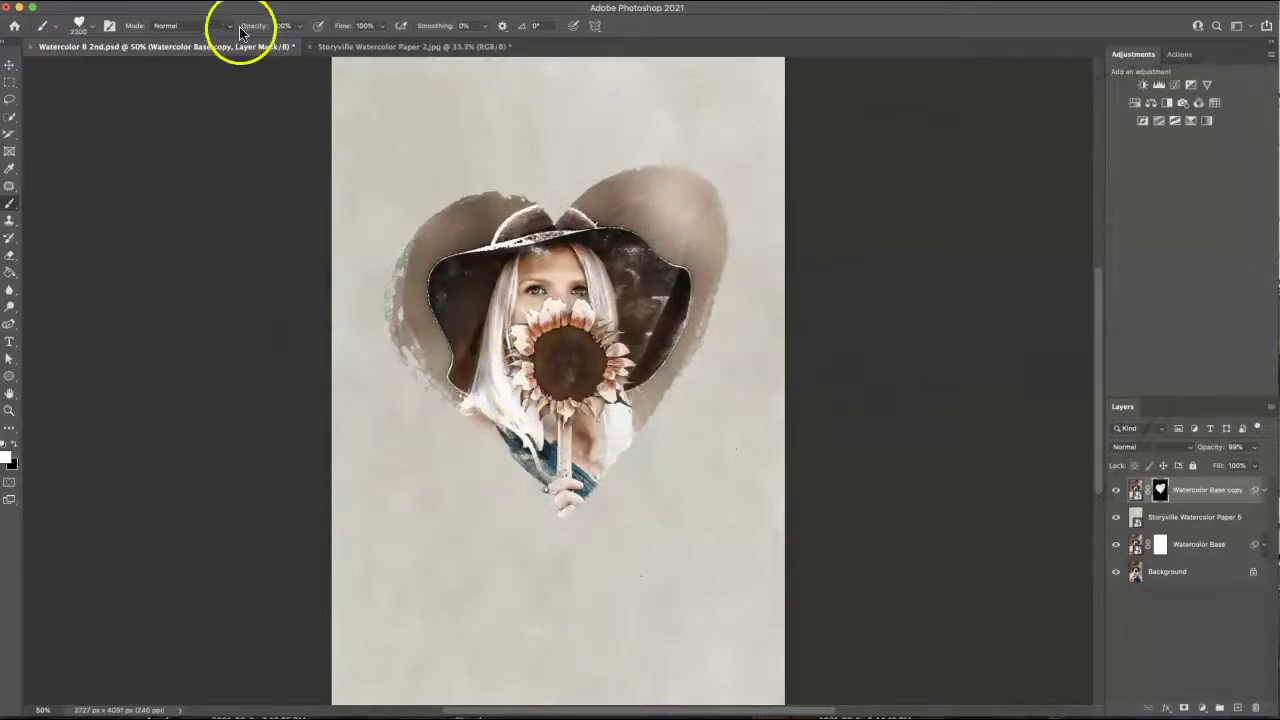
left_click_drag(217, 34, 214, 28)
Step: Stamp a faint 2700 px heart around the portrait, then paint scattered hearts across the lower figure
key("bracketright")
key("bracketright")
key("bracketright")
key("bracketright")
left_click(543, 350)
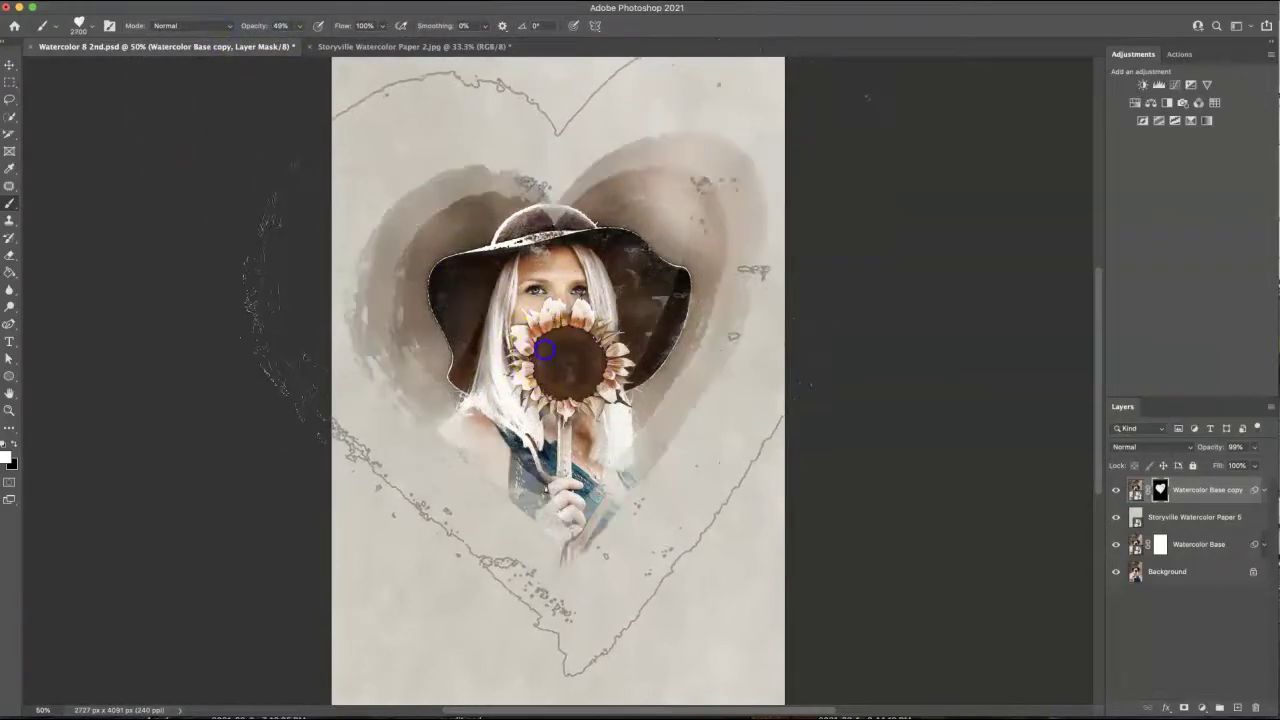
left_click(86, 32)
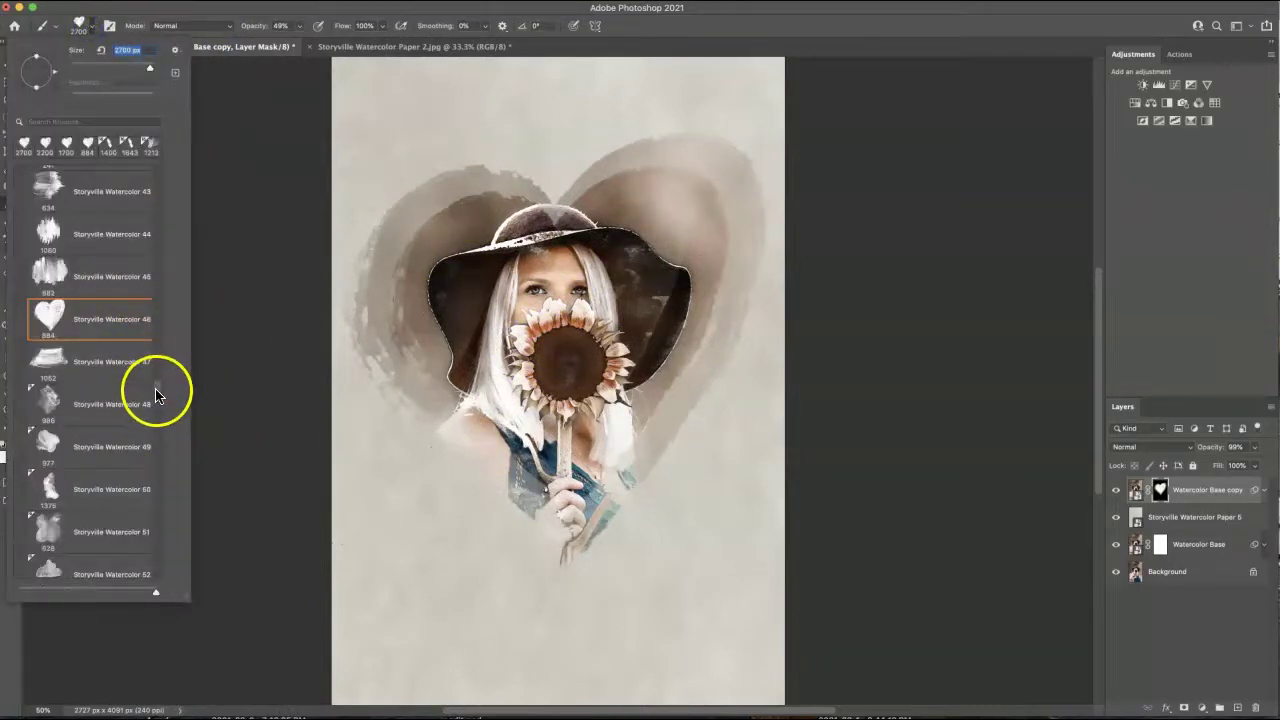
scroll(157, 393, "up", 15)
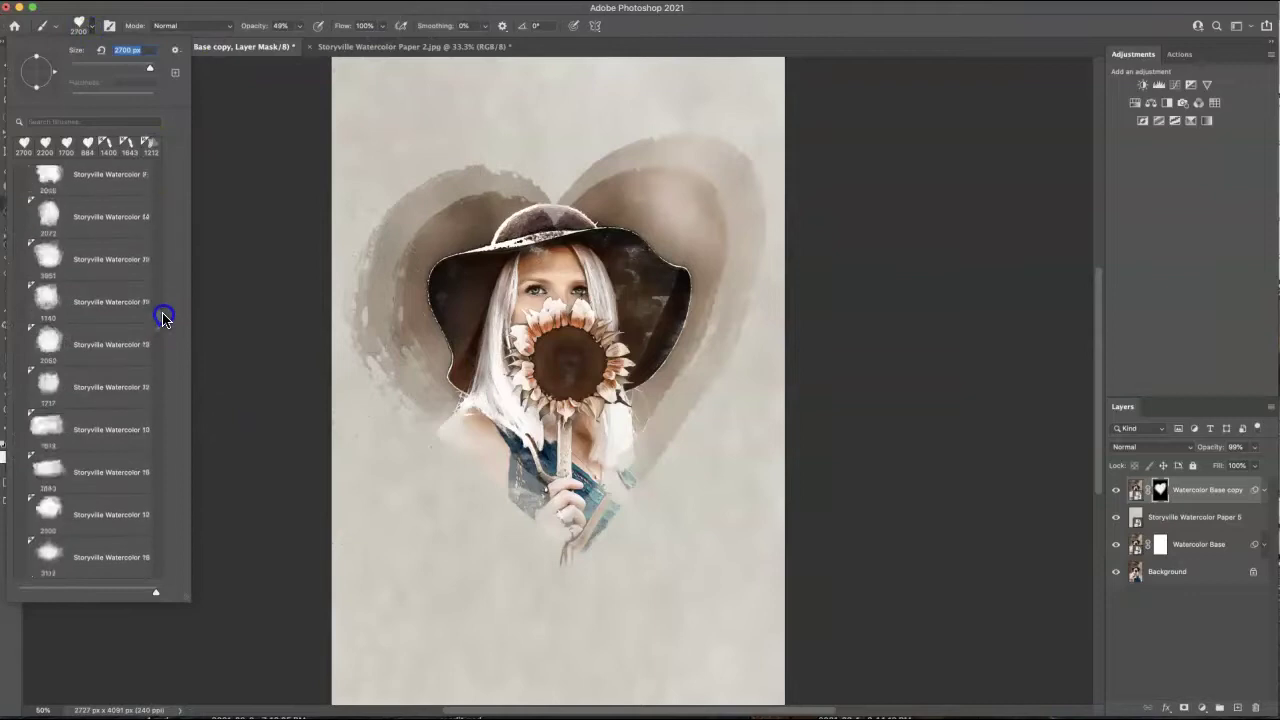
scroll(165, 340, "down", 10)
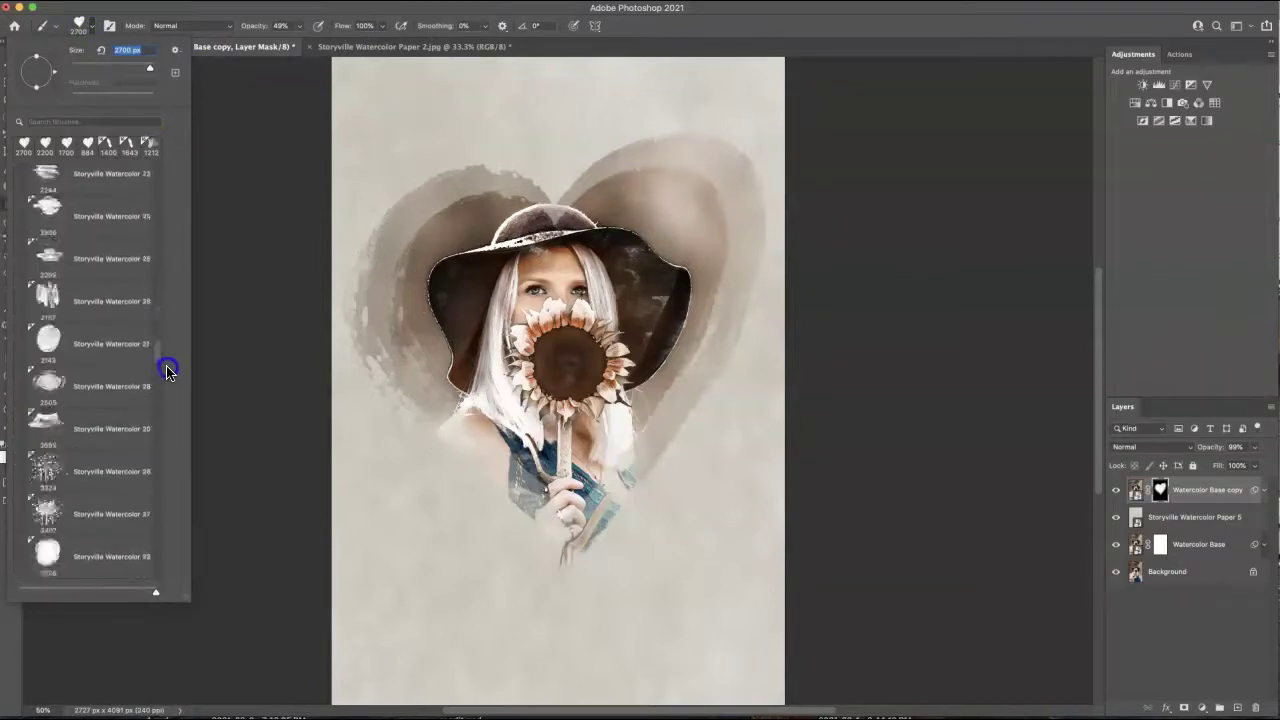
scroll(167, 383, "down", 10)
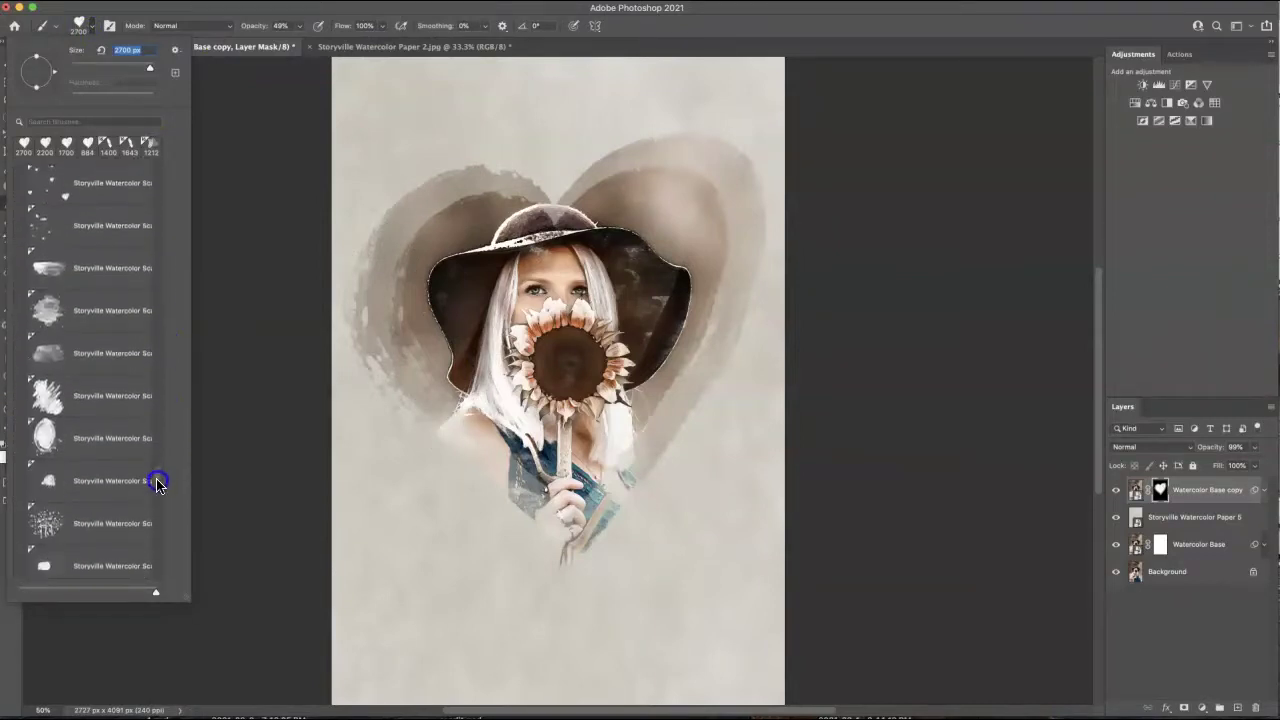
left_click(86, 183)
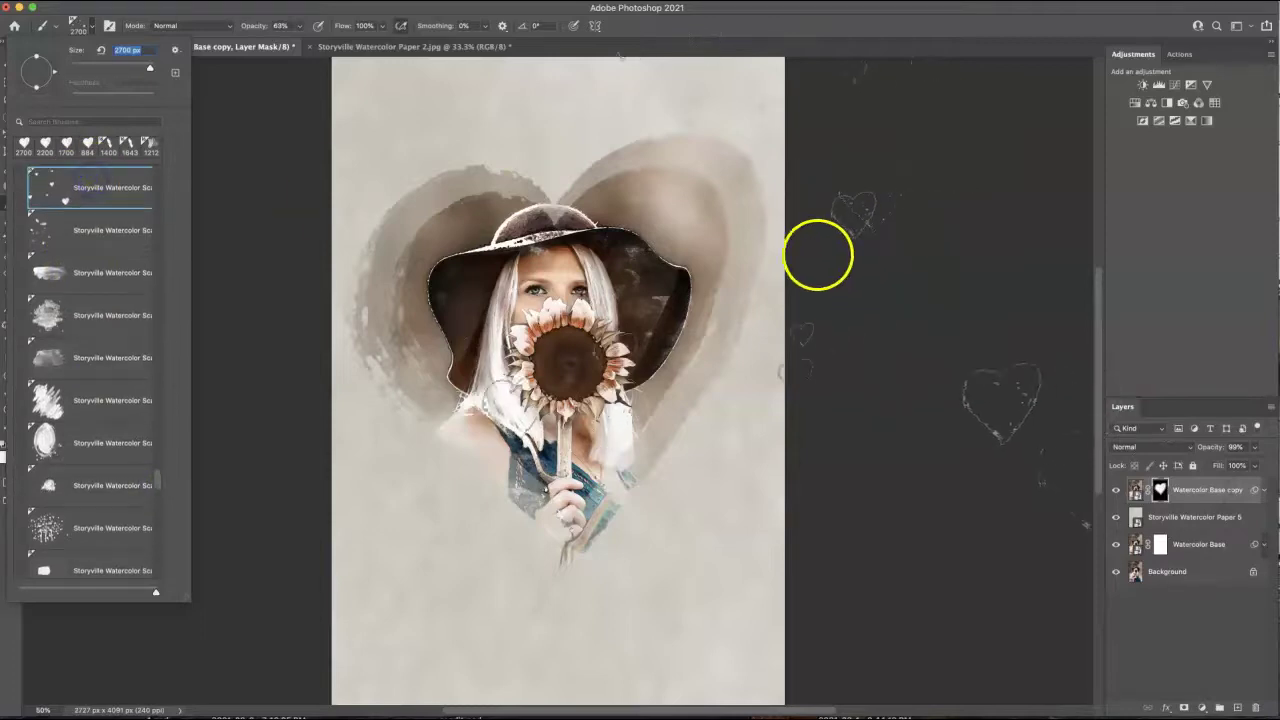
left_click(487, 480)
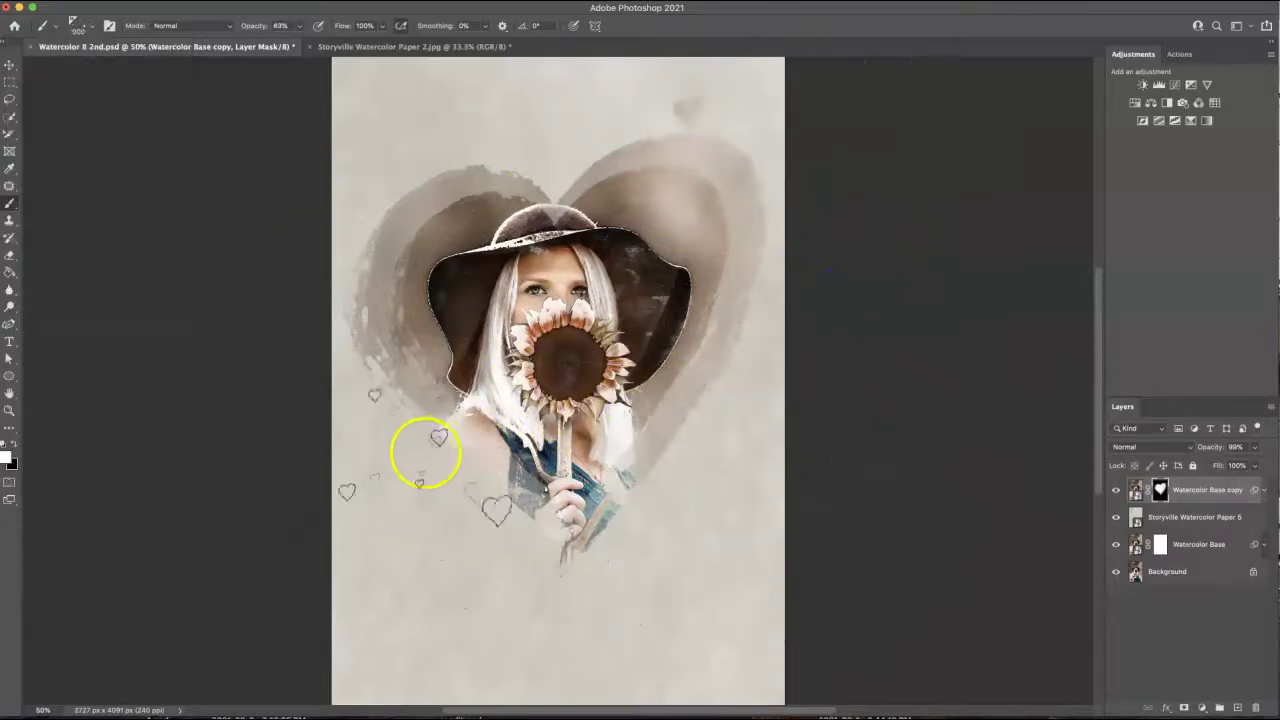
mouse_move(457, 486)
left_mouse_down()
mouse_move(552, 480)
mouse_move(612, 493)
left_mouse_up()
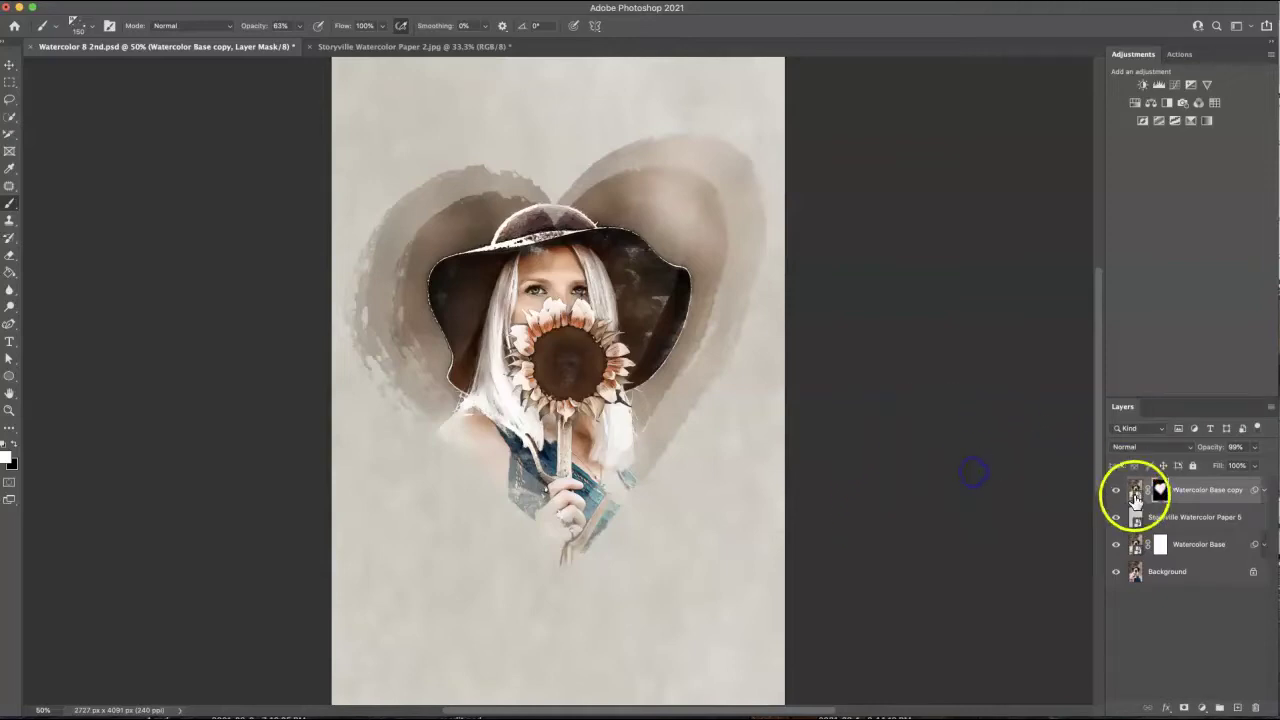
Step: Clear the copy layer's mask to black and choose the Storyville Watercolor 20 brush
left_click(1135, 497, "alt")
left_click(1140, 491)
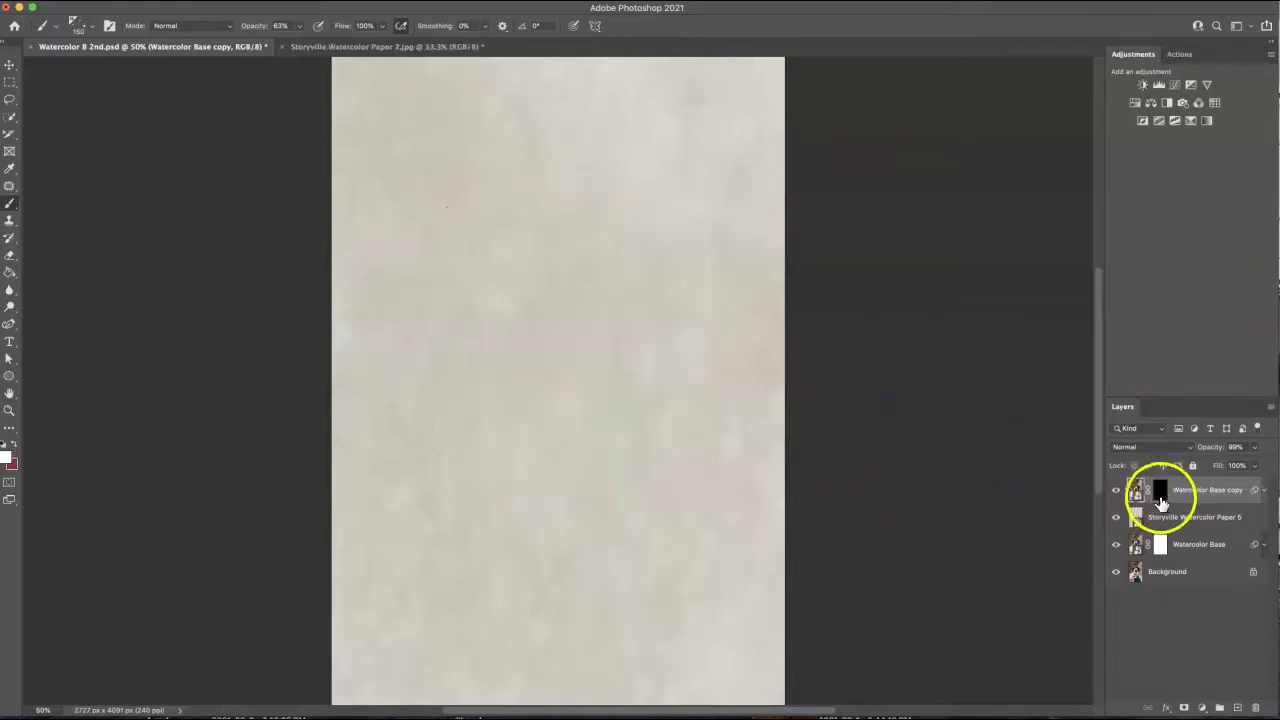
left_click(1161, 492)
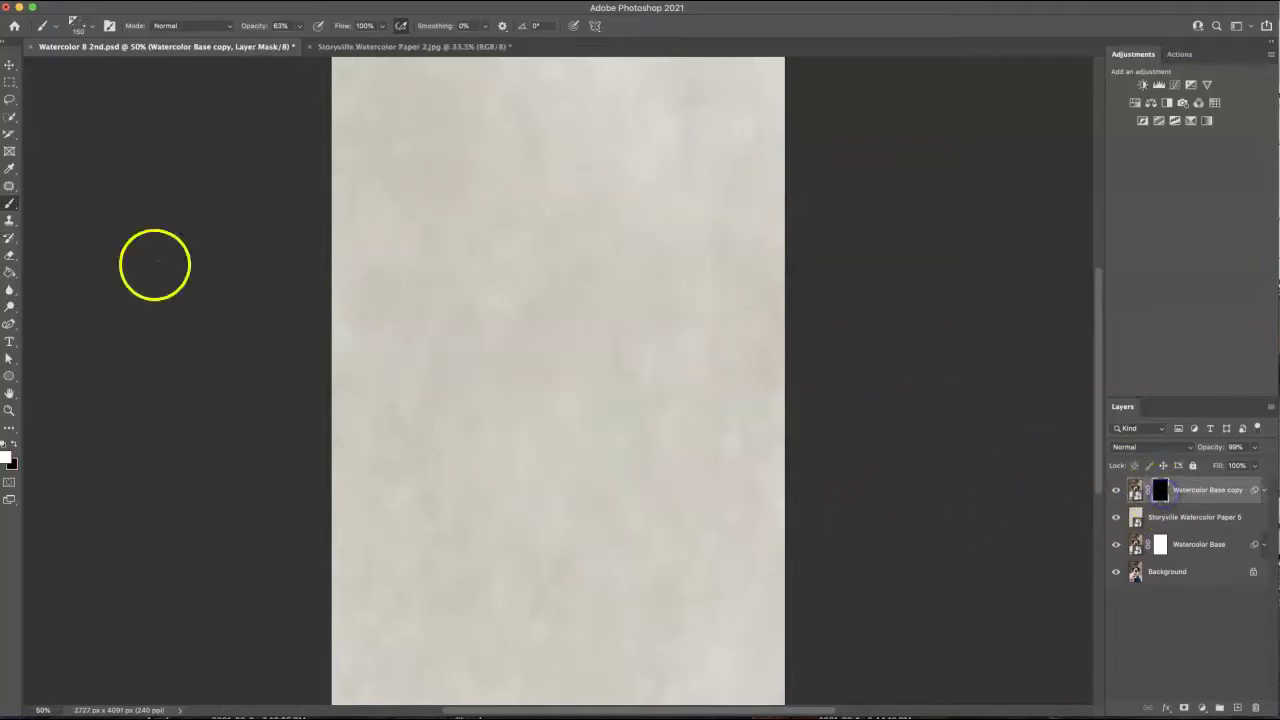
left_click(89, 26)
mouse_move(160, 490)
left_mouse_down()
mouse_move(157, 286)
mouse_move(155, 332)
left_mouse_up()
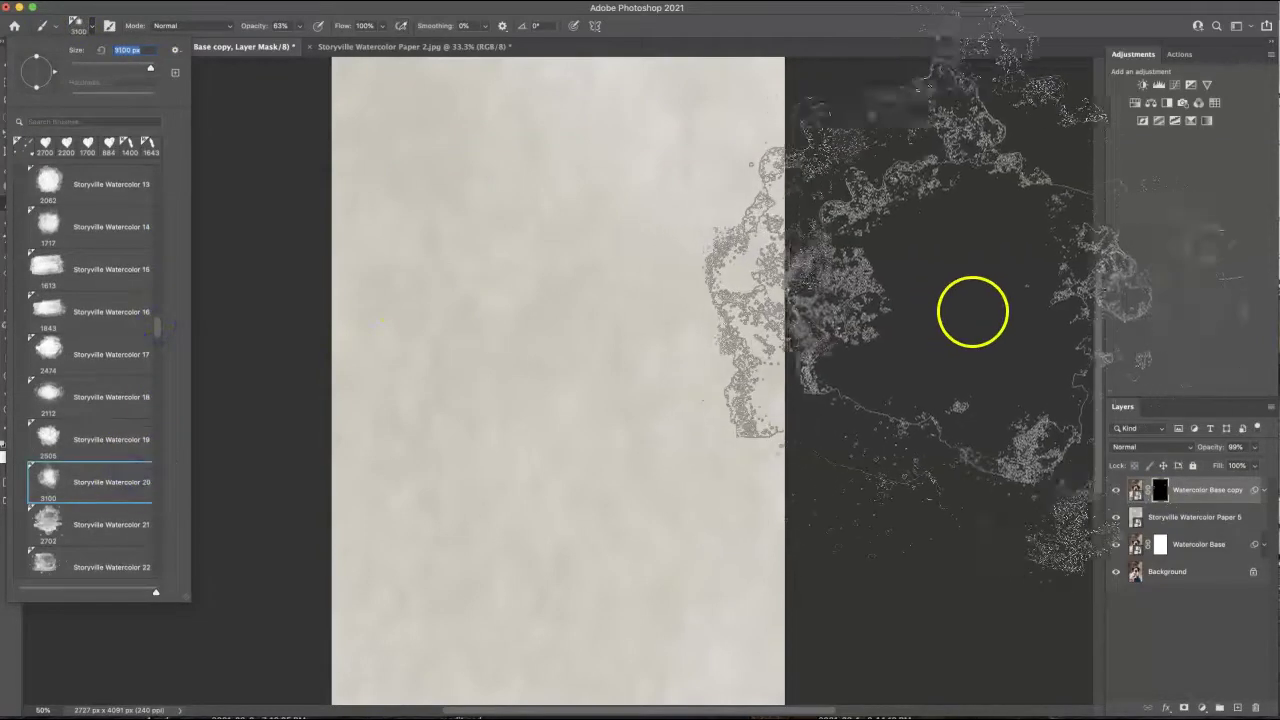
left_click(966, 297)
Step: Set opacity to 98% and stamp a 2300 px blot revealing the woman and sunflower
left_click(258, 105)
type("98")
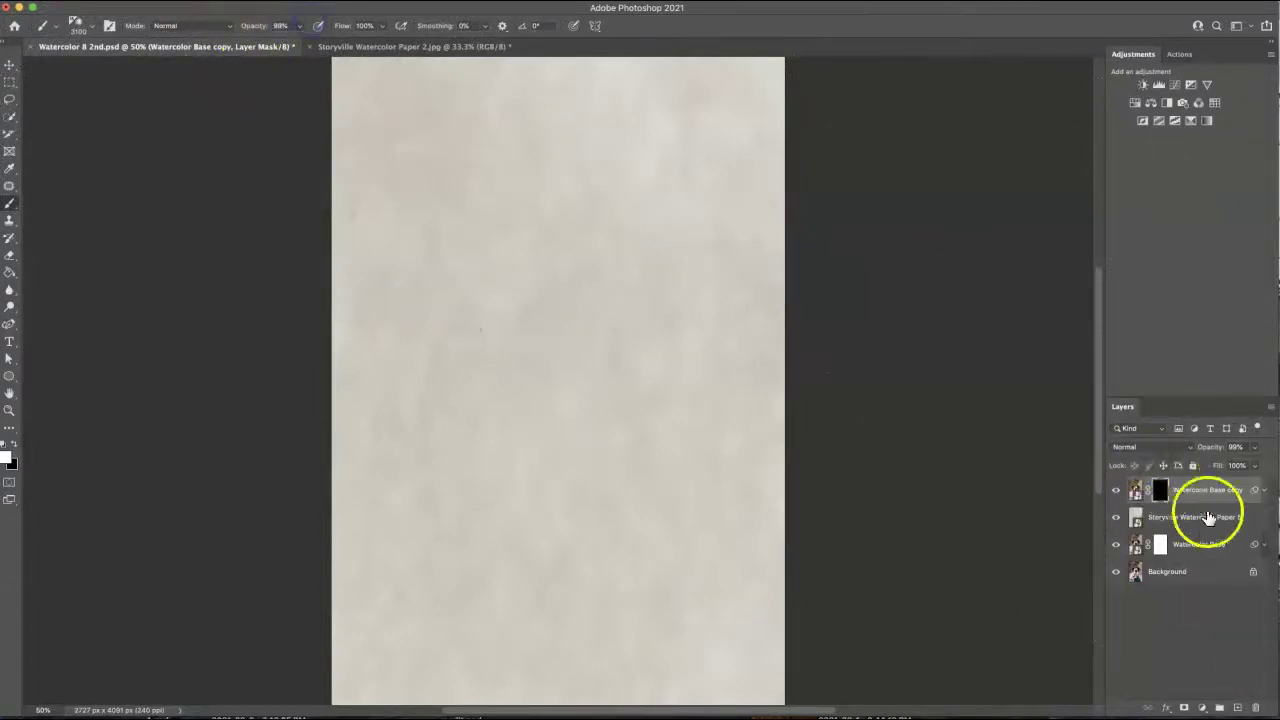
left_click_drag(1185, 489, 620, 308)
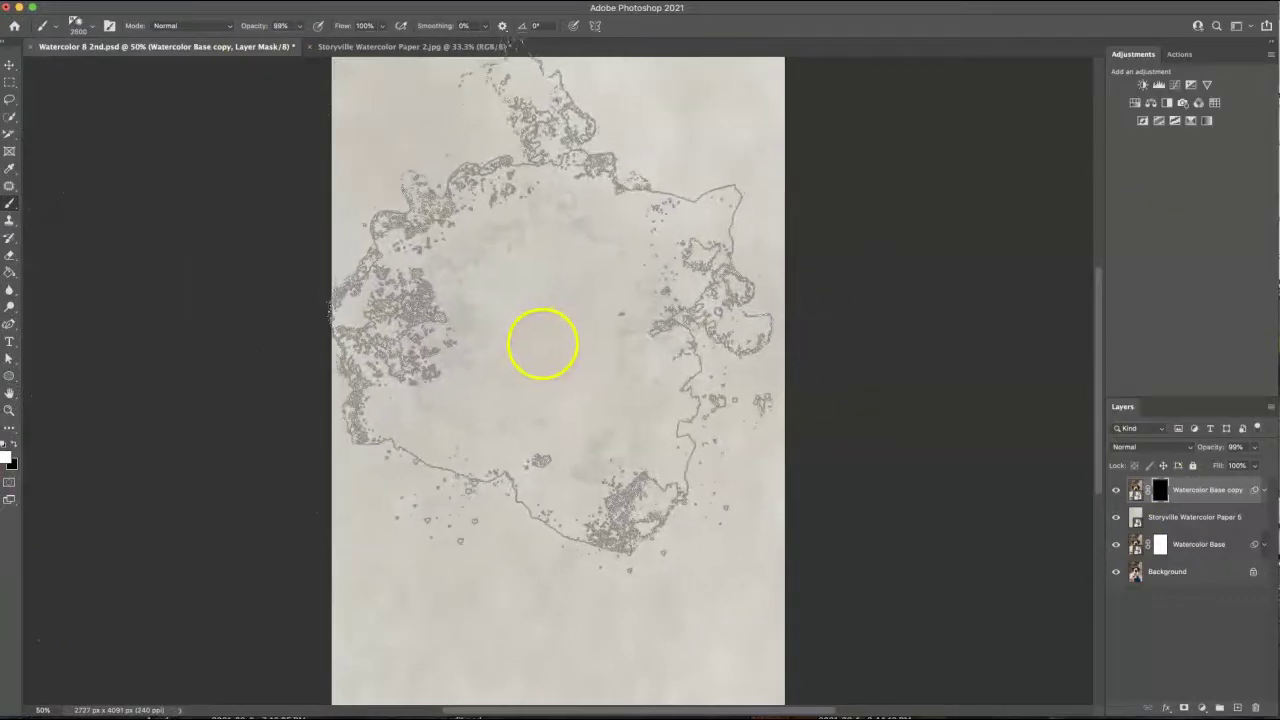
left_click(543, 343)
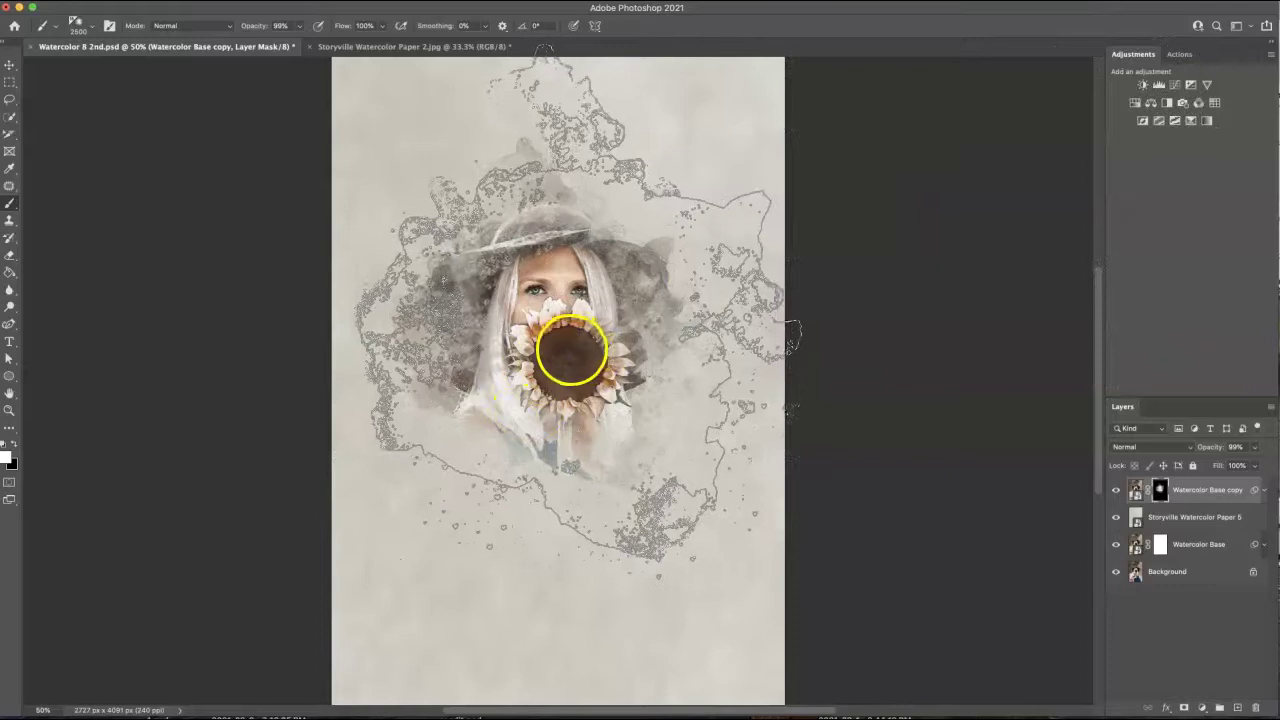
key("ctrl+z")
key("bracketleft")
key("bracketleft")
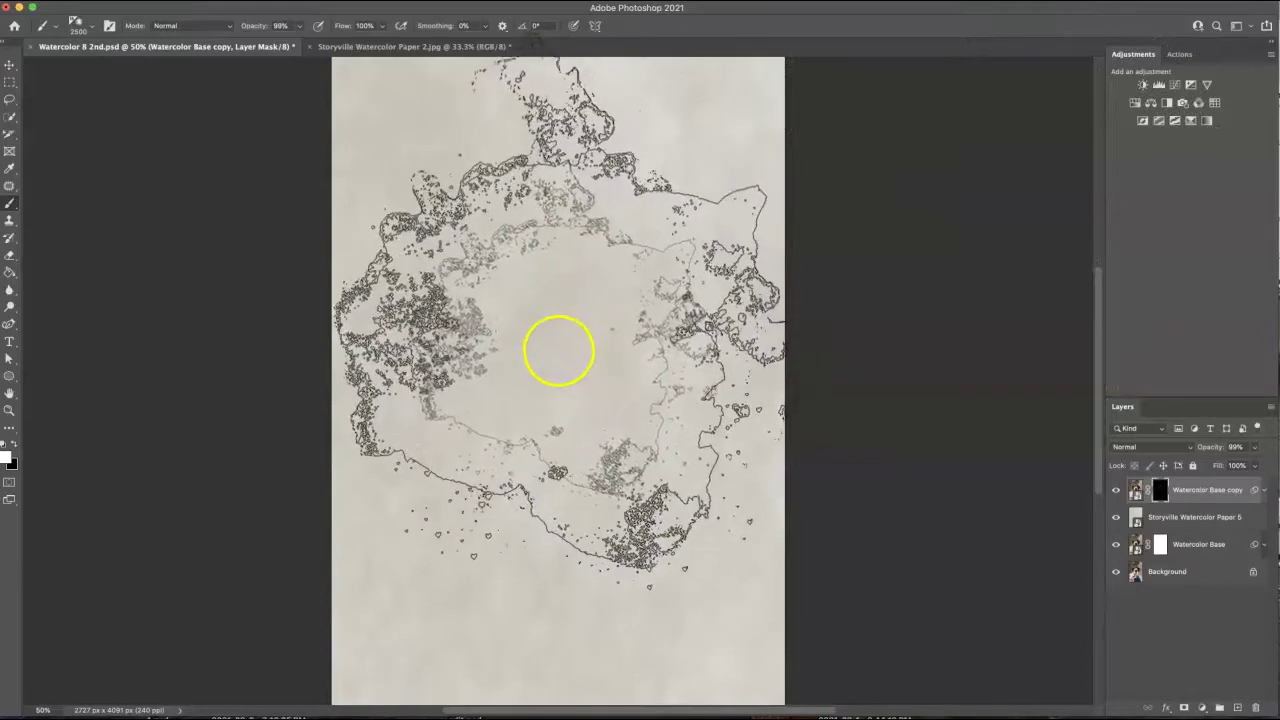
left_click(551, 351)
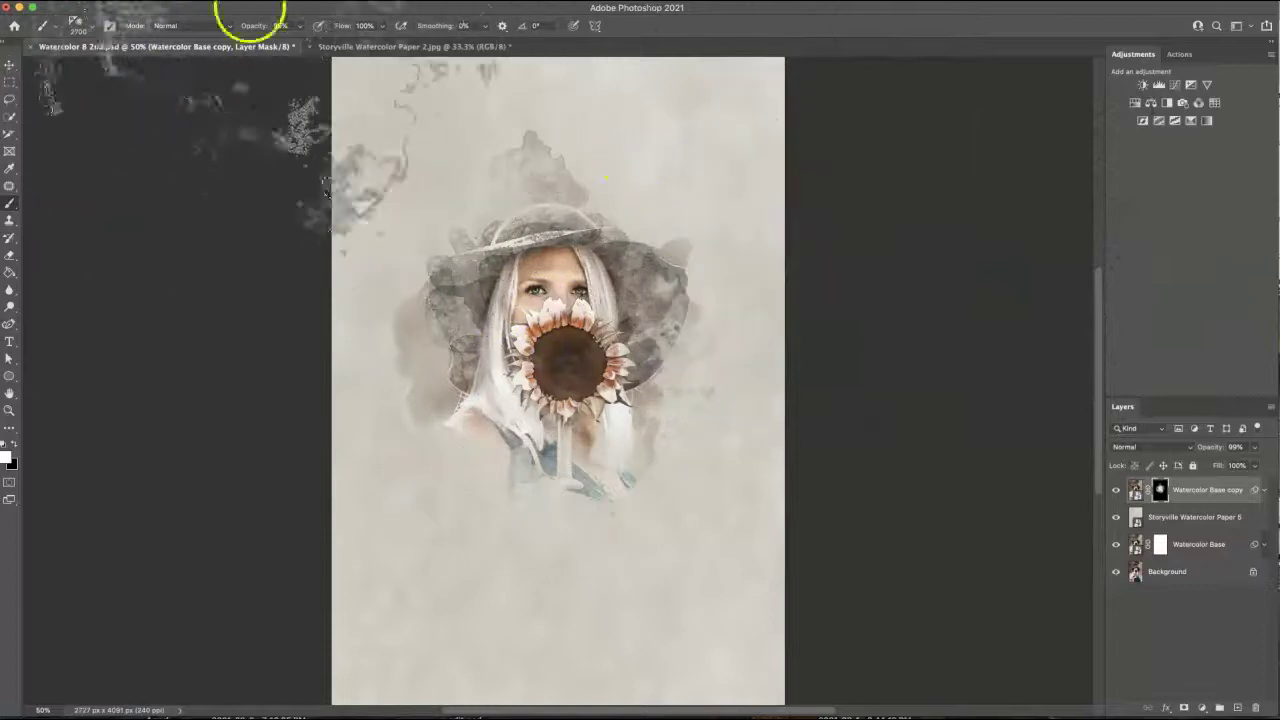
Step: Choose the 'You're Beautiful' script brush from the Brush Preset picker
left_click(90, 30)
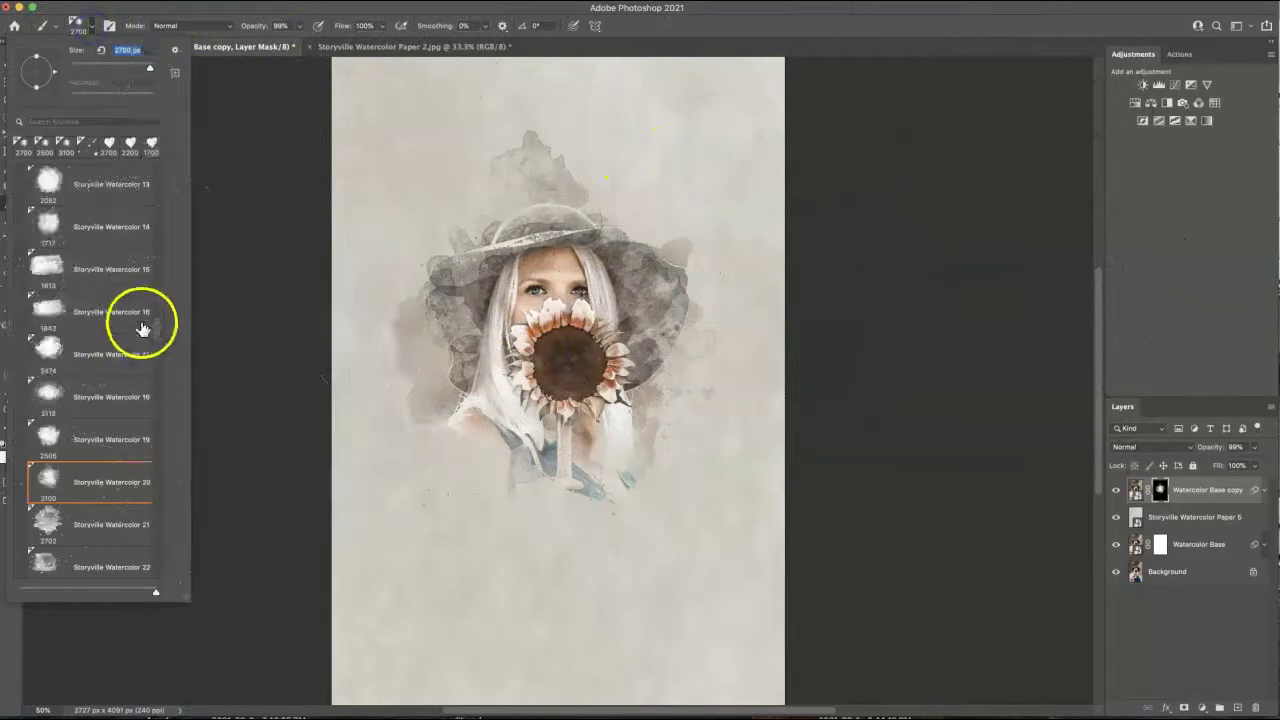
scroll(160, 500, "down", 15)
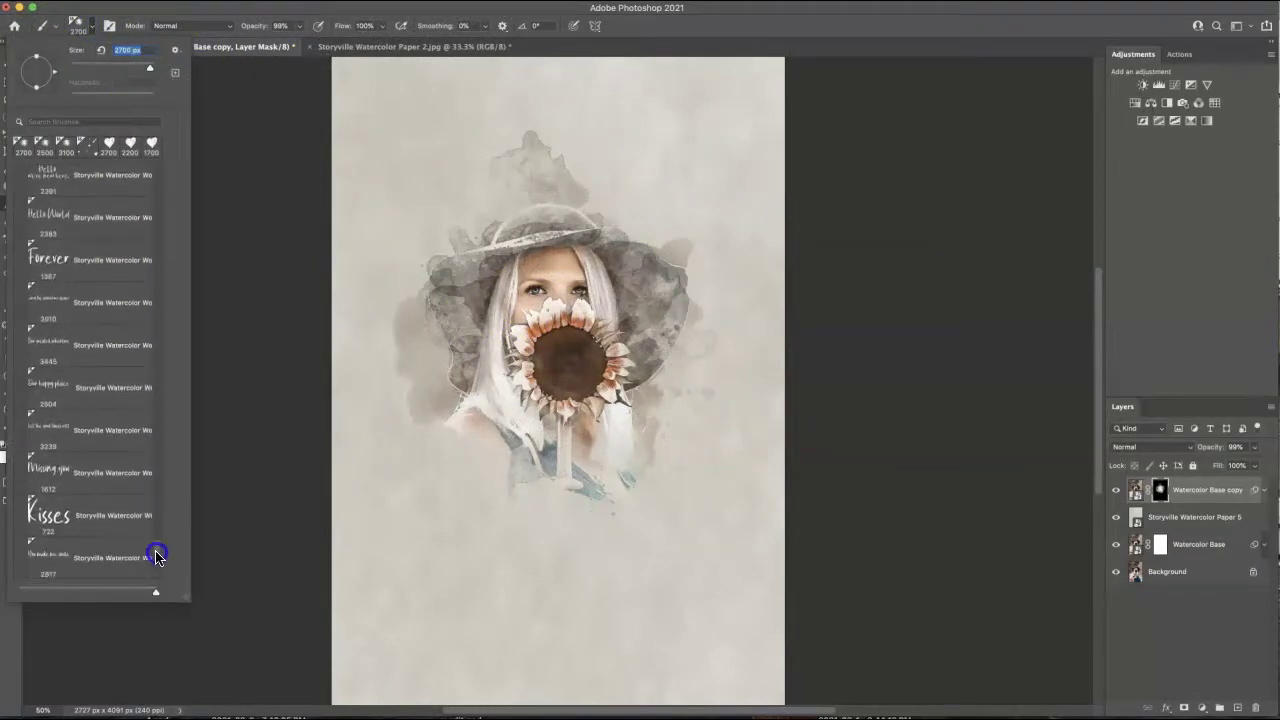
scroll(160, 545, "up", 1)
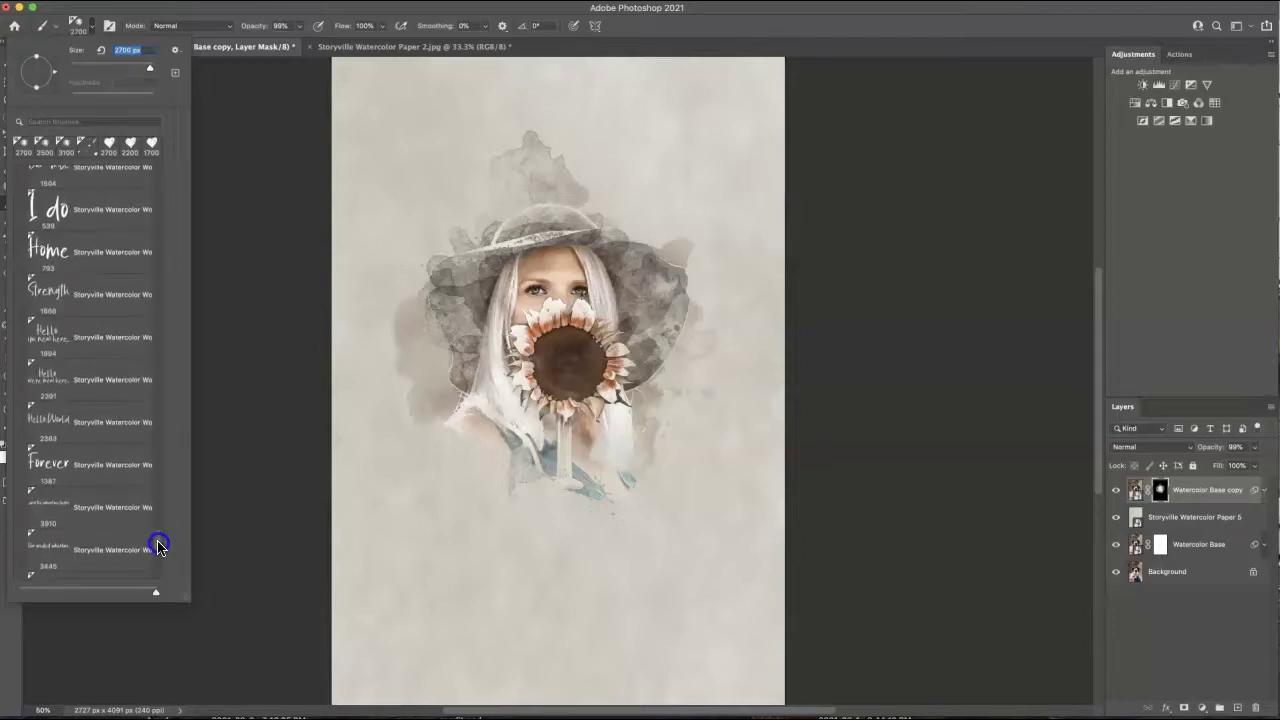
scroll(157, 545, "up", 8)
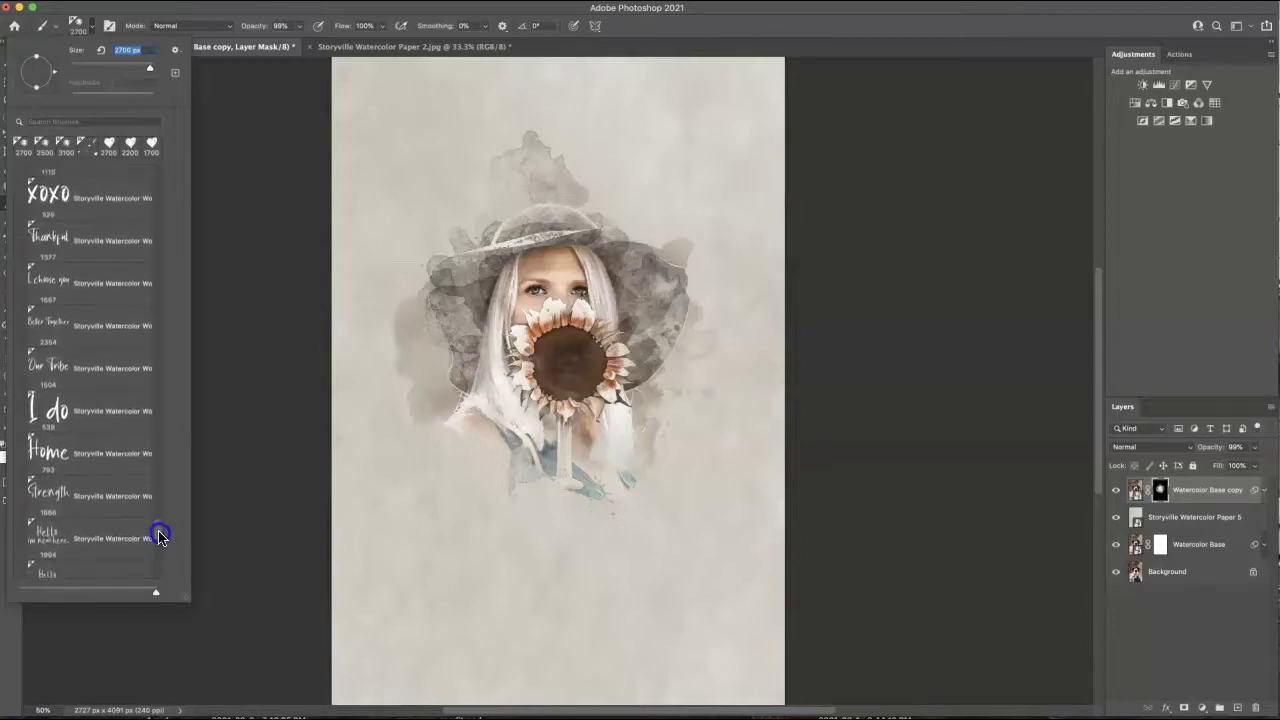
scroll(160, 540, "up", 12)
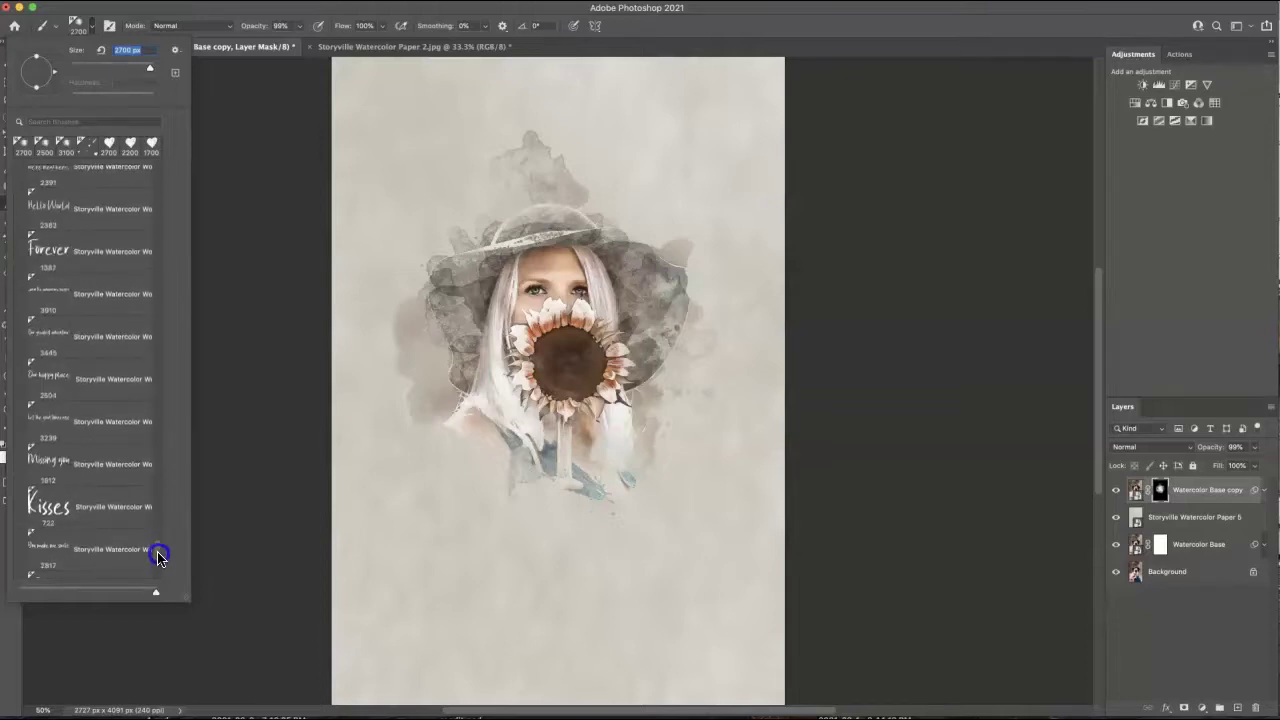
scroll(158, 560, "down", 10)
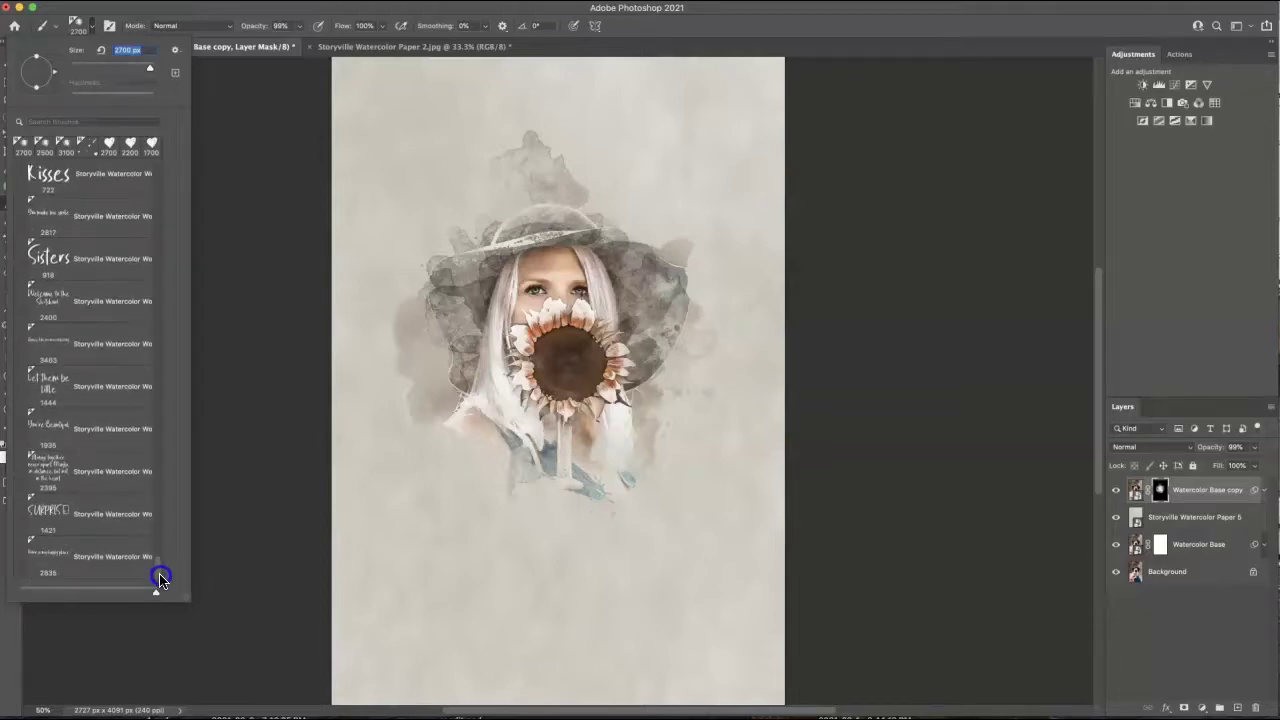
left_click(90, 426)
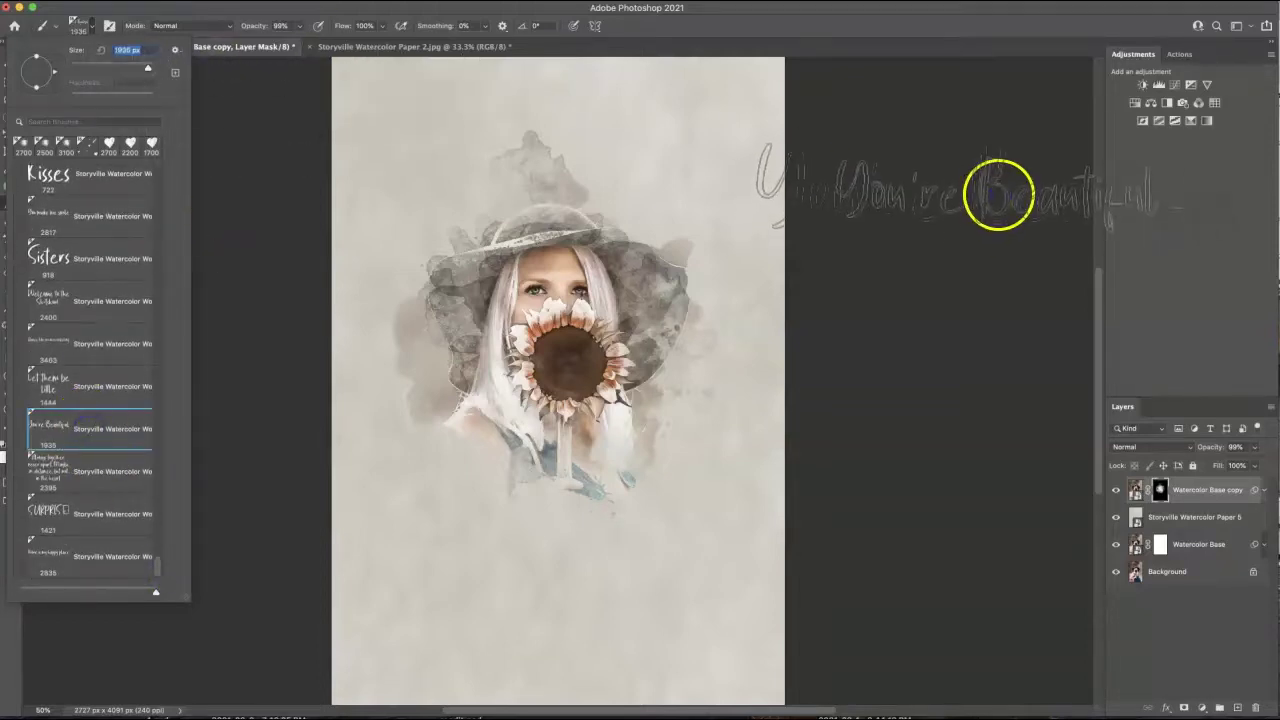
left_click(998, 193)
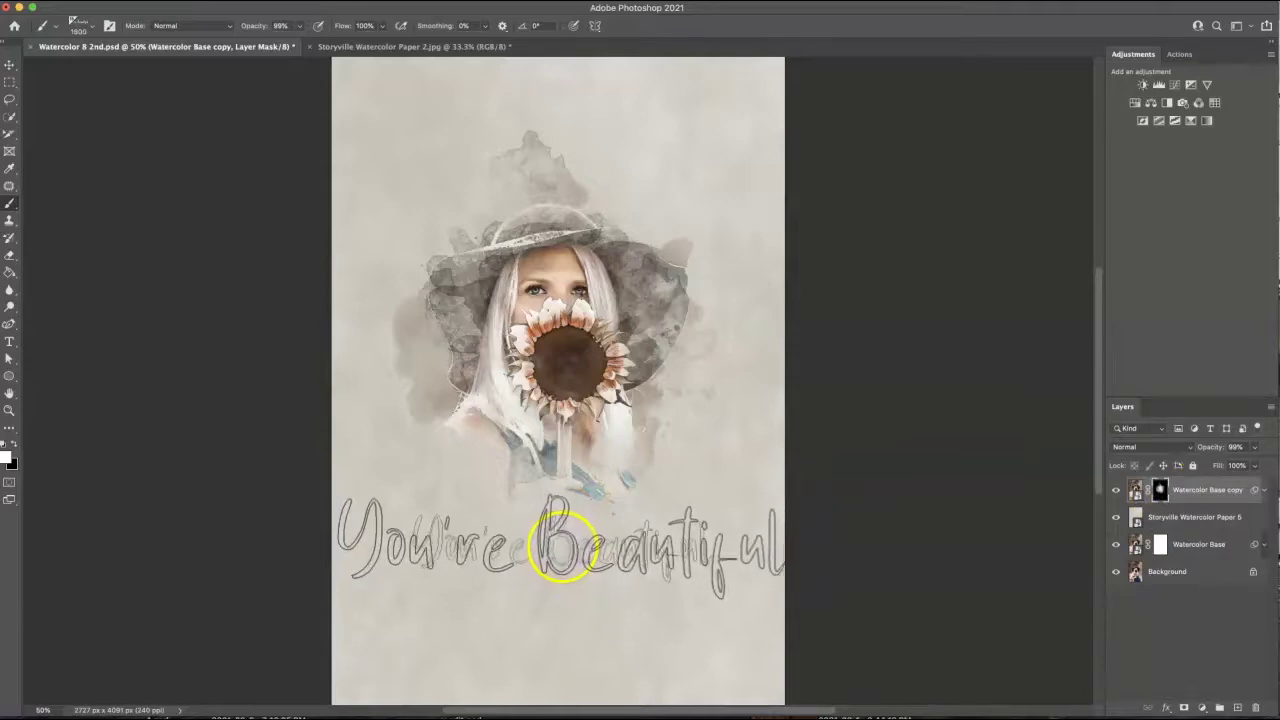
Step: Stamp 'You're Beautiful' at the bottom and top of the page, then undo both stamps
left_click(555, 522)
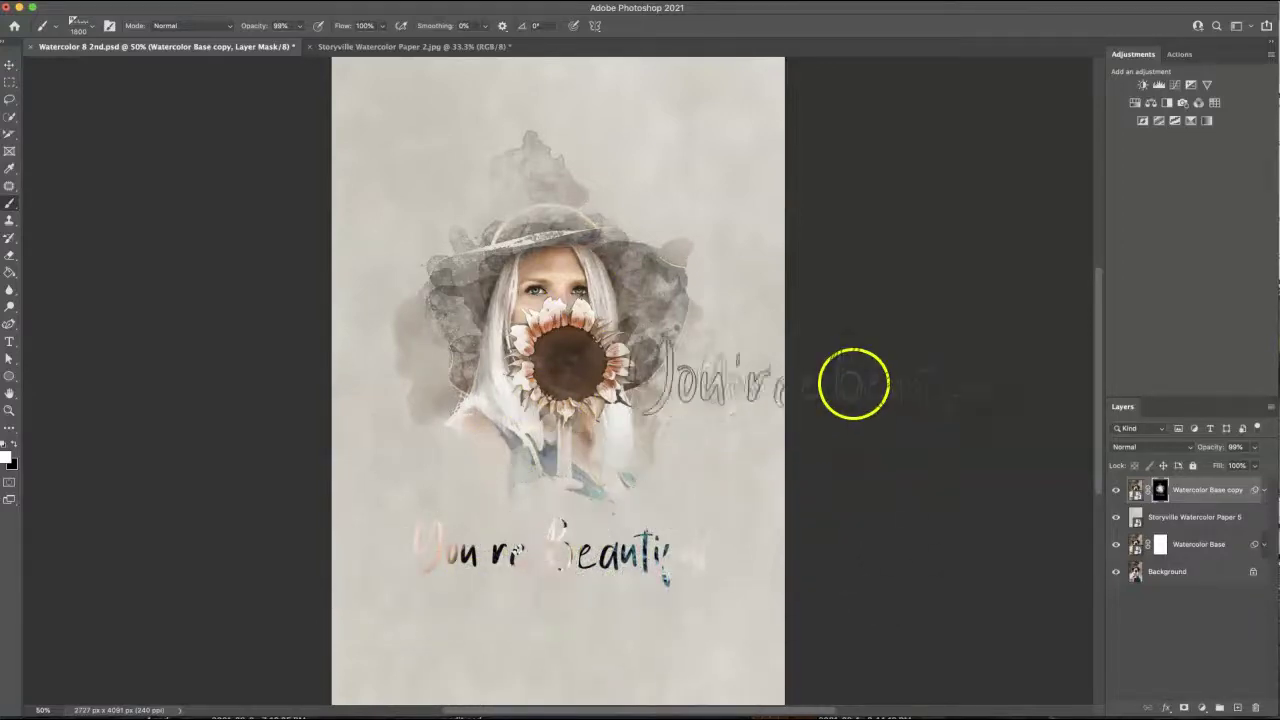
left_click(550, 92)
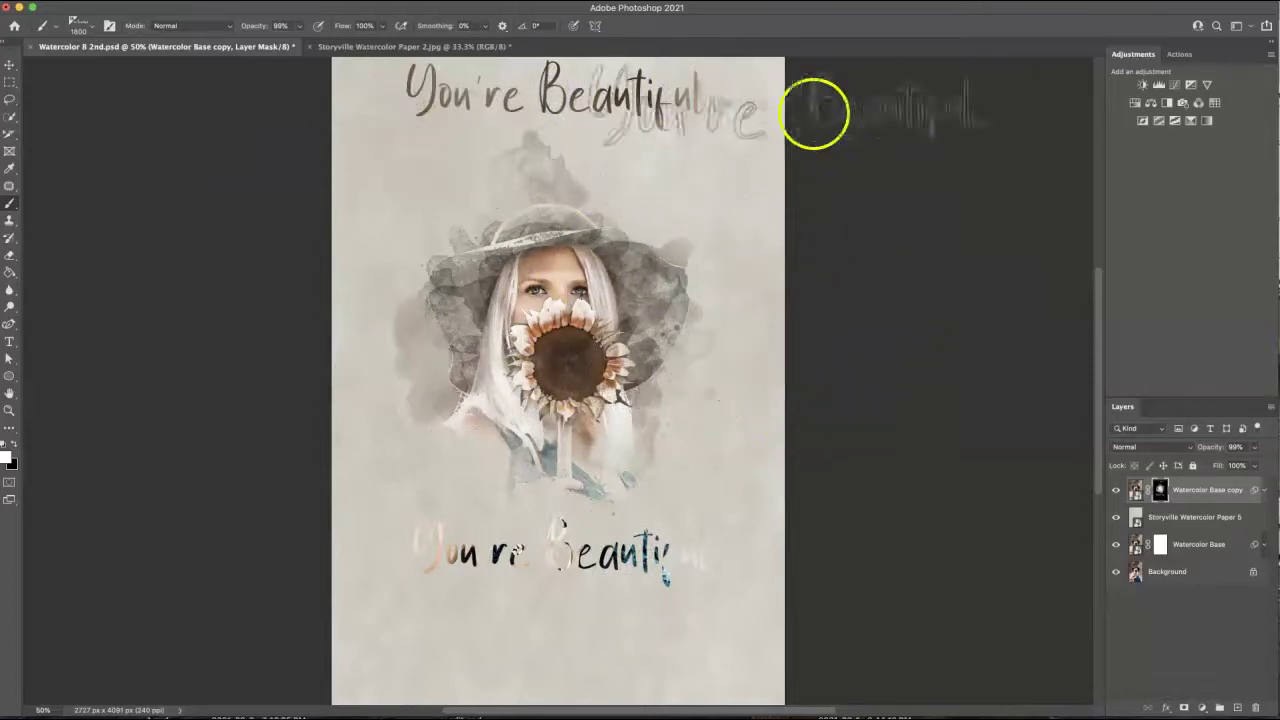
key("ctrl+z")
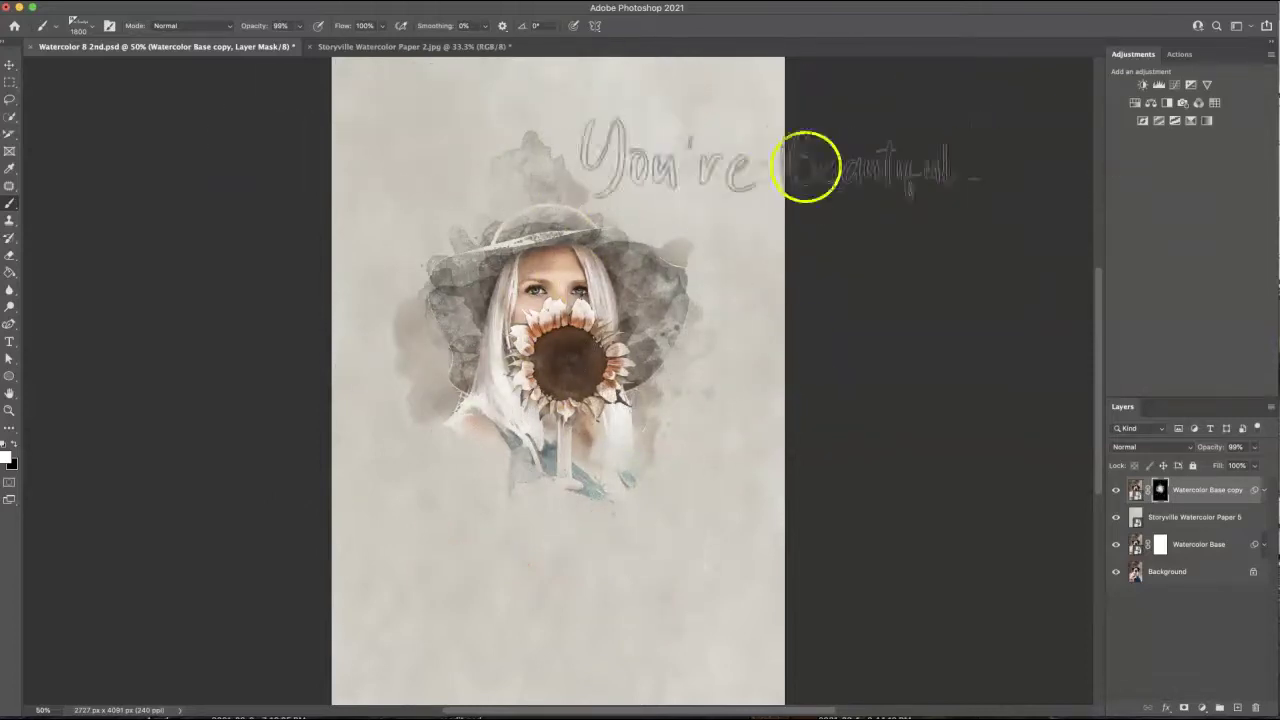
key("ctrl+z")
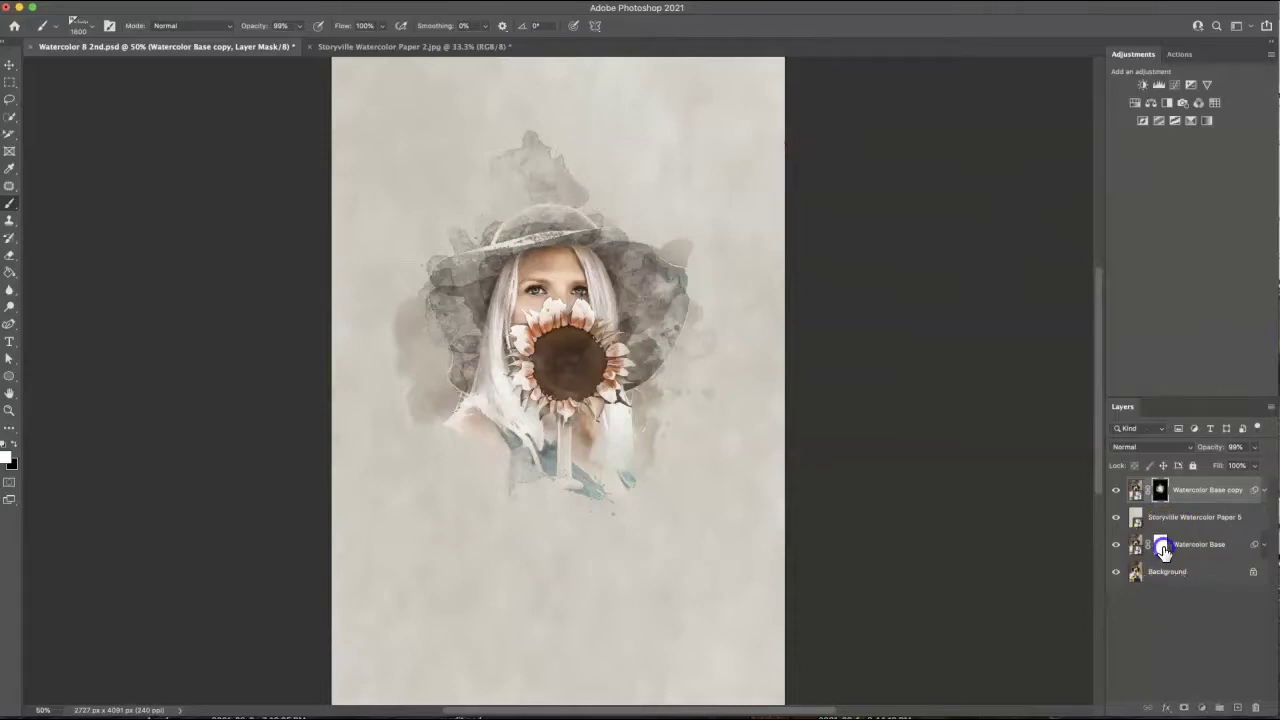
Step: Select the Storyville Watercolor Paper 5 layer as the painting target
left_click(1162, 549)
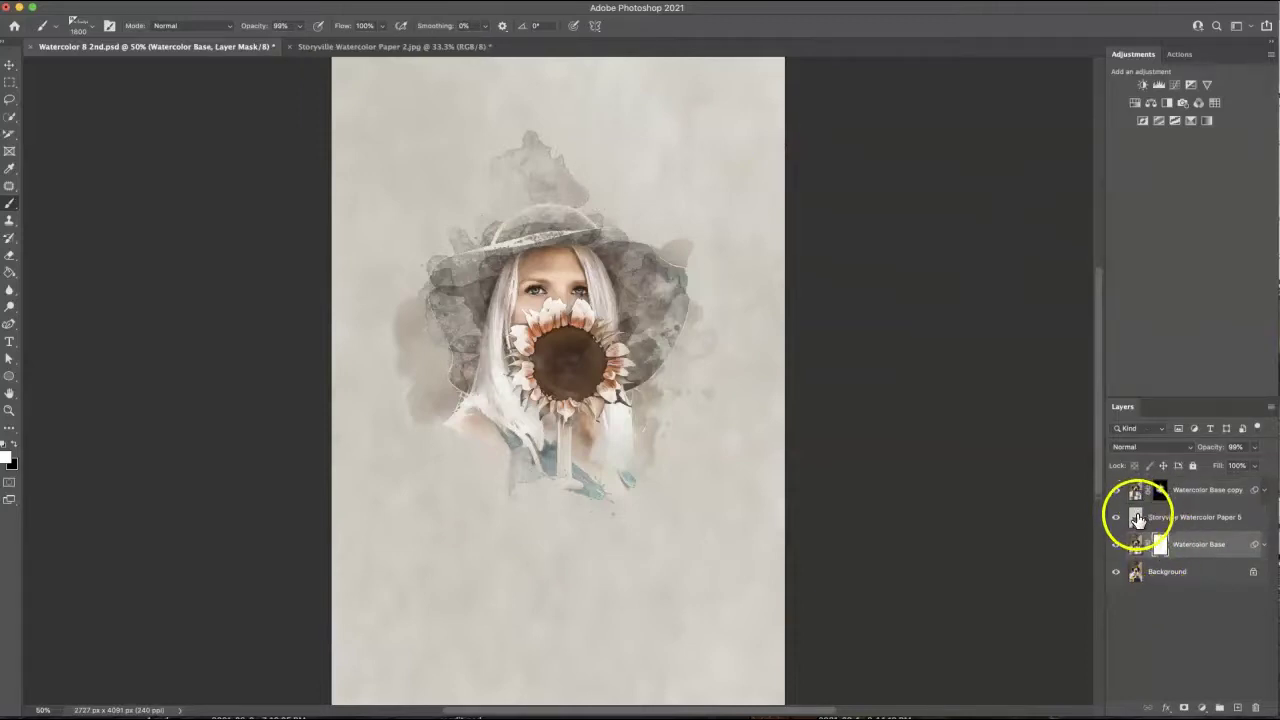
left_click(1137, 517)
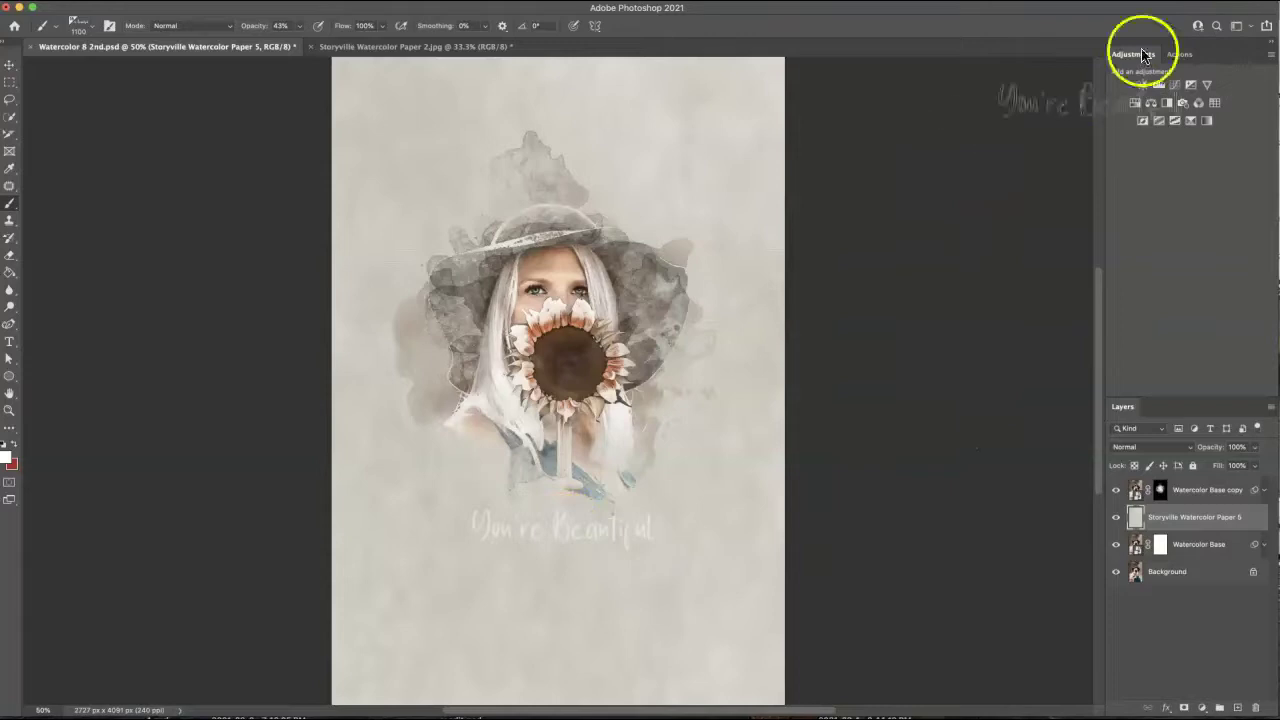
Step: Play the Polish action on the Watercolor Base copy layer and toggle the Storyville Polish group to compare
left_click(1179, 56)
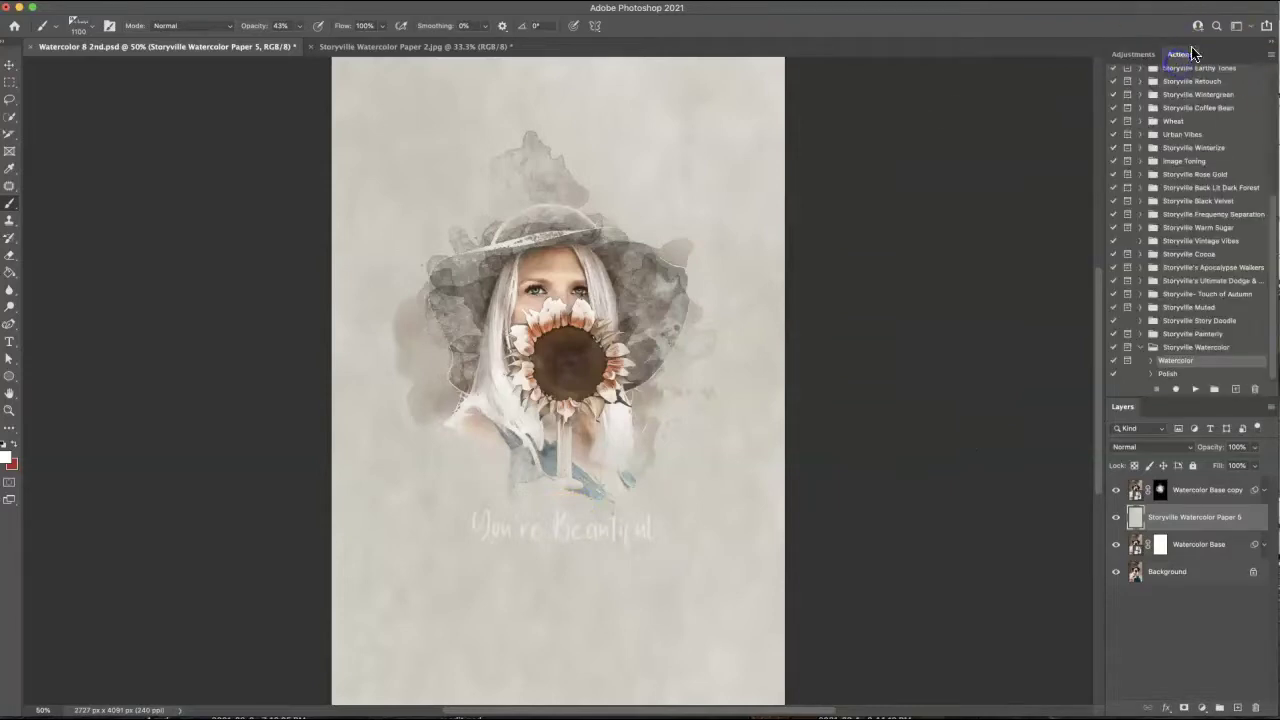
left_click(1168, 373)
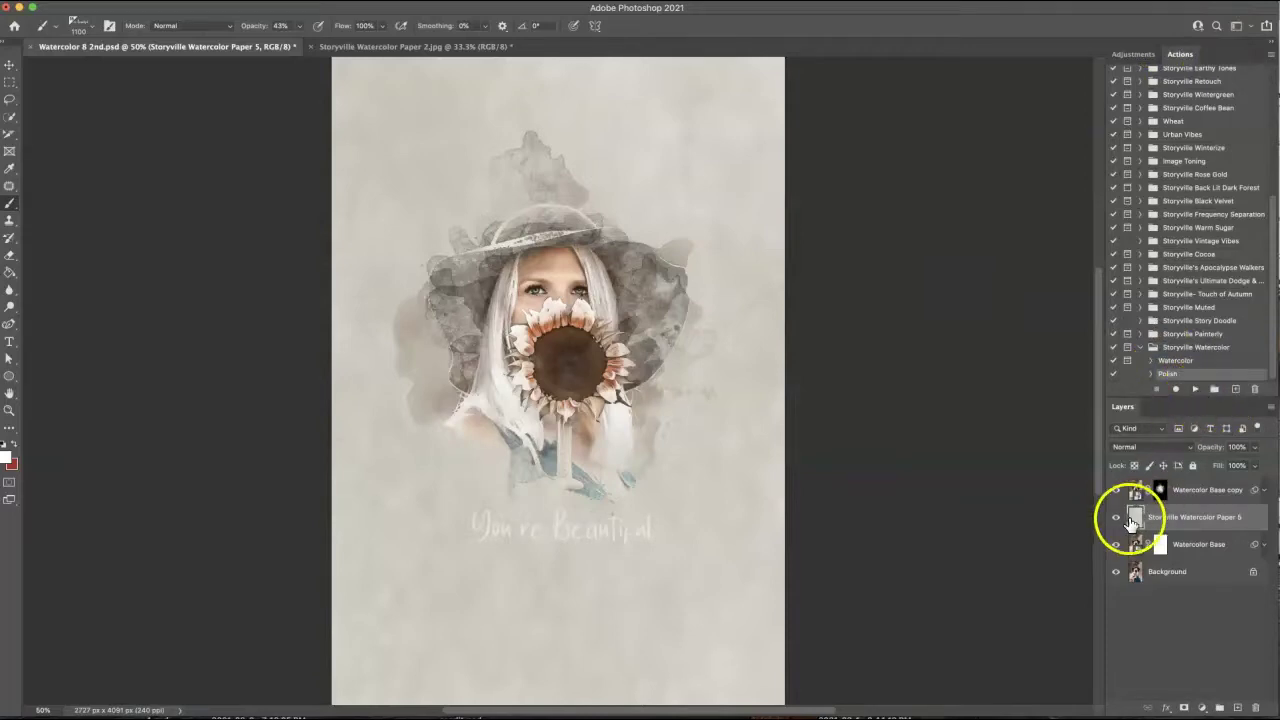
left_click(1137, 488)
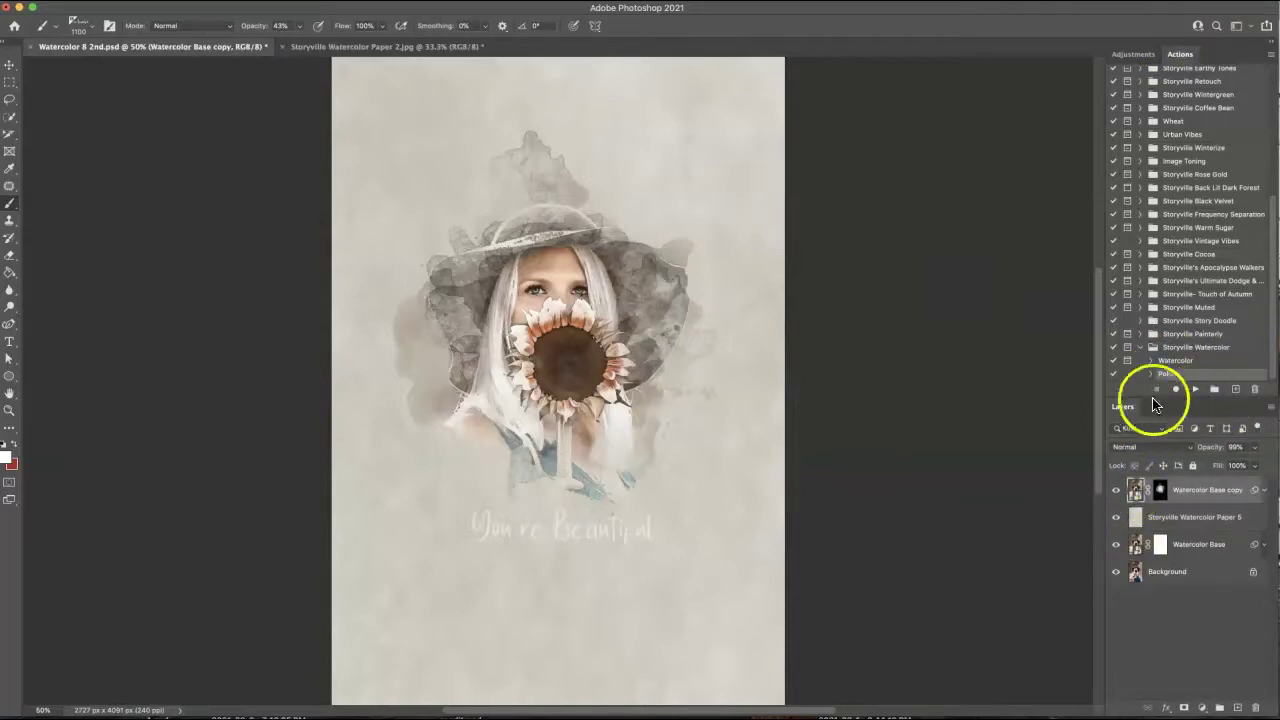
left_click(1195, 389)
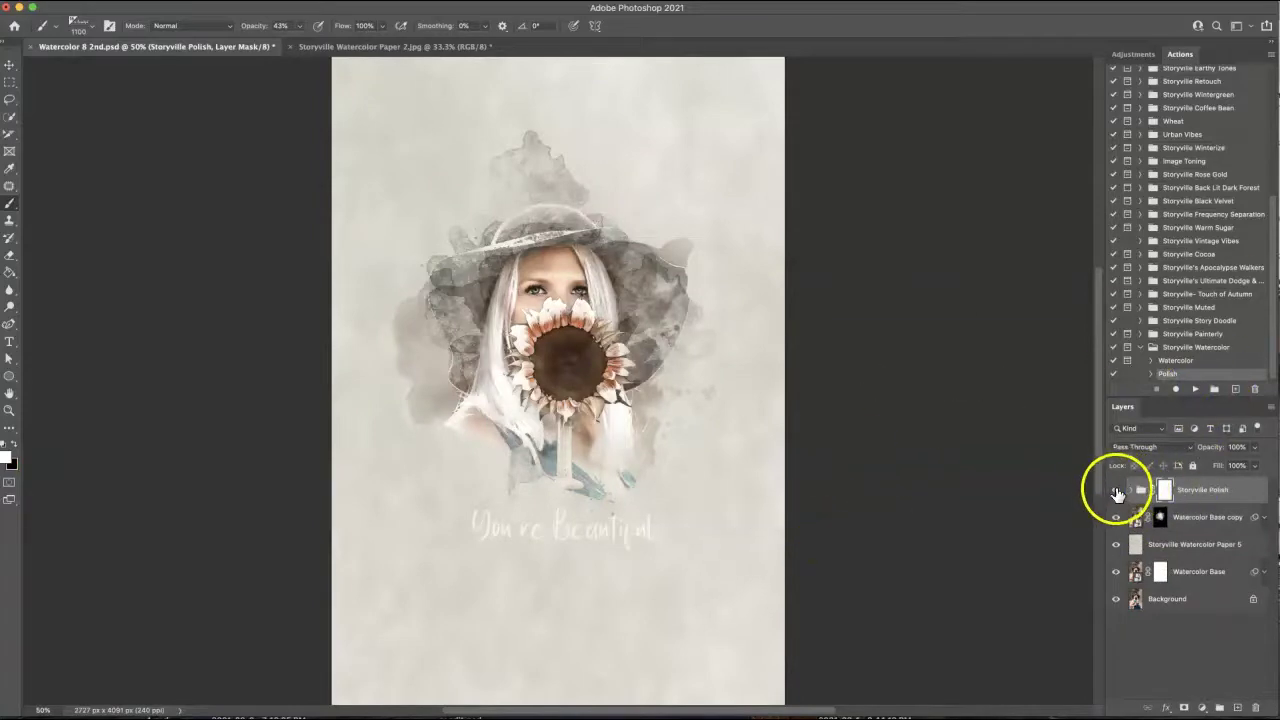
left_click(1116, 490)
left_click(1116, 490)
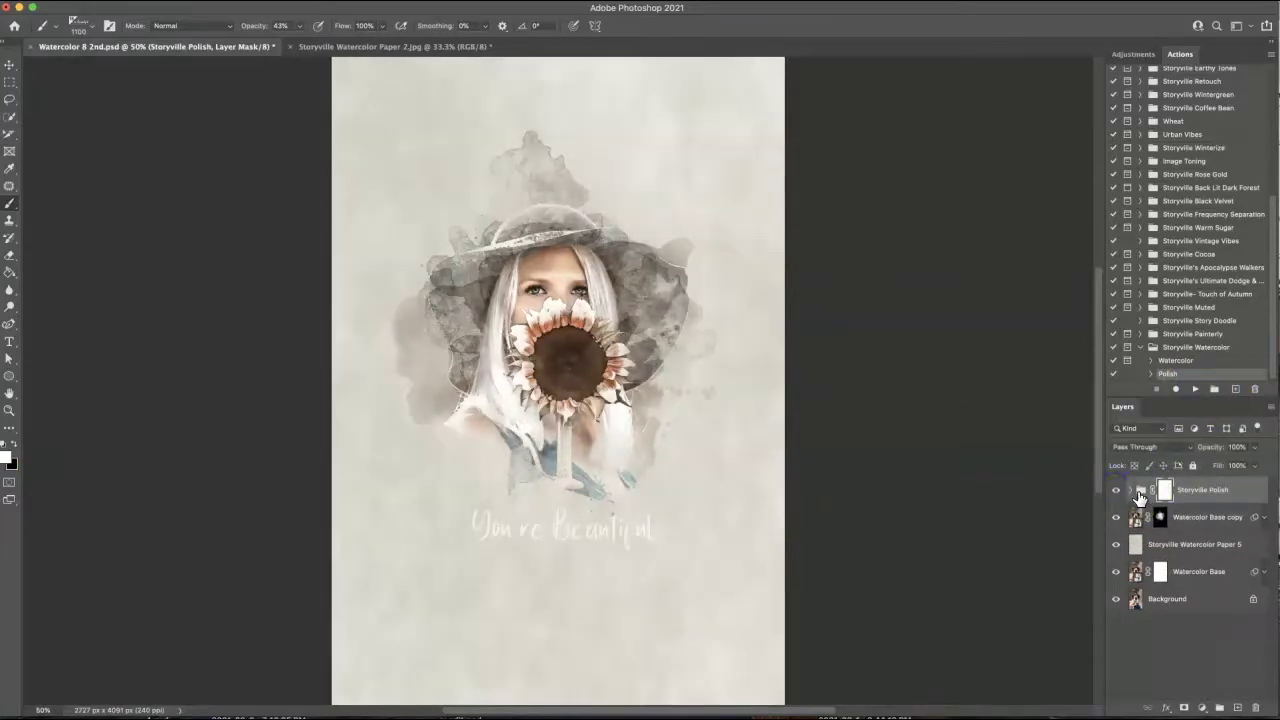
Step: Hide Blend 2 and Matte Finish, and raise the Blend layer's opacity to about 98%
left_click(1131, 490)
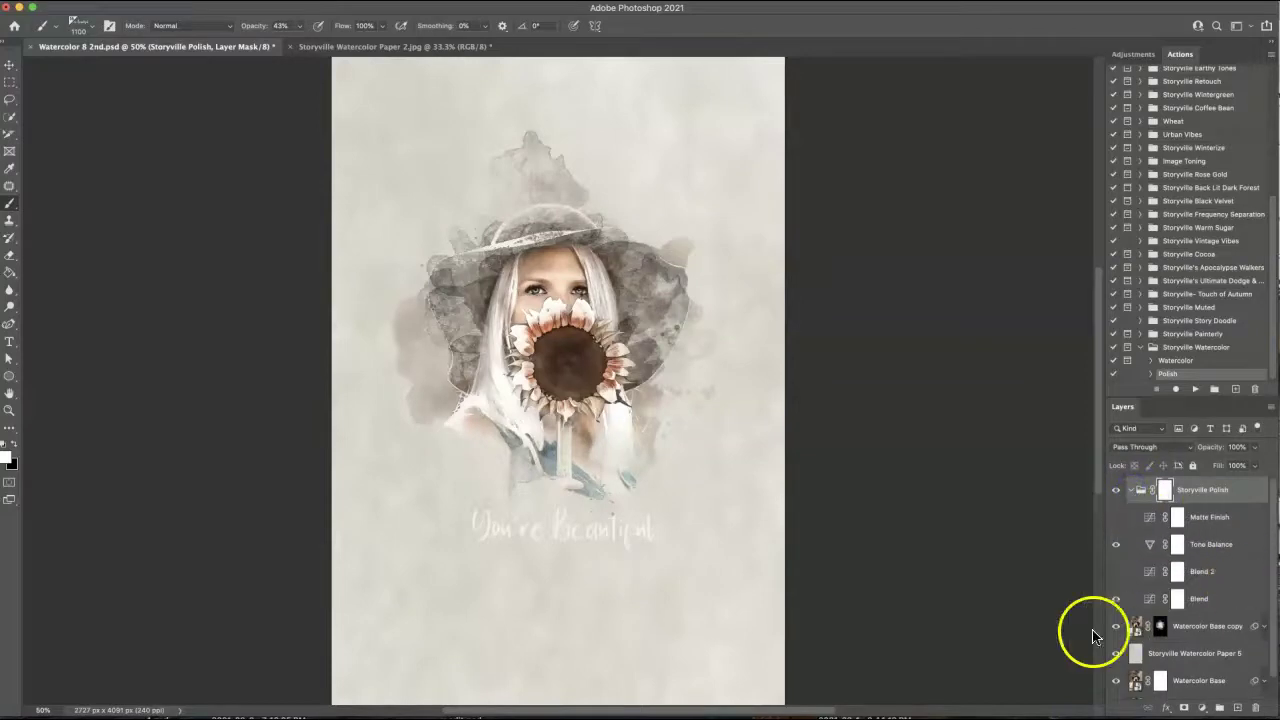
left_click(1117, 574)
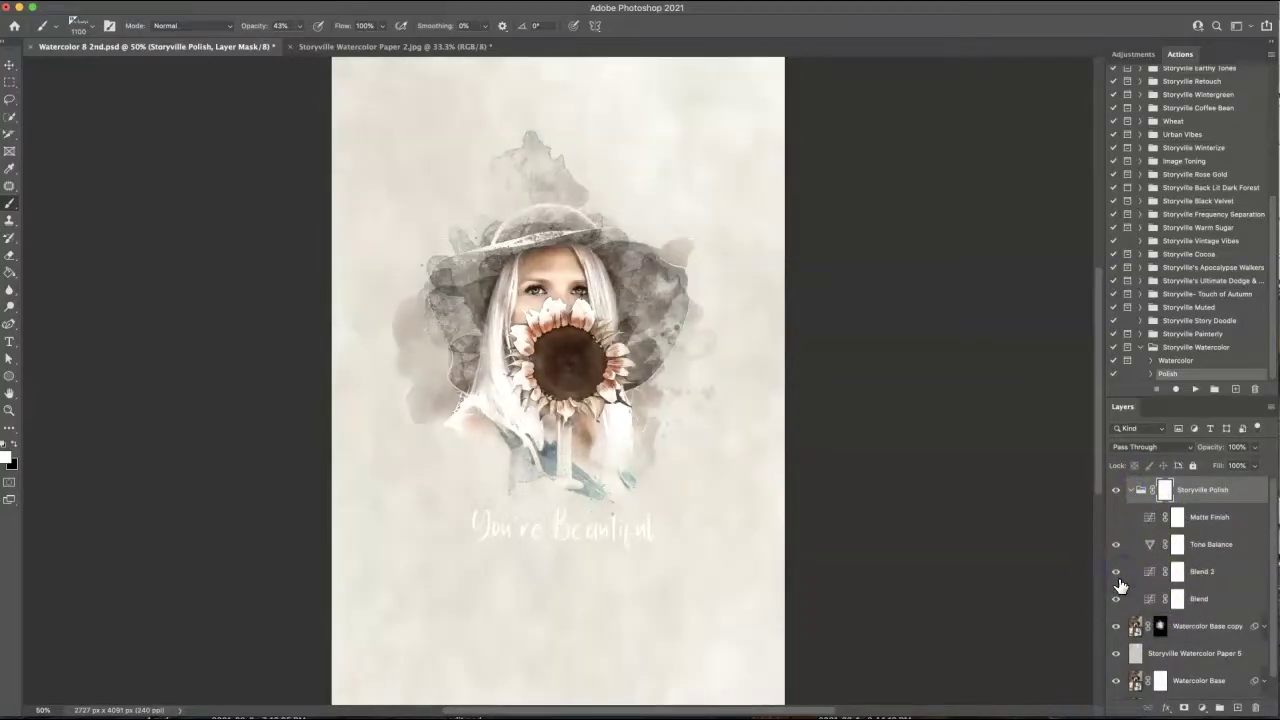
left_click(1117, 573)
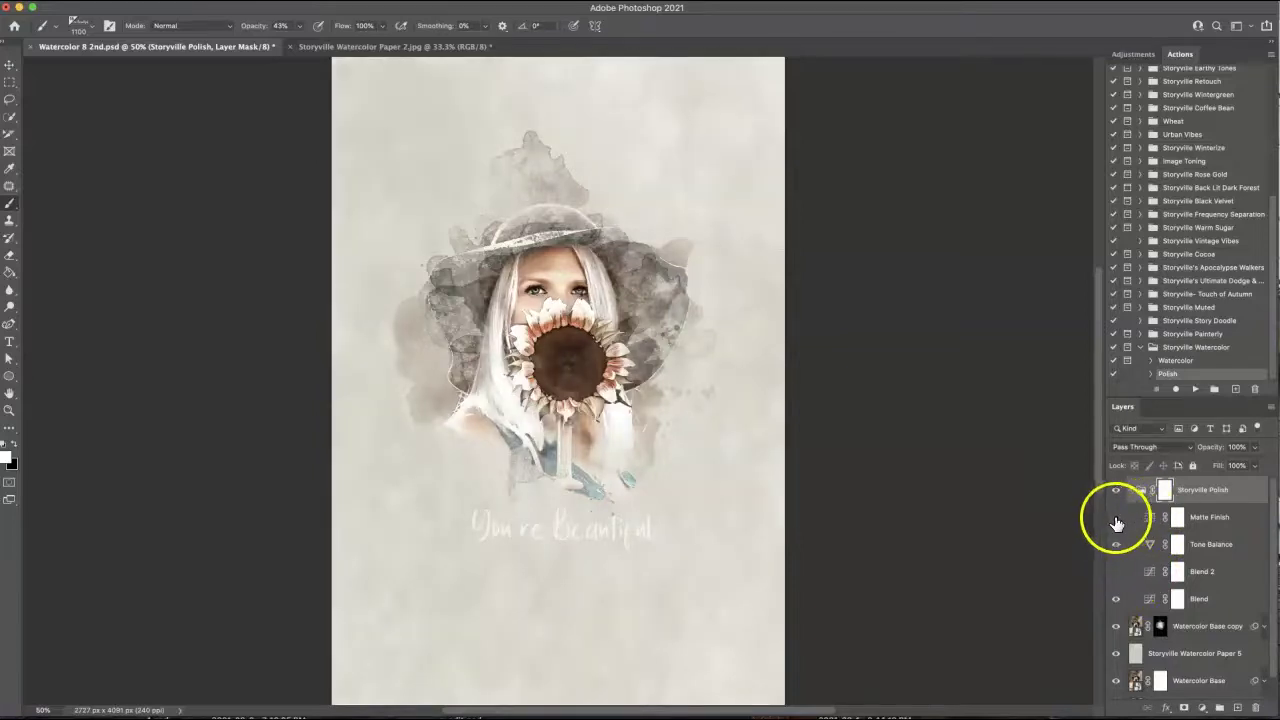
left_click(1116, 519)
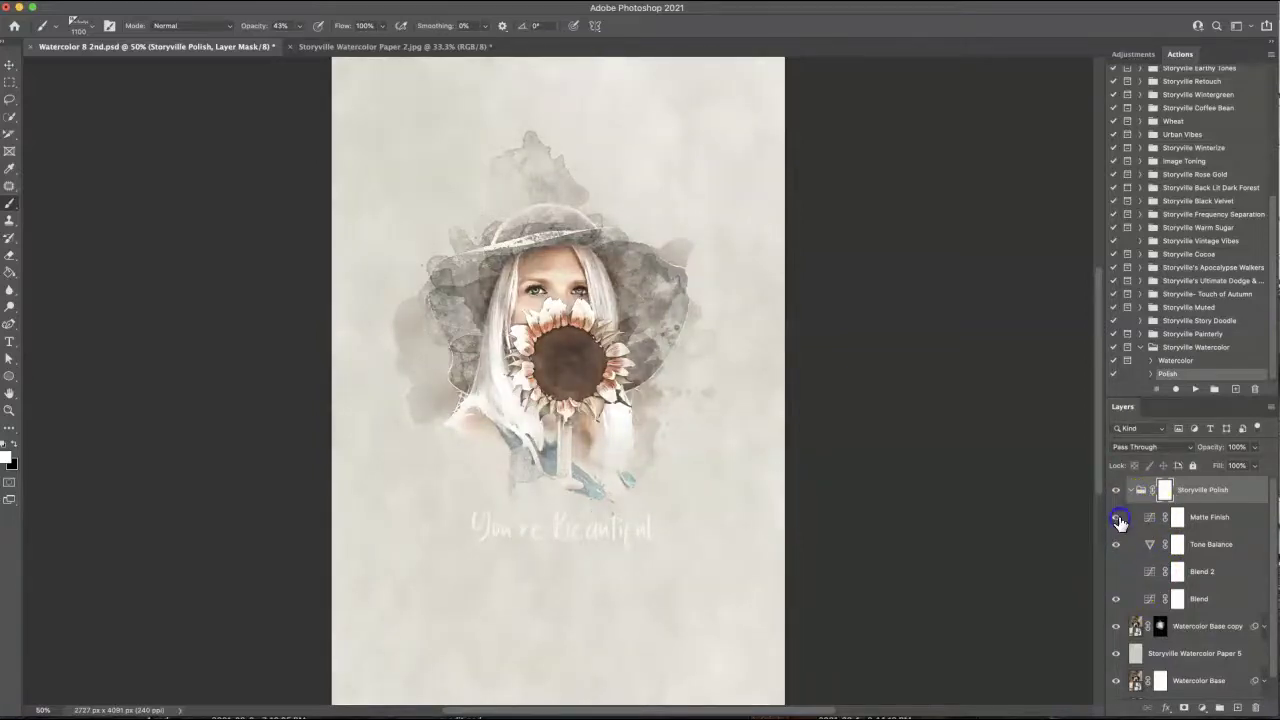
left_click(1177, 598)
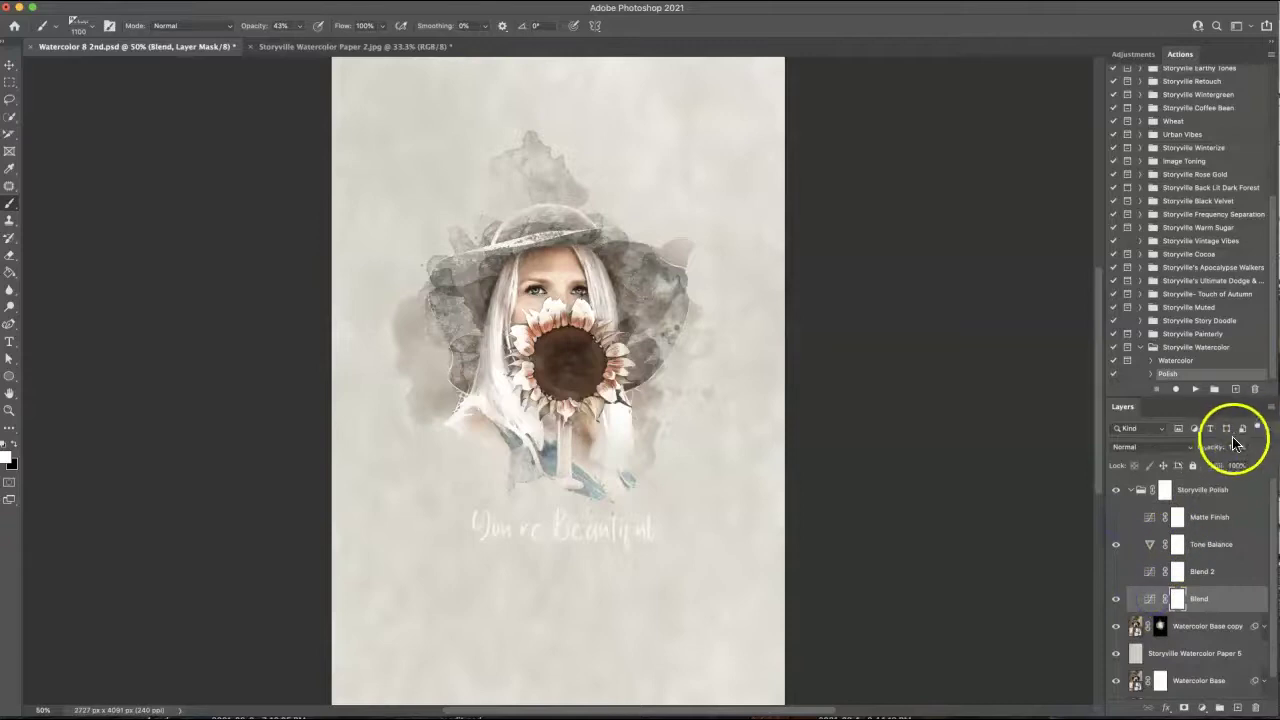
left_click_drag(1157, 453, 1190, 452)
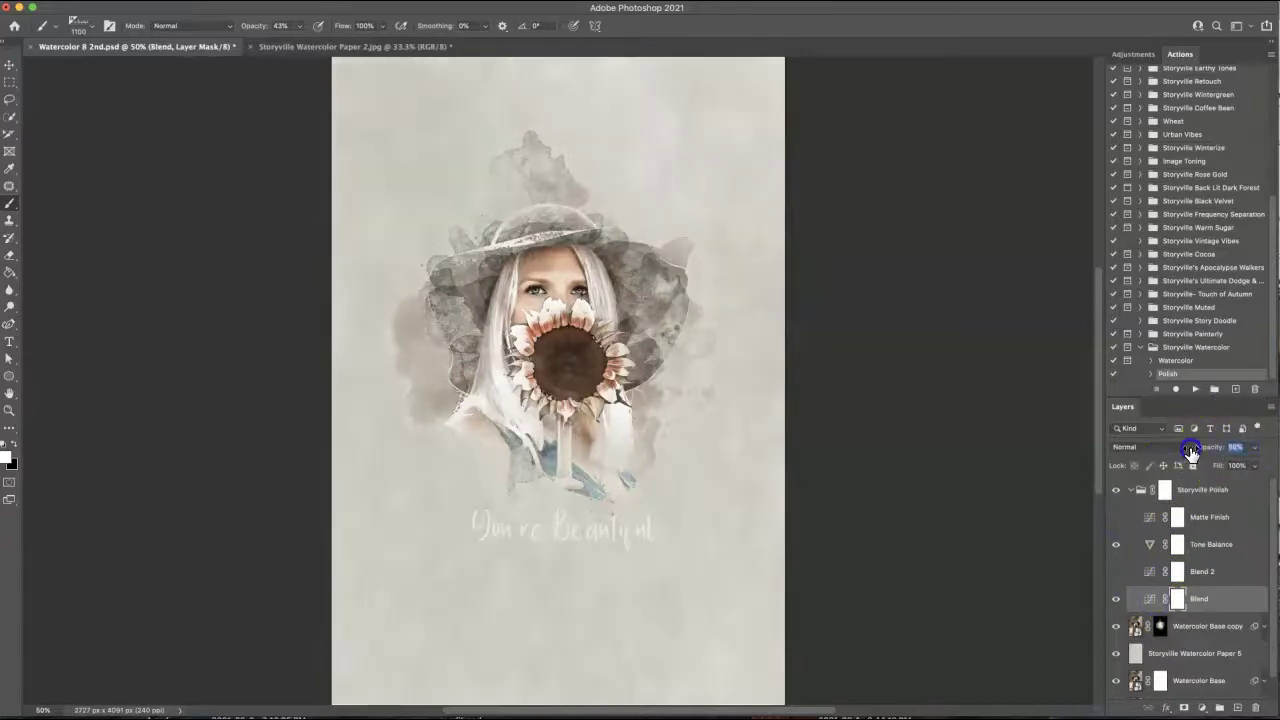
Step: Collapse the Storyville Polish group, toggle its visibility to compare, and expand it again
left_click(1131, 490)
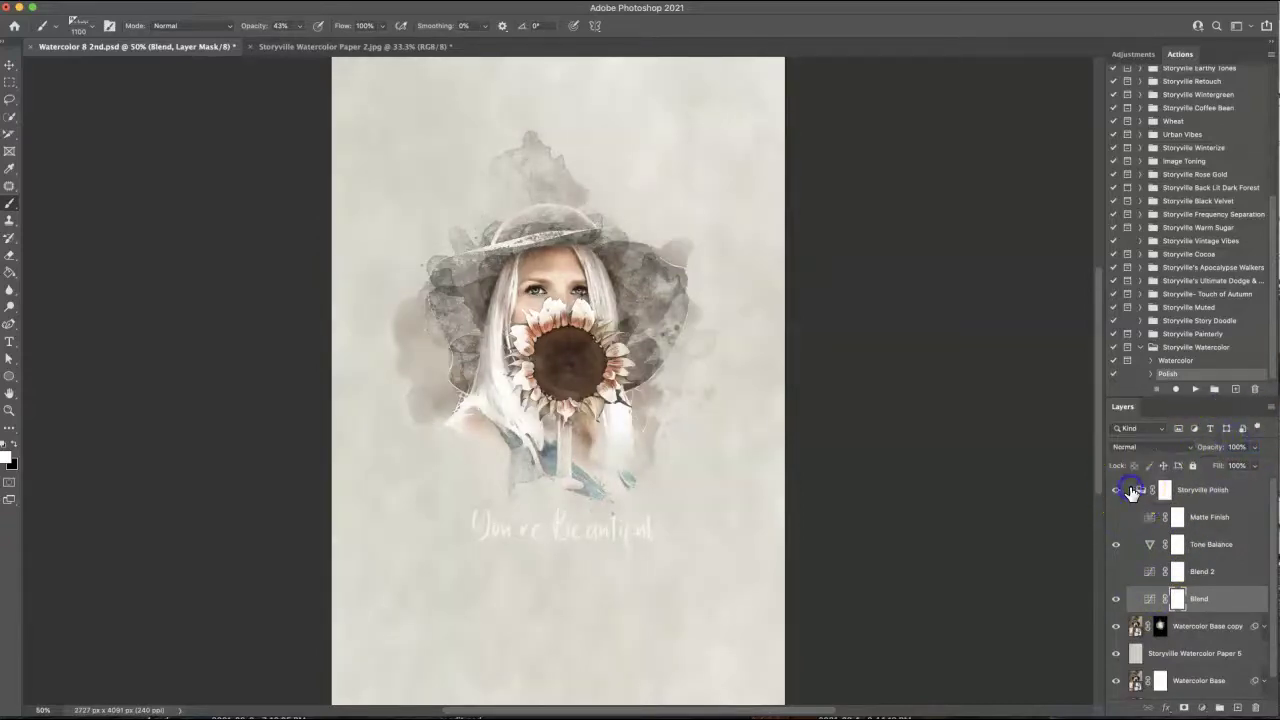
left_click(1116, 491)
left_click(1117, 491)
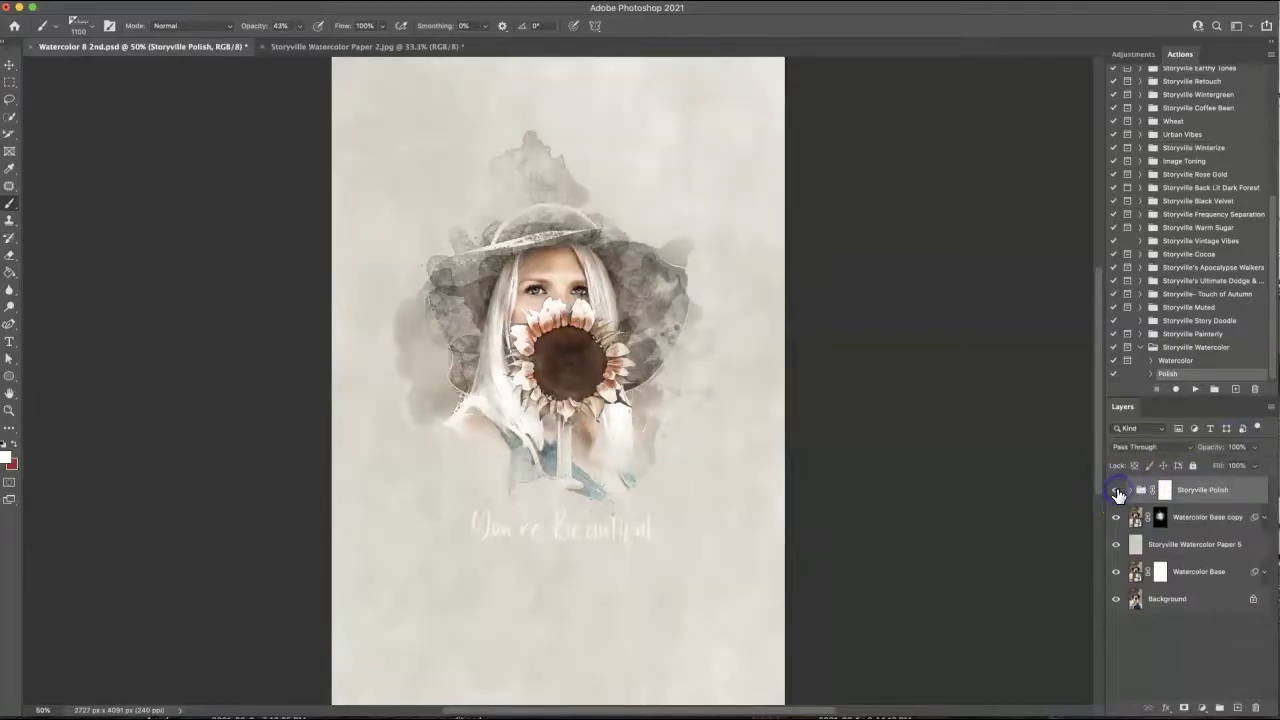
left_click(1132, 489)
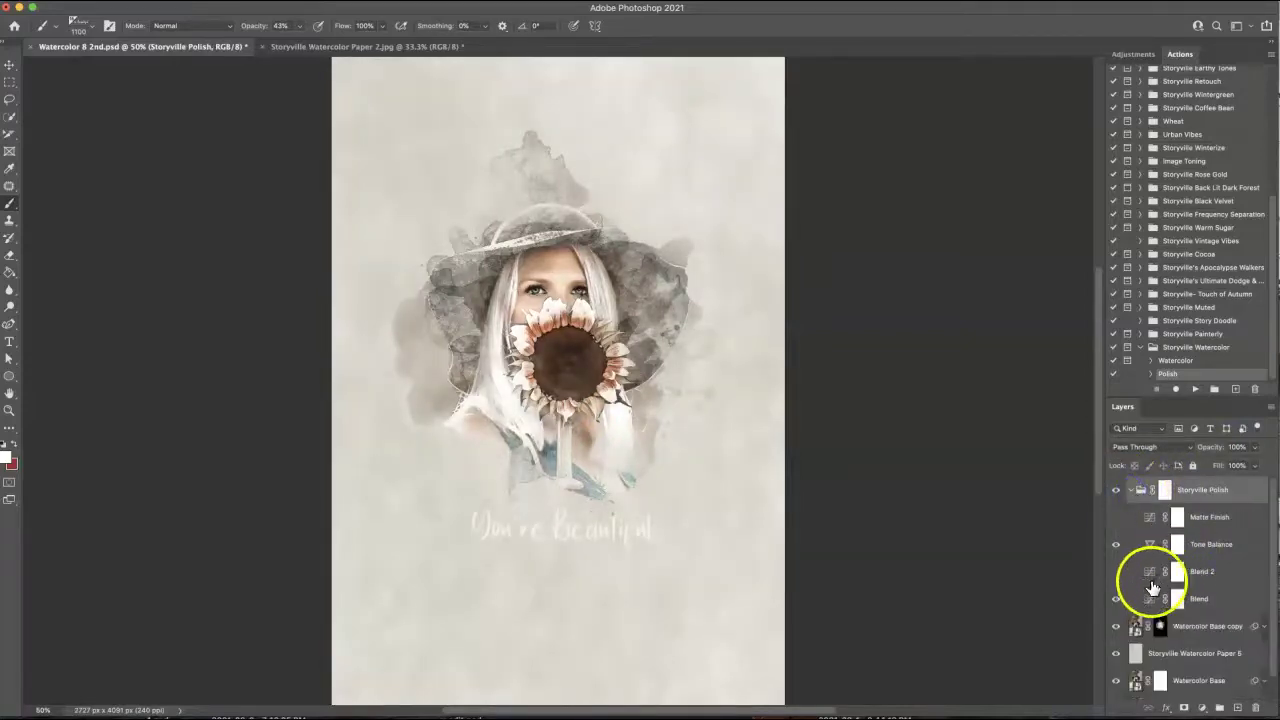